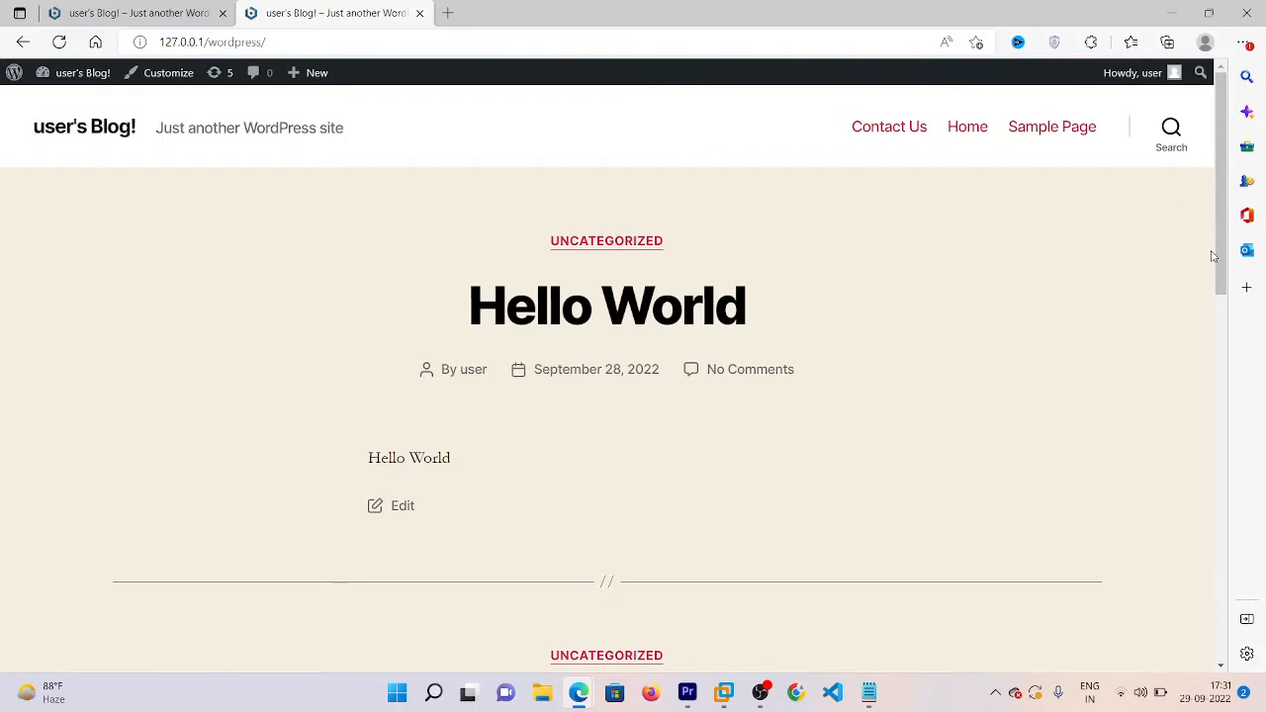
- Open the blog's WordPress admin dashboard and go to the page for adding new plugins
{"action": "left_click_drag", "start_coordinate": [1219, 255], "coordinate": [1154, 263]}
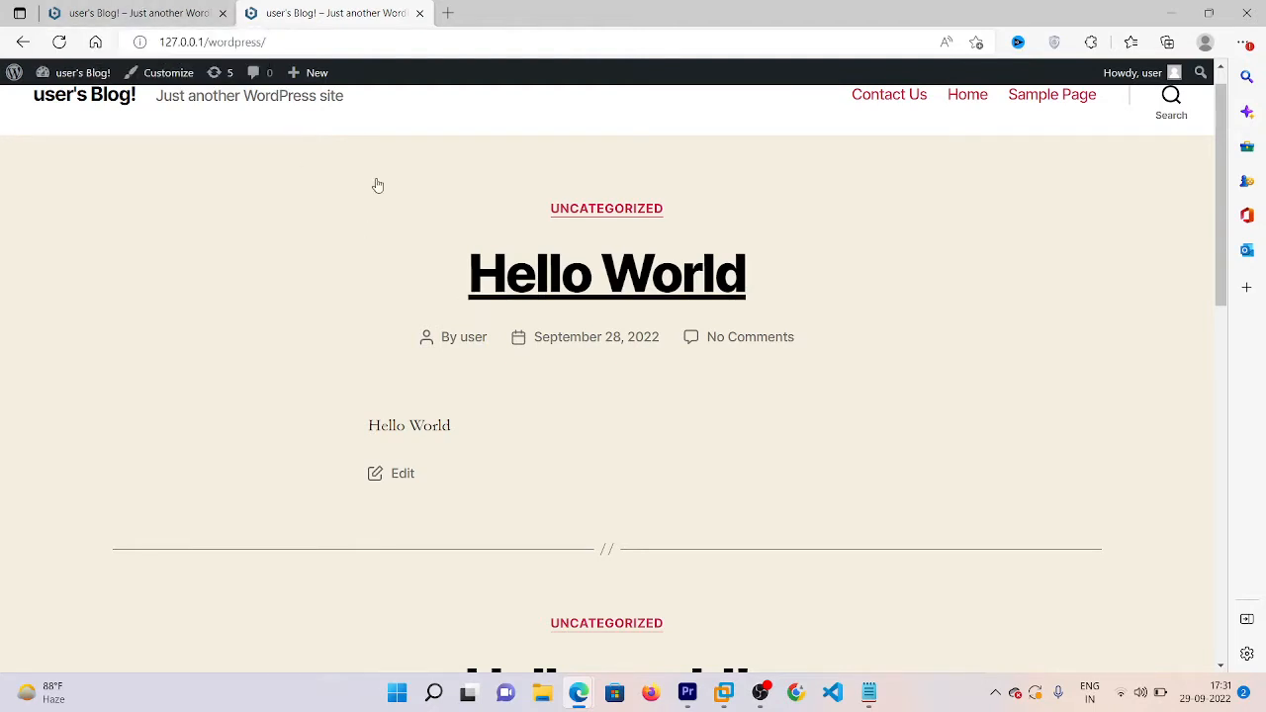
{"action": "left_click", "coordinate": [173, 13]}
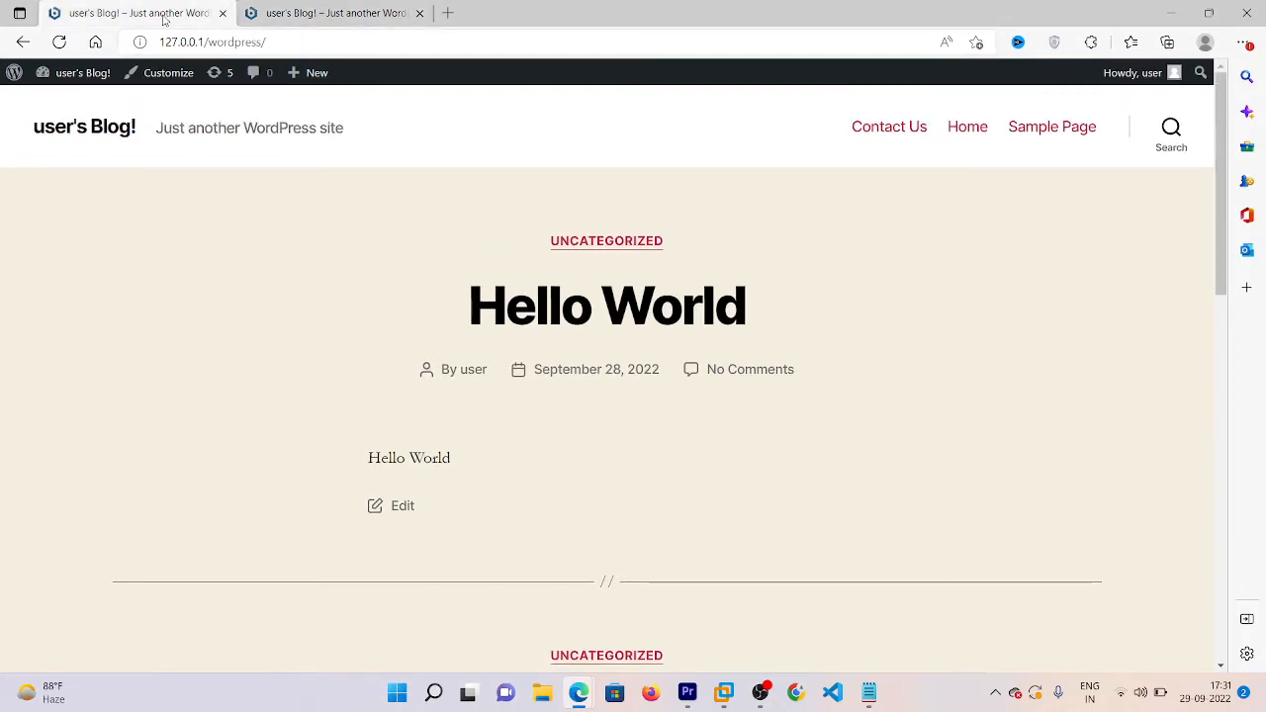
{"action": "left_click", "coordinate": [37, 74]}
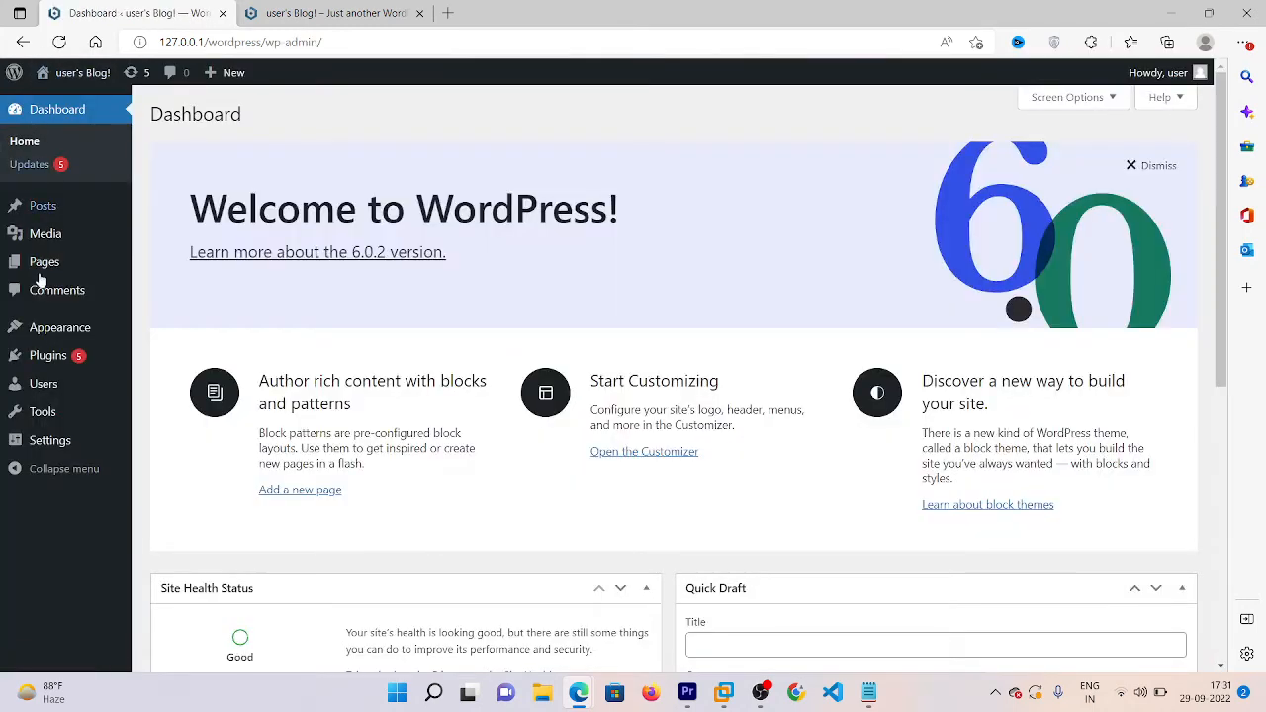
{"action": "mouse_move", "coordinate": [39, 275]}
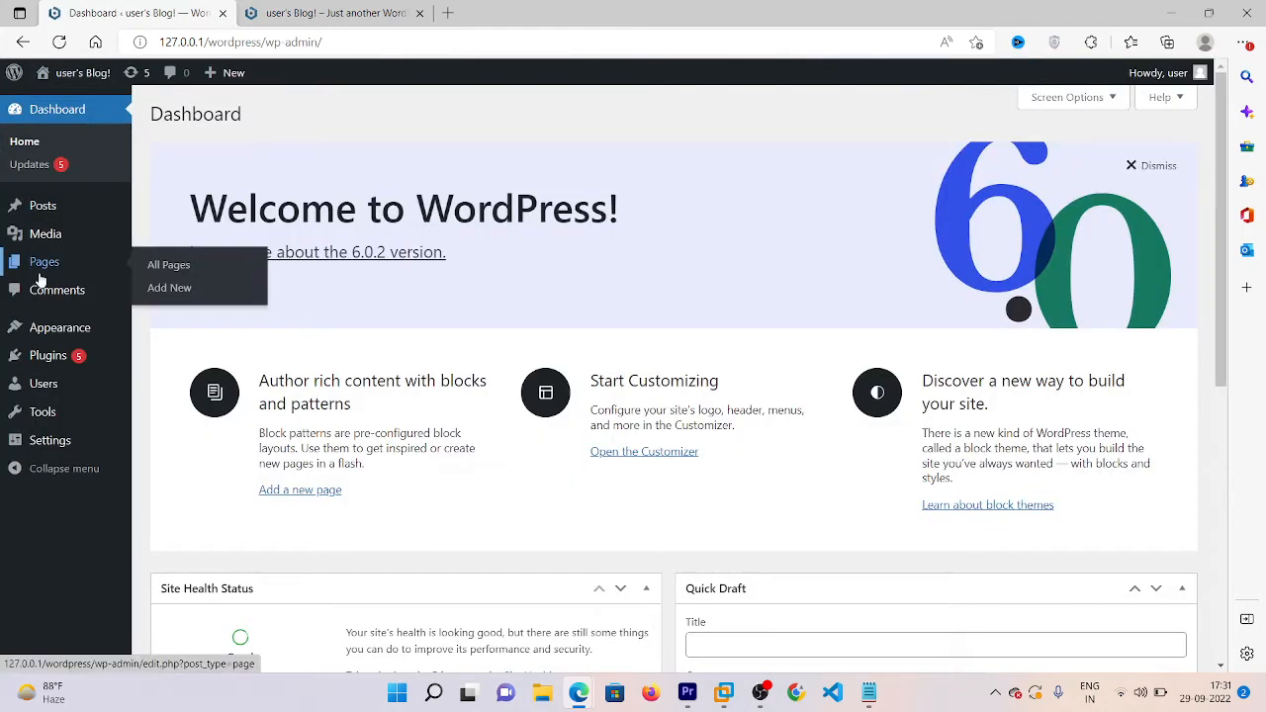
{"action": "mouse_move", "coordinate": [47, 326]}
{"action": "mouse_move", "coordinate": [47, 354]}
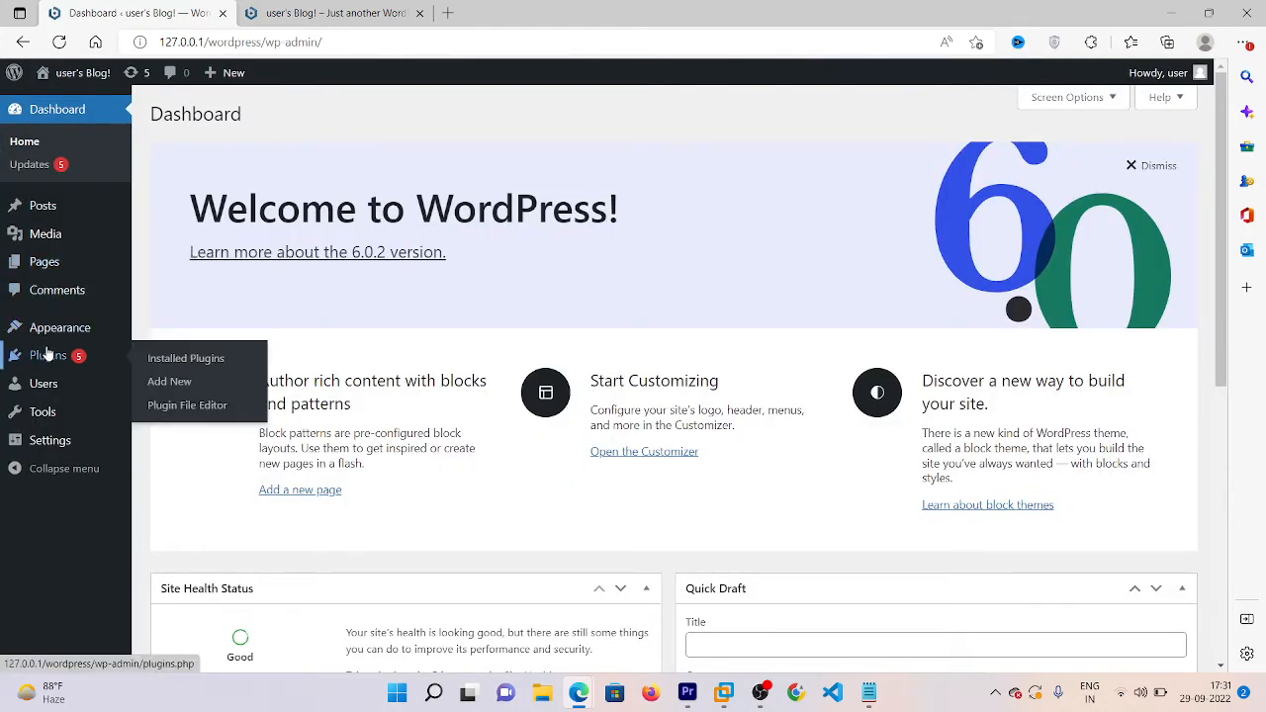
{"action": "left_click", "coordinate": [169, 382]}
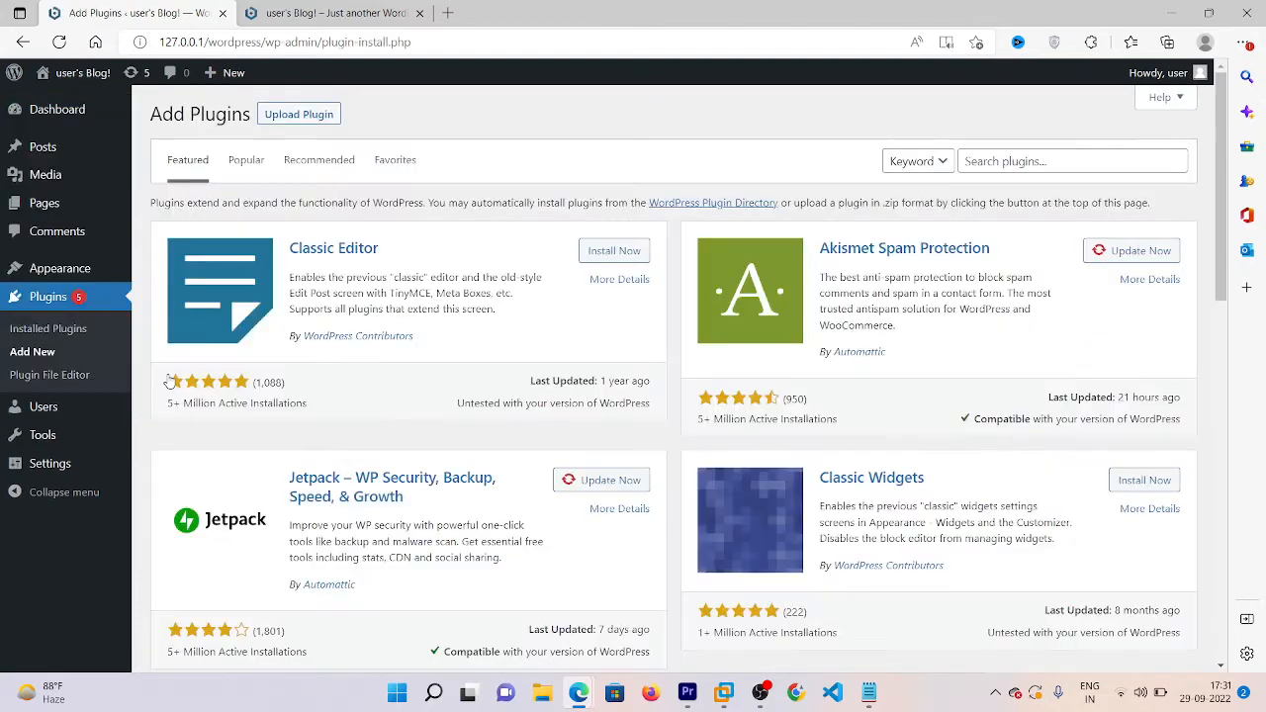
- Search the plugin directory for "gtranslate"
{"action": "left_click", "coordinate": [1049, 158]}
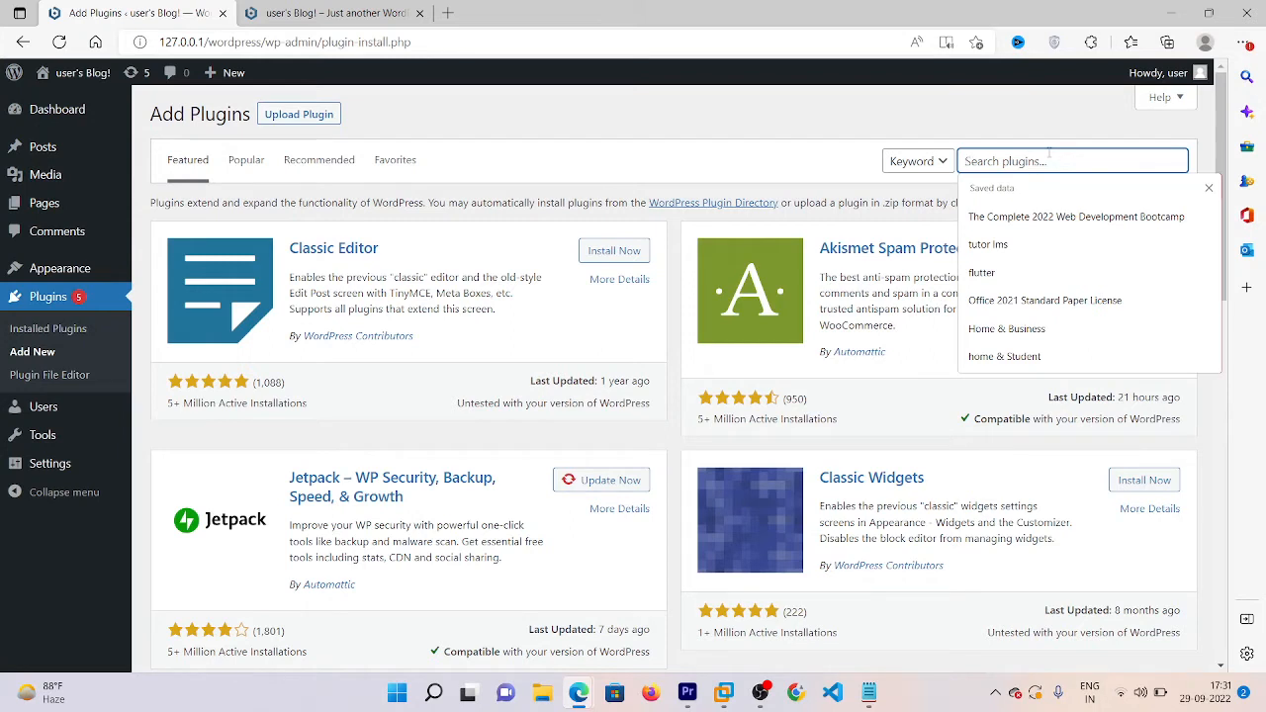
{"action": "type", "text": "gtra"}
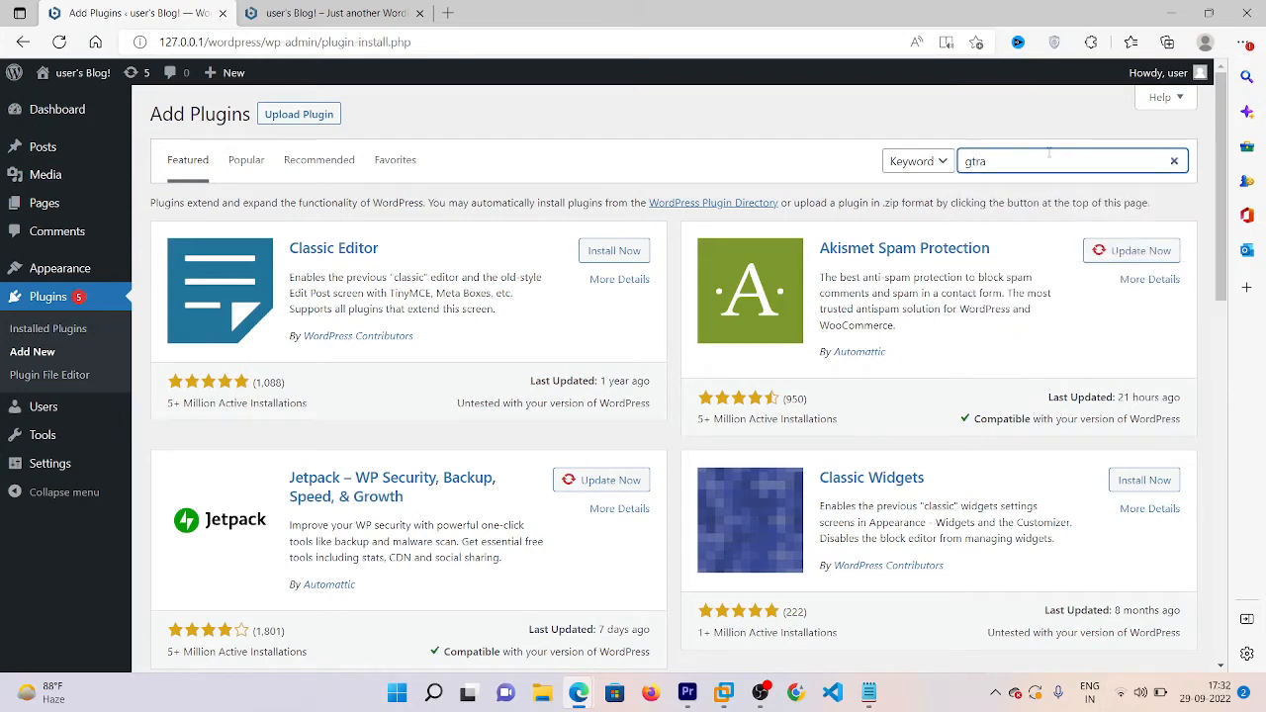
{"action": "type", "text": "nslate"}
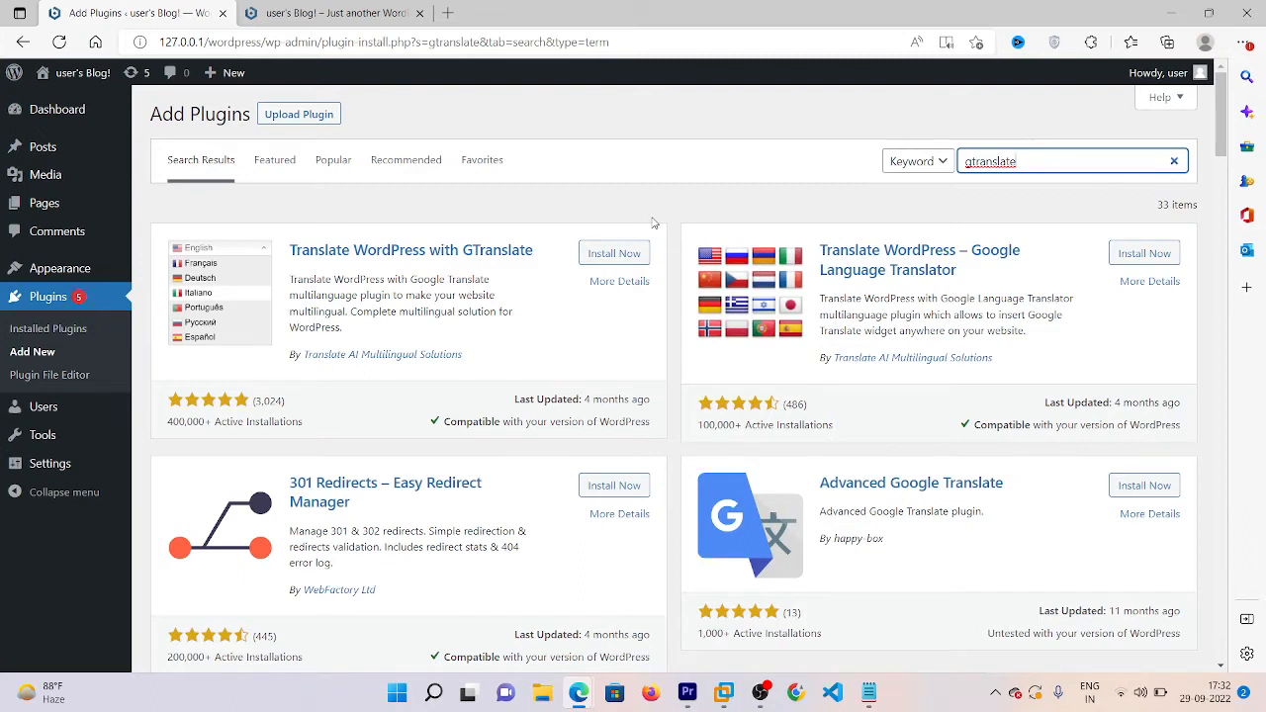
- Install and activate the Translate WordPress with GTranslate plugin, and open its settings page
{"action": "left_click", "coordinate": [609, 253]}
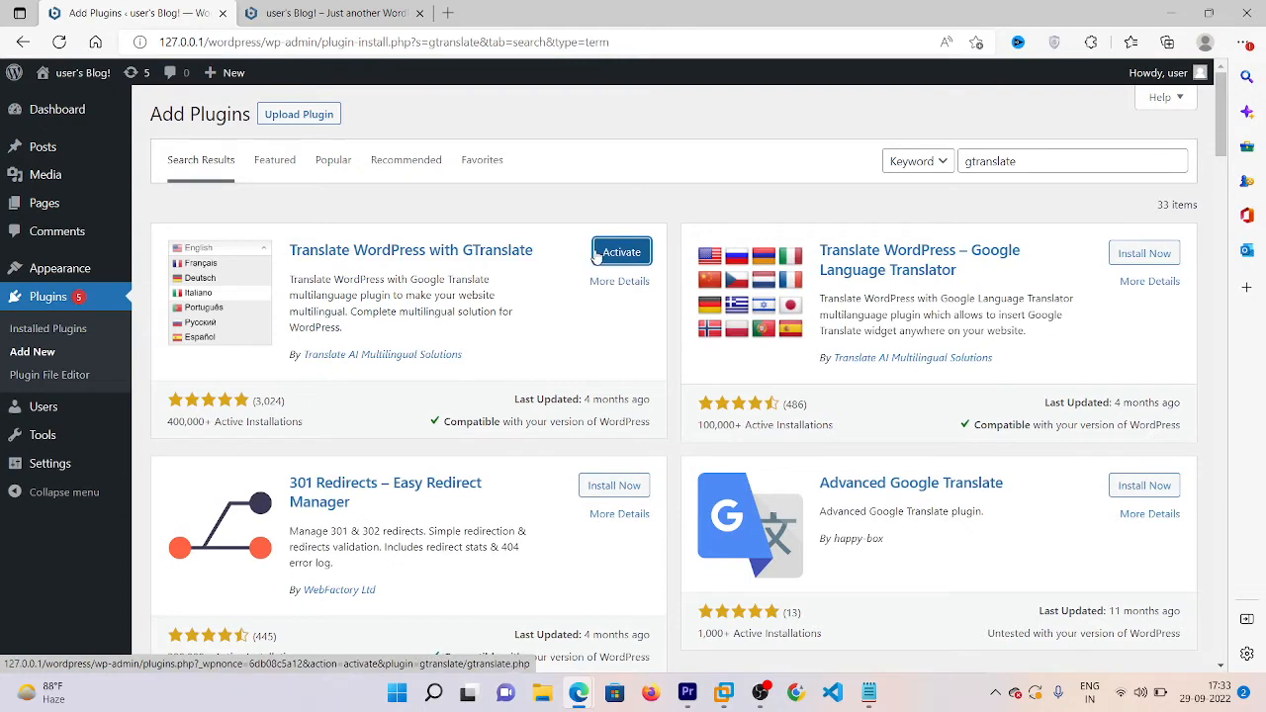
{"action": "left_click", "coordinate": [598, 253]}
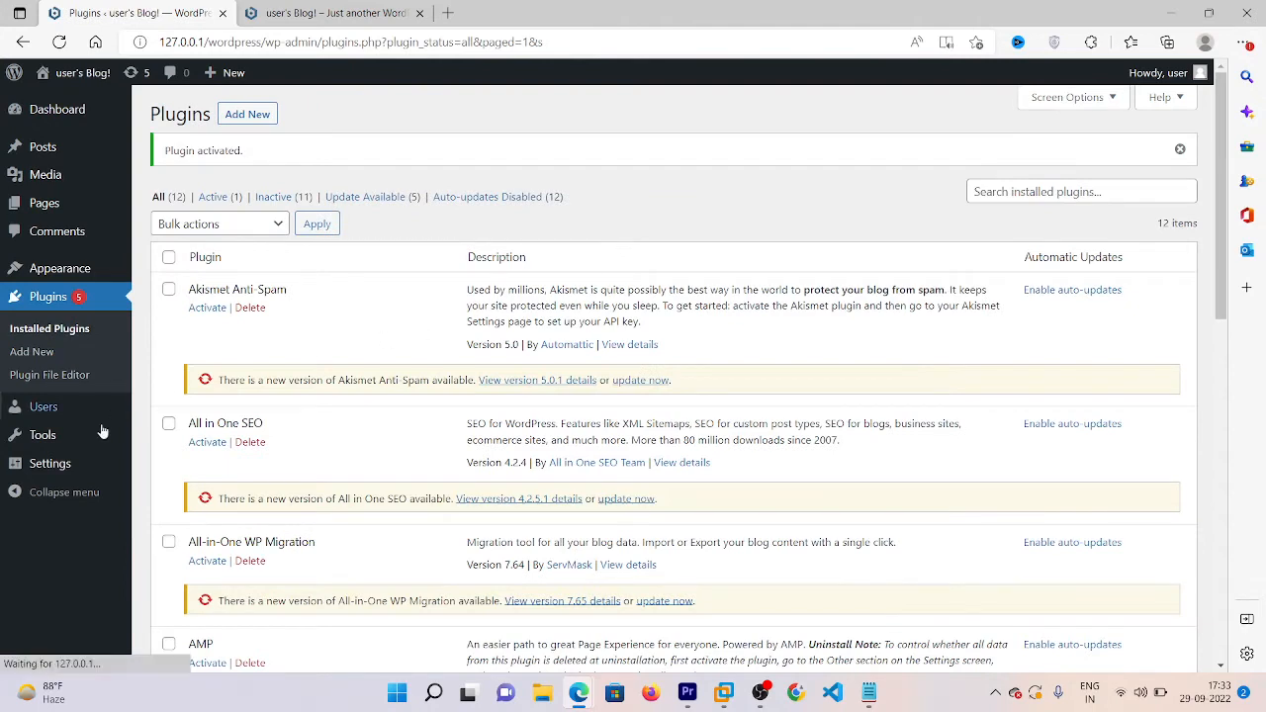
{"action": "mouse_move", "coordinate": [67, 466]}
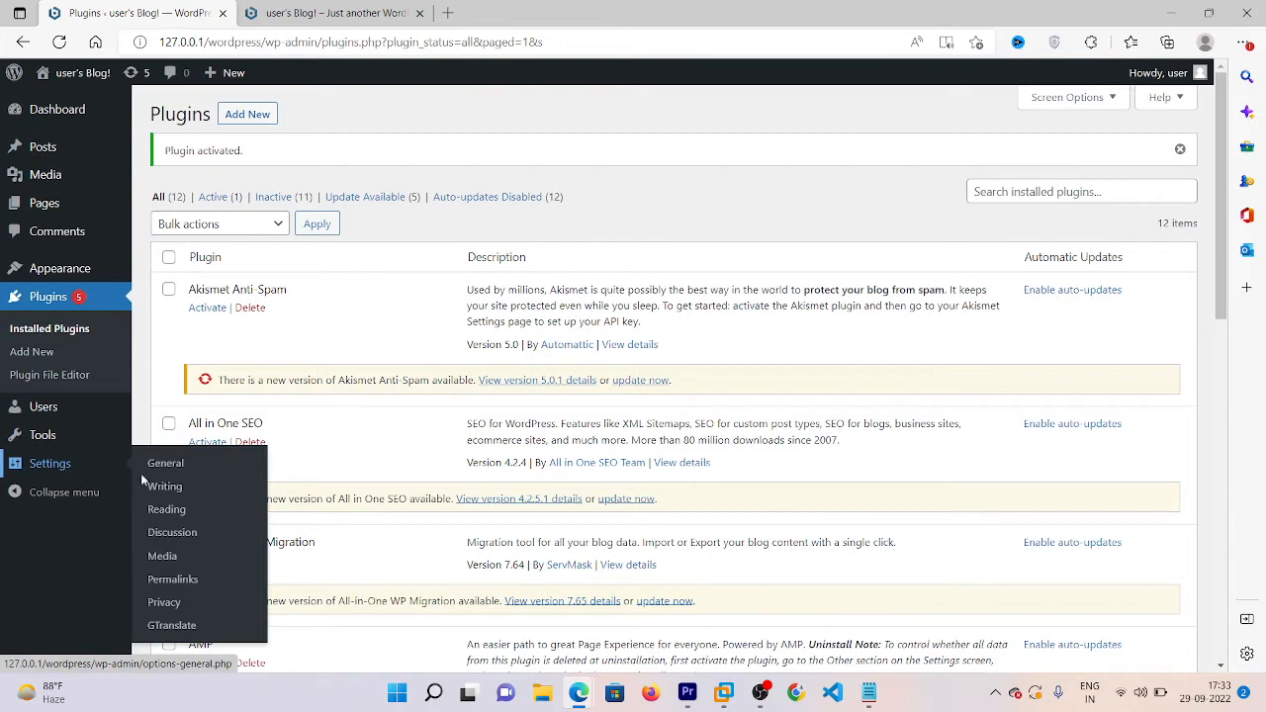
{"action": "left_click", "coordinate": [179, 625]}
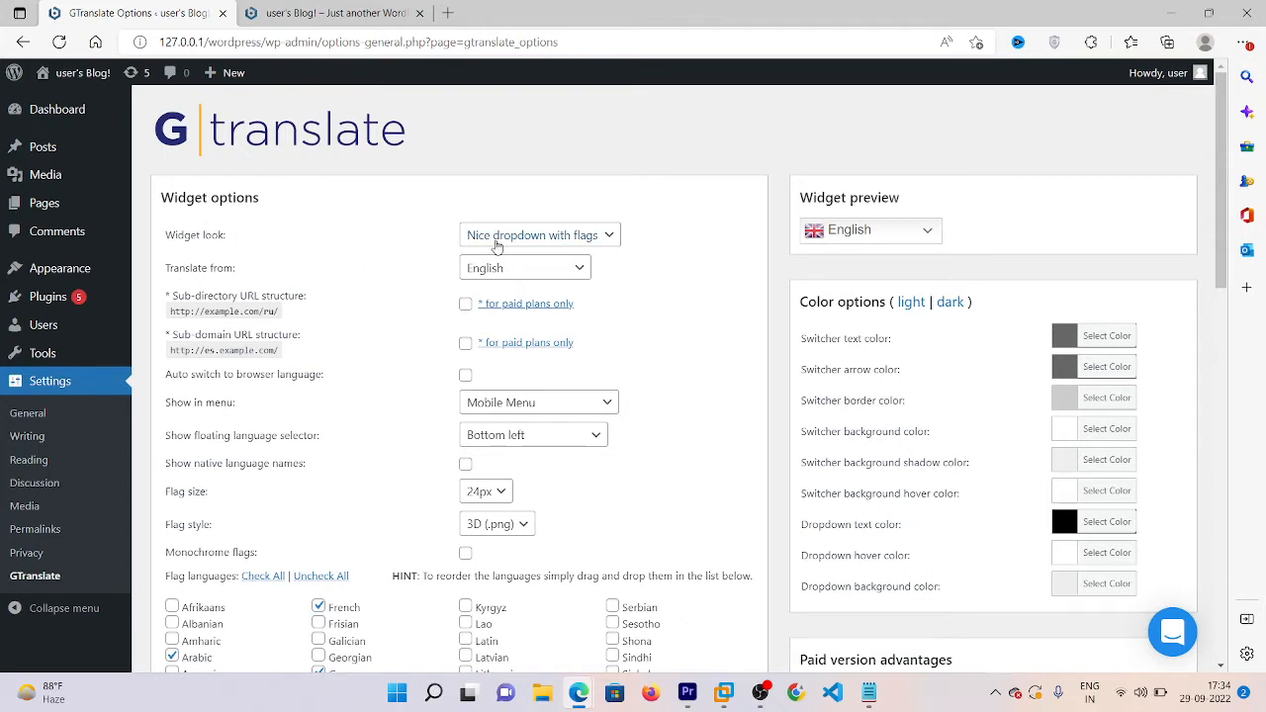
- Review the available widget look styles for the language switcher without changing the selected one
{"action": "left_click", "coordinate": [497, 246]}
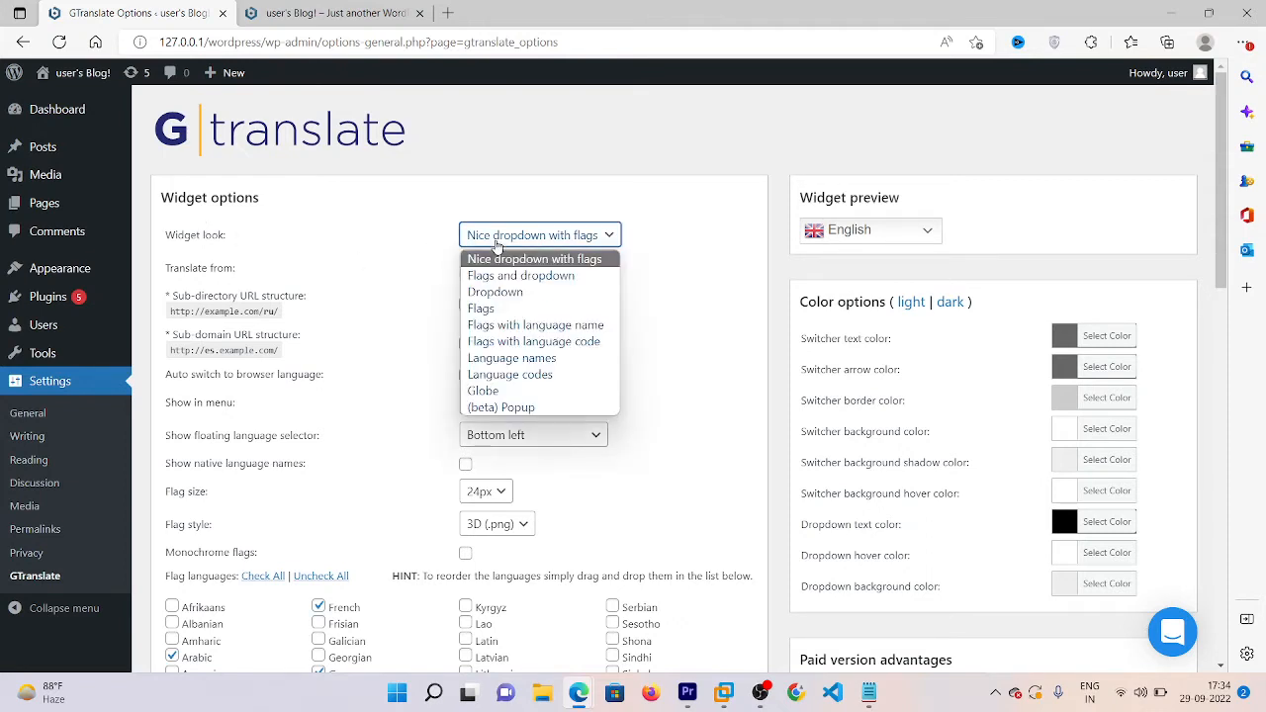
{"action": "left_click", "coordinate": [410, 211]}
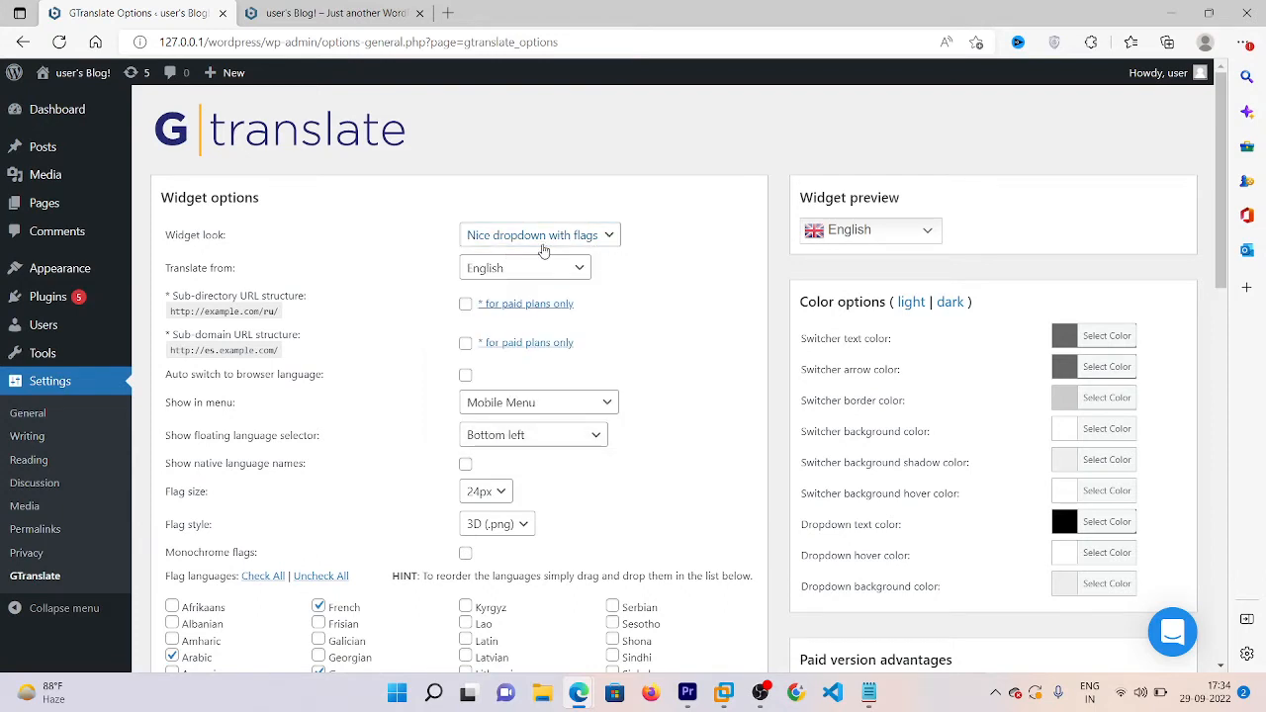
{"action": "left_click", "coordinate": [536, 244]}
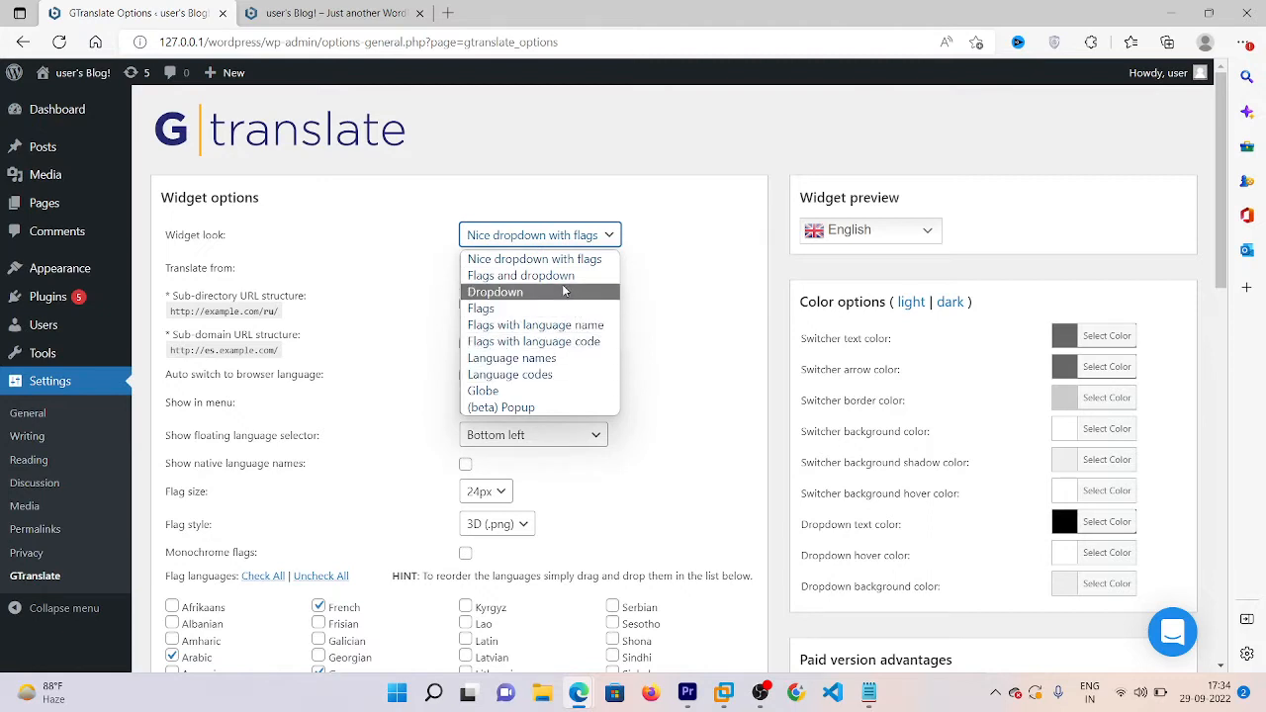
{"action": "left_click", "coordinate": [669, 287]}
{"action": "left_click", "coordinate": [668, 287]}
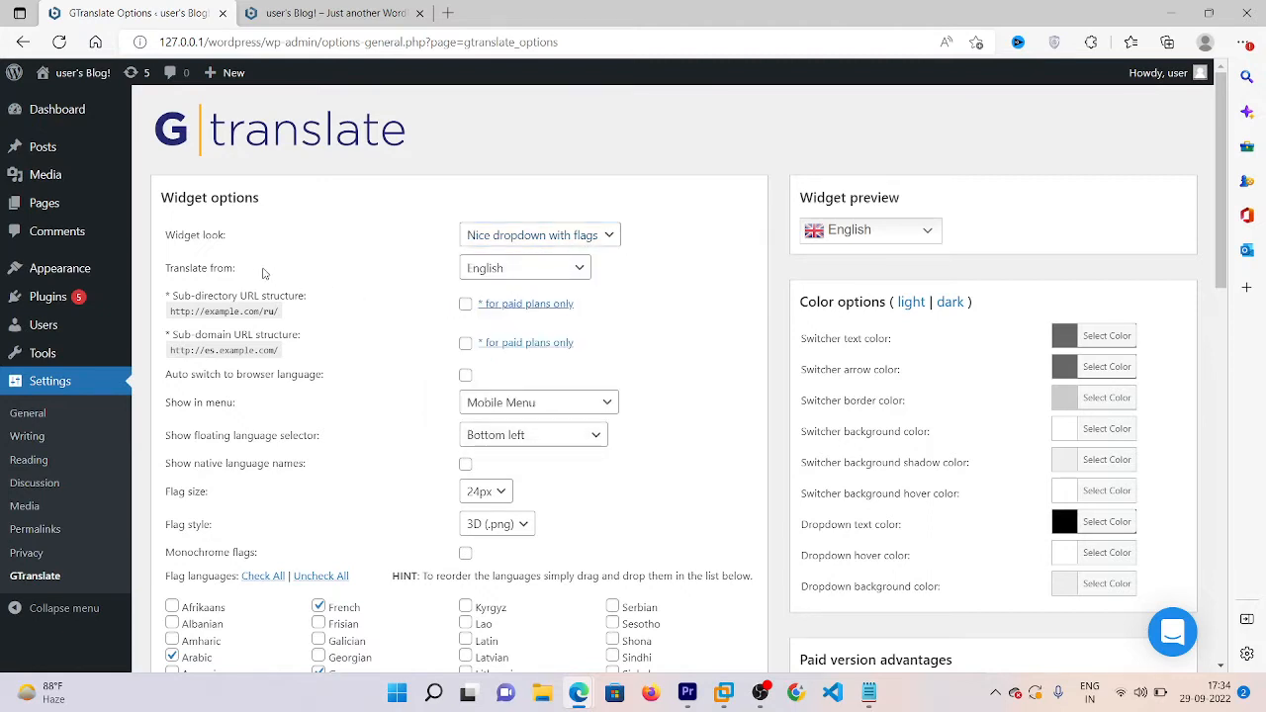
- Check the language of the blog's front page and browse the available source languages for Translate from
{"action": "left_click_drag", "start_coordinate": [254, 272], "coordinate": [161, 269]}
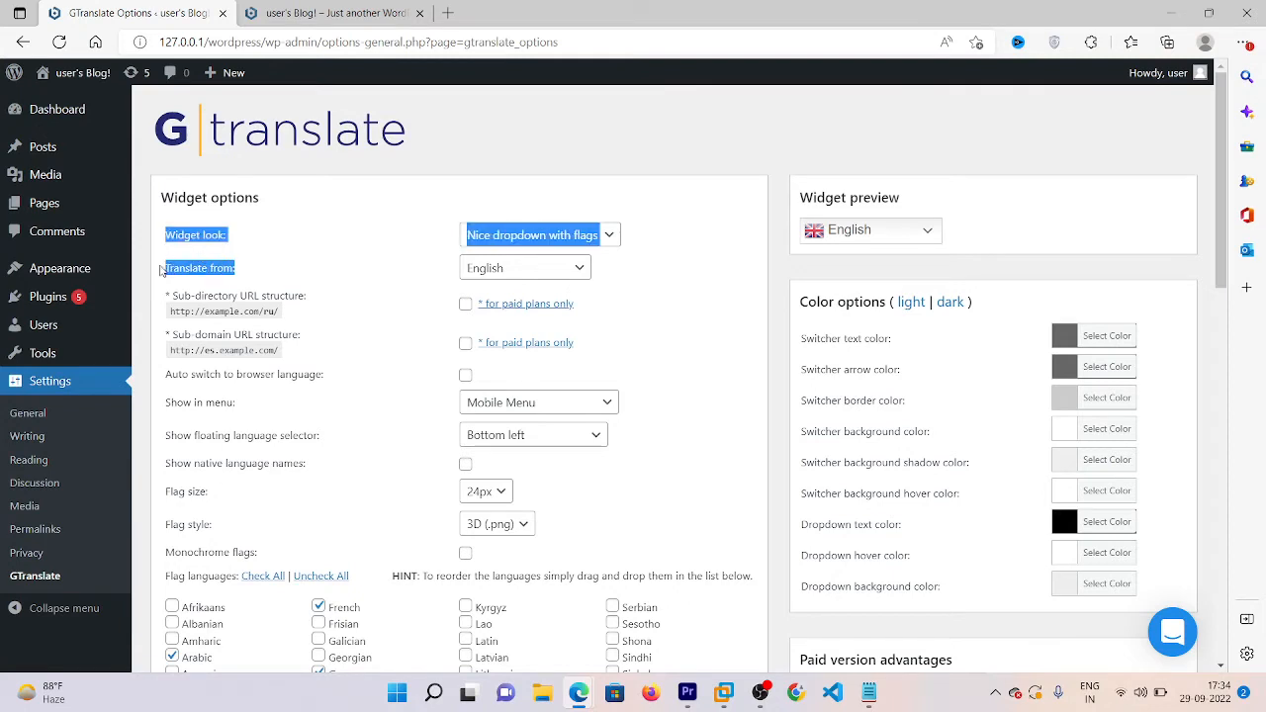
{"action": "left_click", "coordinate": [287, 293]}
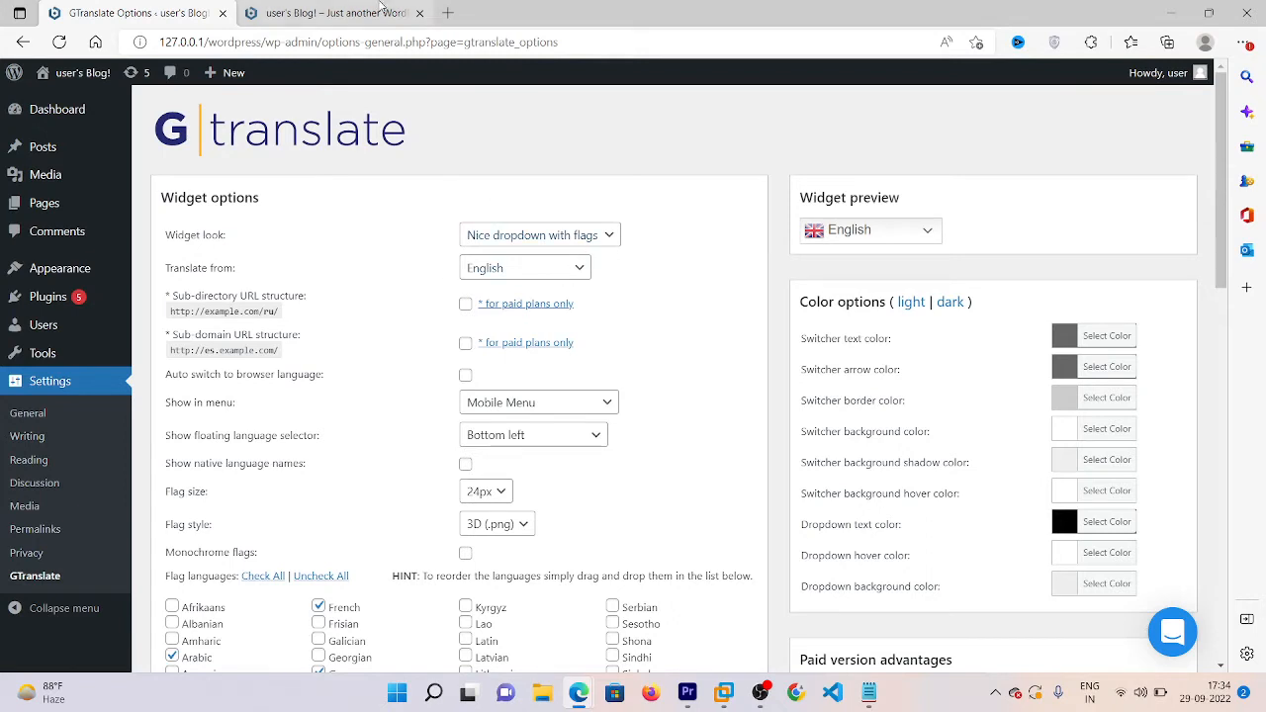
{"action": "left_click", "coordinate": [383, 10]}
{"action": "double_click", "coordinate": [476, 237]}
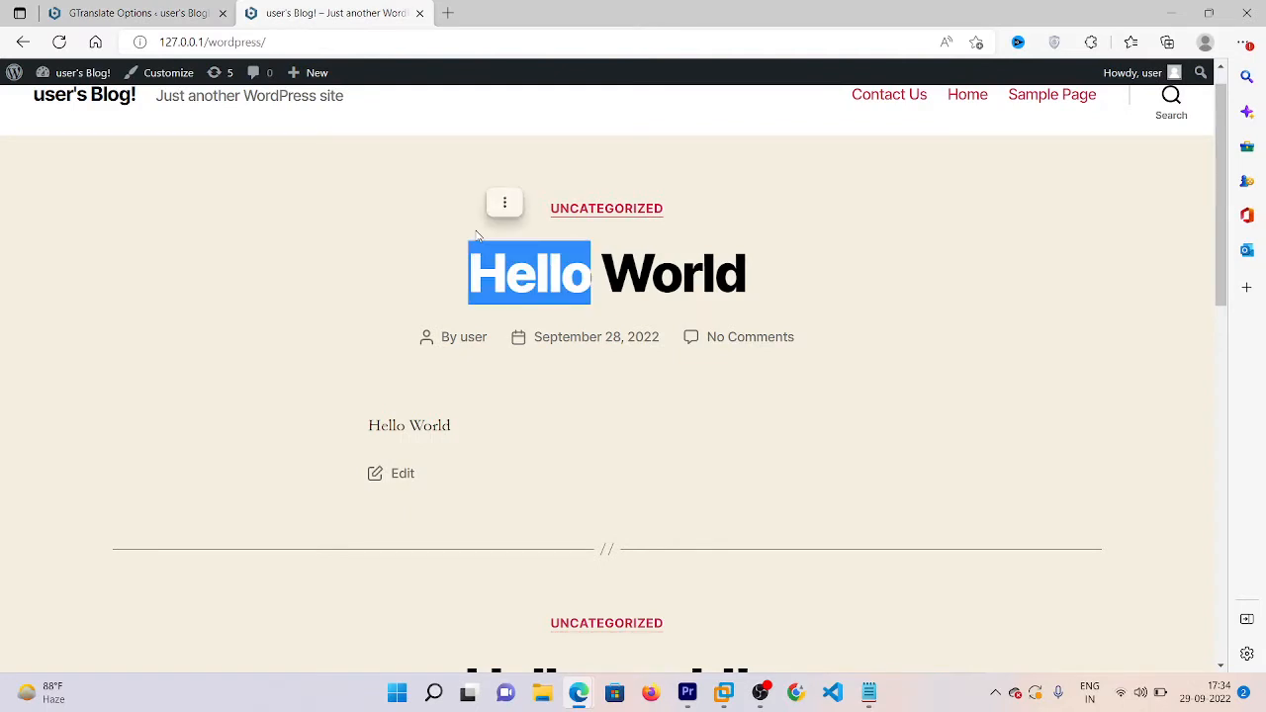
{"action": "key", "text": "ctrl+shift+Tab"}
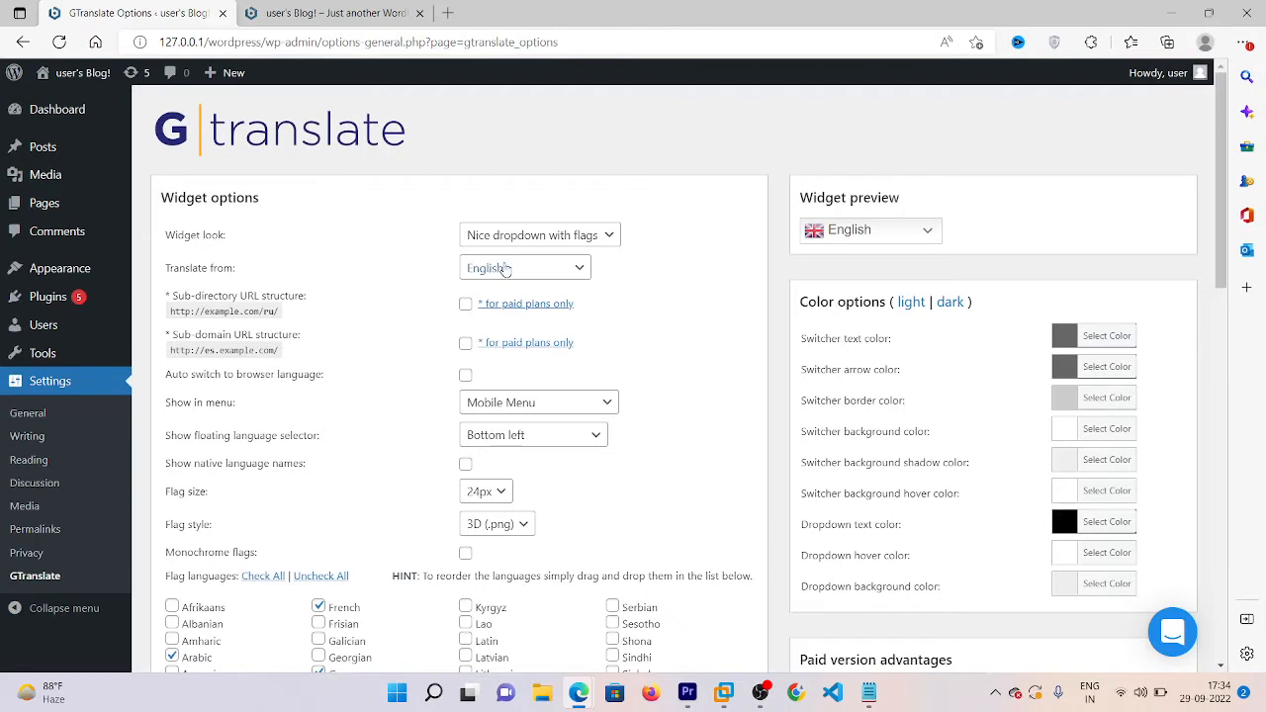
{"action": "scroll", "coordinate": [1227, 205], "scroll_direction": "down", "scroll_amount": 1}
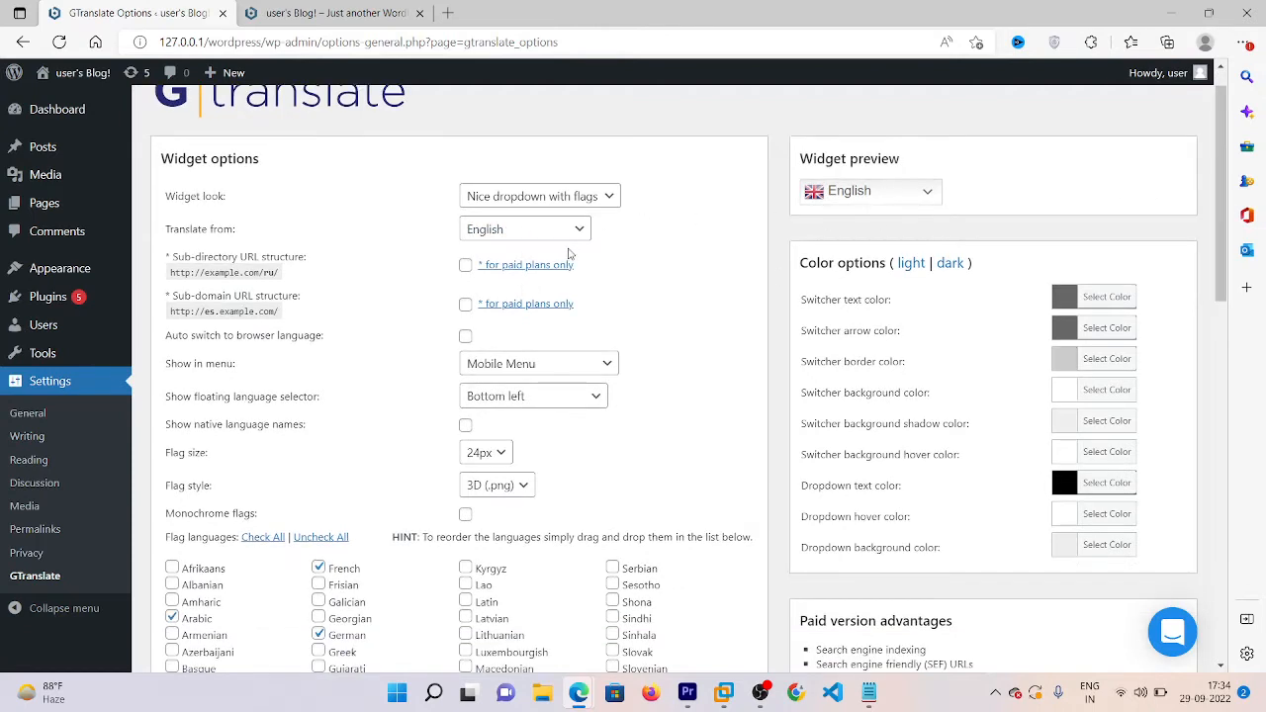
{"action": "left_click", "coordinate": [535, 238]}
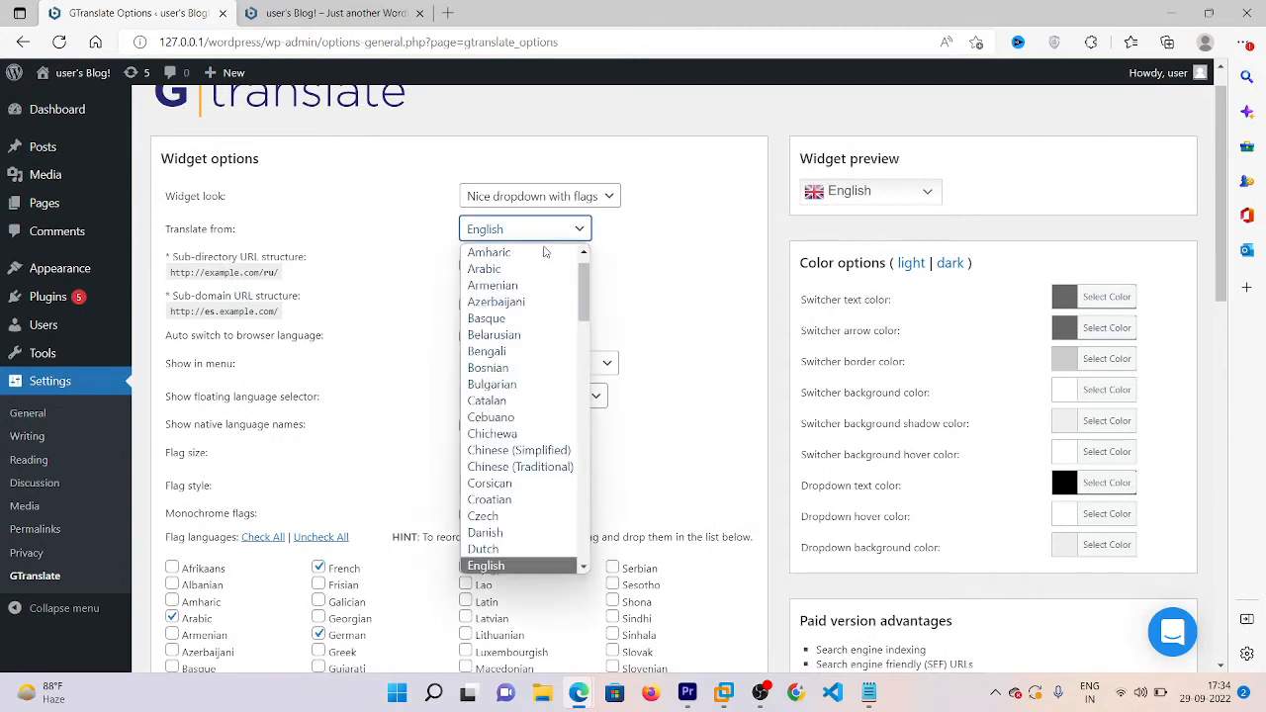
{"action": "scroll", "coordinate": [583, 311], "scroll_direction": "down", "scroll_amount": 1}
{"action": "scroll", "coordinate": [583, 326], "scroll_direction": "down", "scroll_amount": 5}
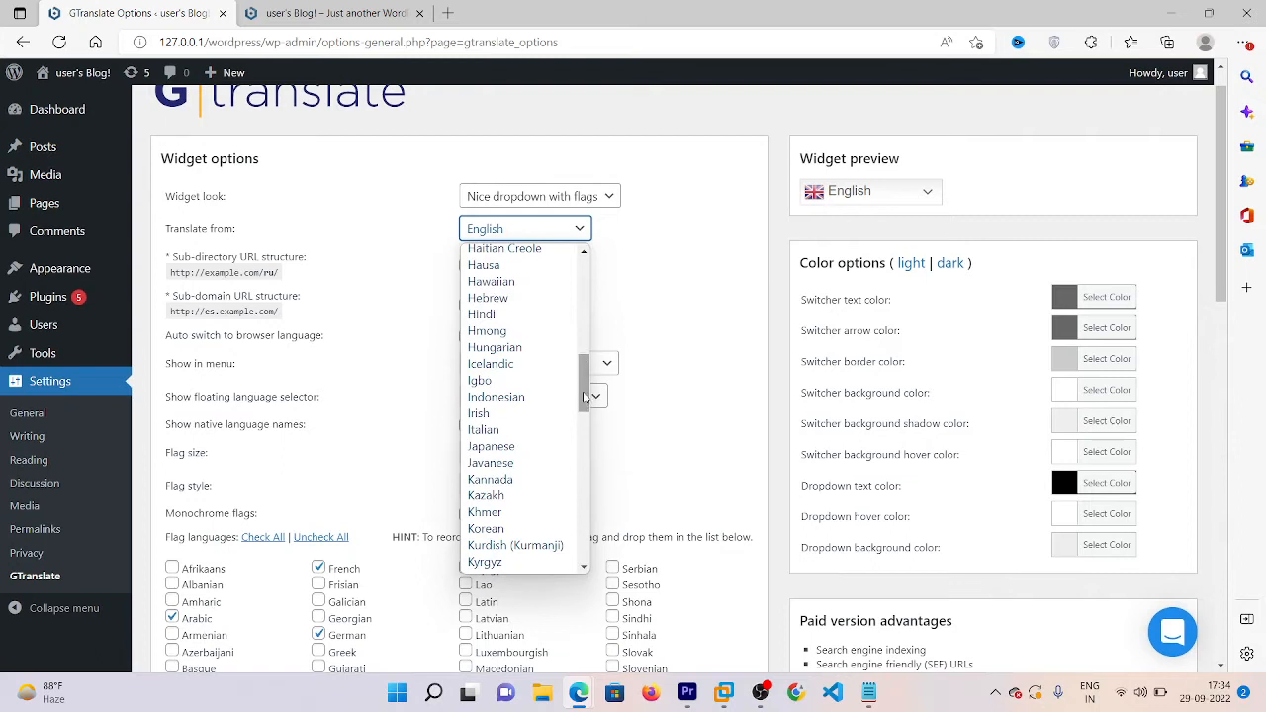
{"action": "left_click", "coordinate": [695, 450]}
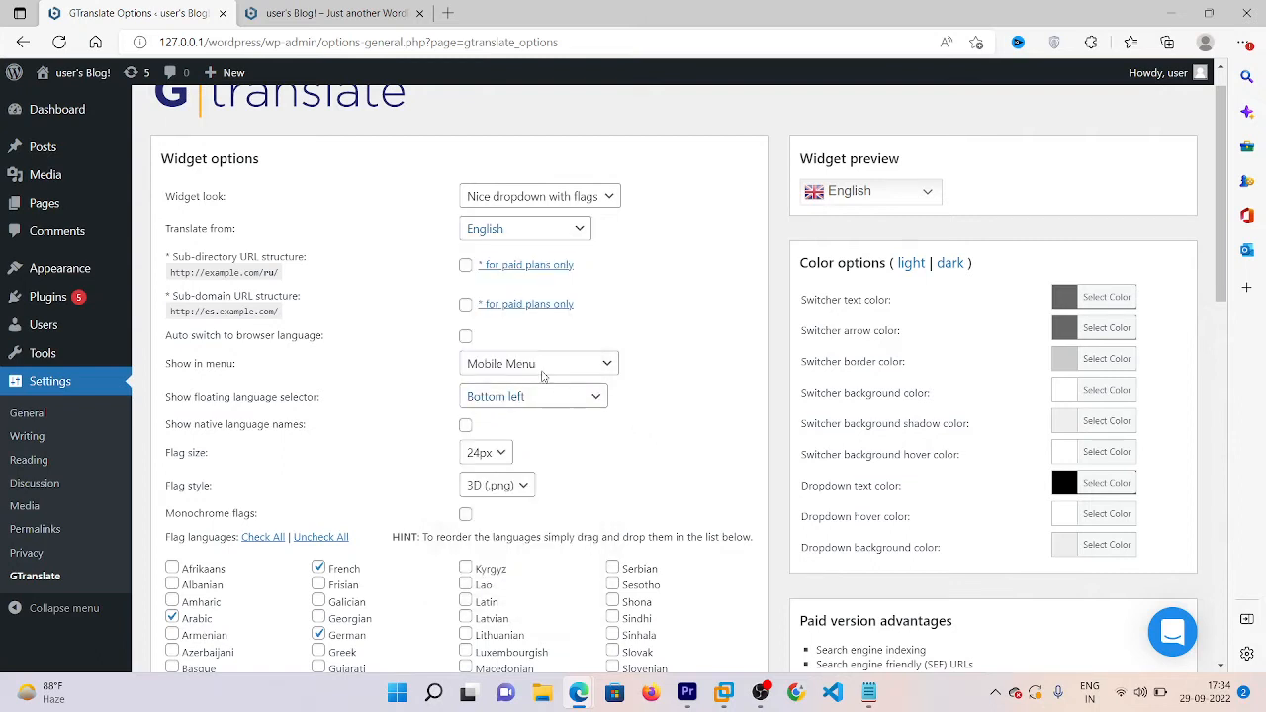
- Choose Bottom left as the position of the floating language selector
{"action": "double_click", "coordinate": [198, 363]}
{"action": "left_click", "coordinate": [546, 413]}
{"action": "left_click", "coordinate": [530, 401]}
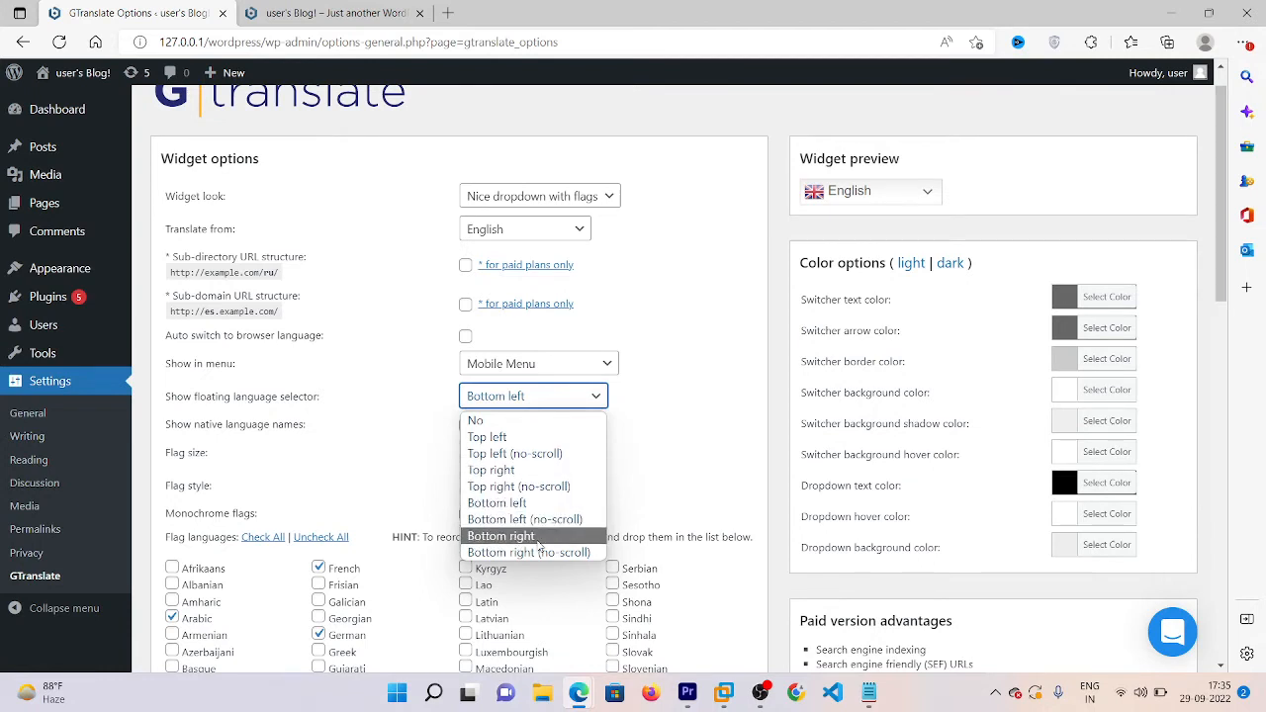
{"action": "left_click", "coordinate": [549, 506]}
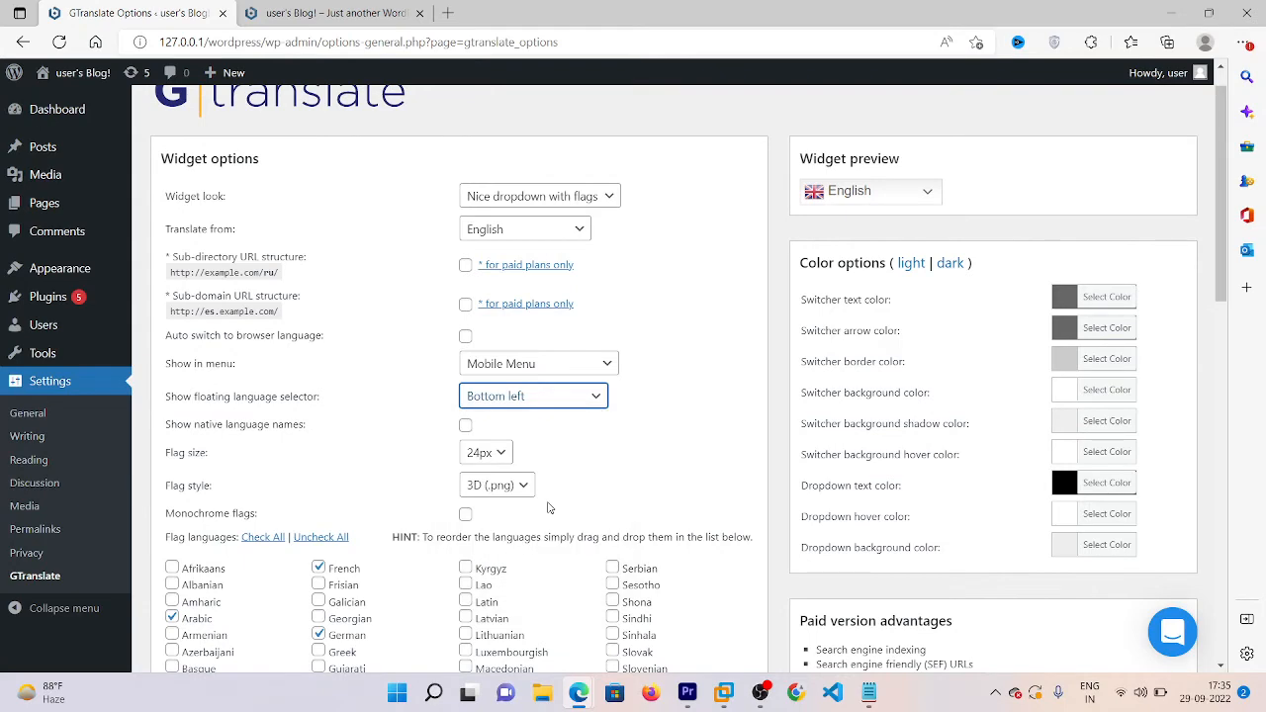
- Enable automatic switching to the browser language in the GTranslate widget options
{"action": "scroll", "coordinate": [1230, 313], "scroll_direction": "down", "scroll_amount": 1}
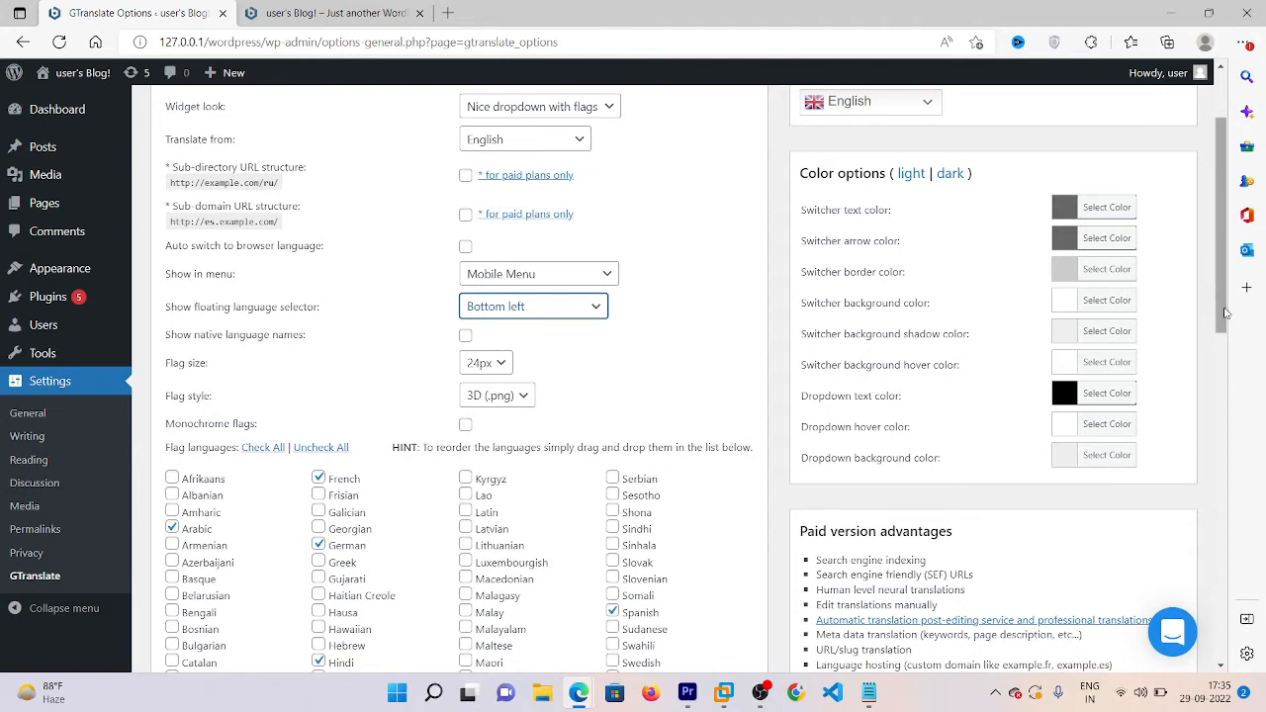
{"action": "left_click_drag", "start_coordinate": [1225, 308], "coordinate": [1225, 309]}
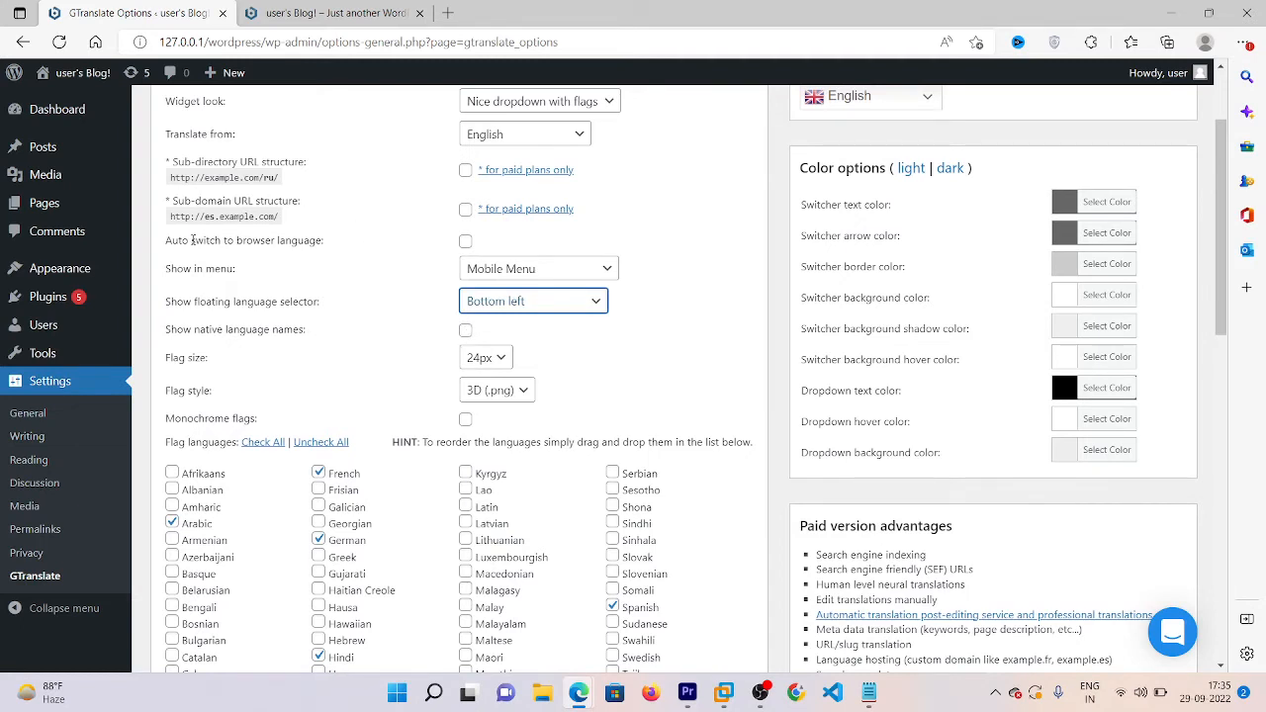
{"action": "left_click_drag", "start_coordinate": [182, 240], "coordinate": [324, 242]}
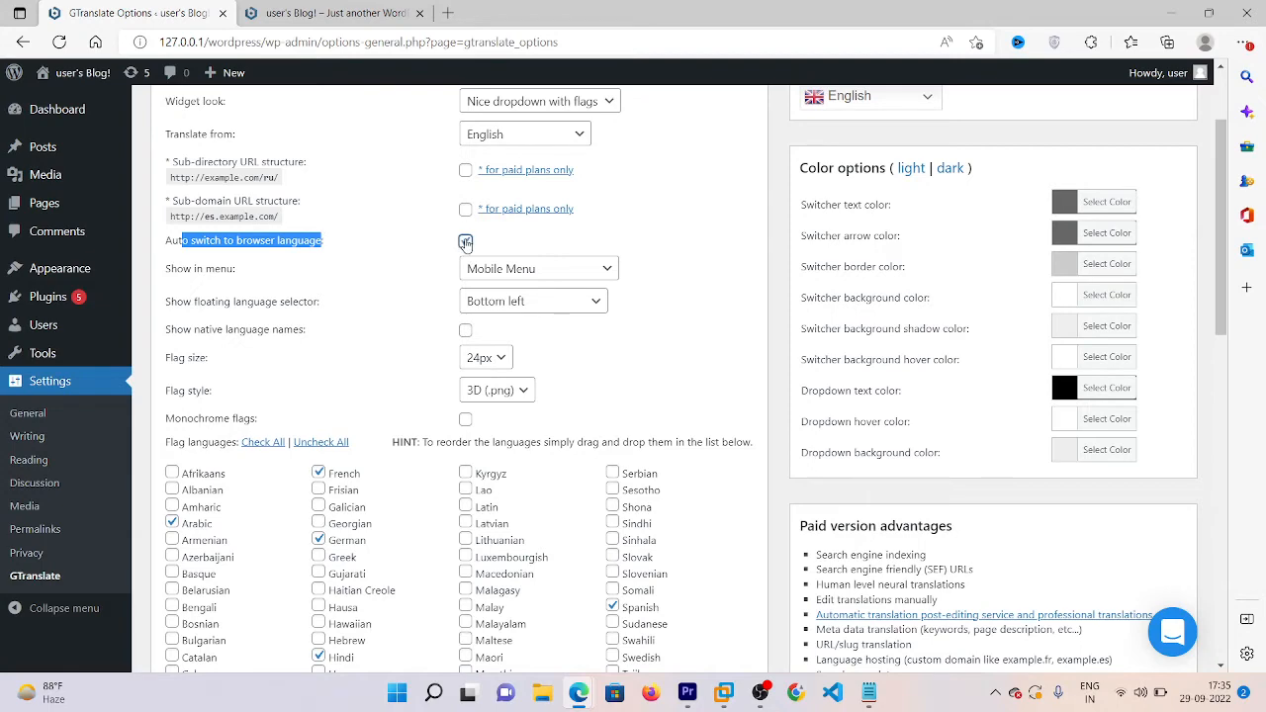
{"action": "left_click", "coordinate": [466, 244]}
- Select all flag languages, and exclude Lao, Malay, Mongolian and Norwegian from the selection
{"action": "left_click_drag", "start_coordinate": [1232, 346], "coordinate": [1217, 369]}
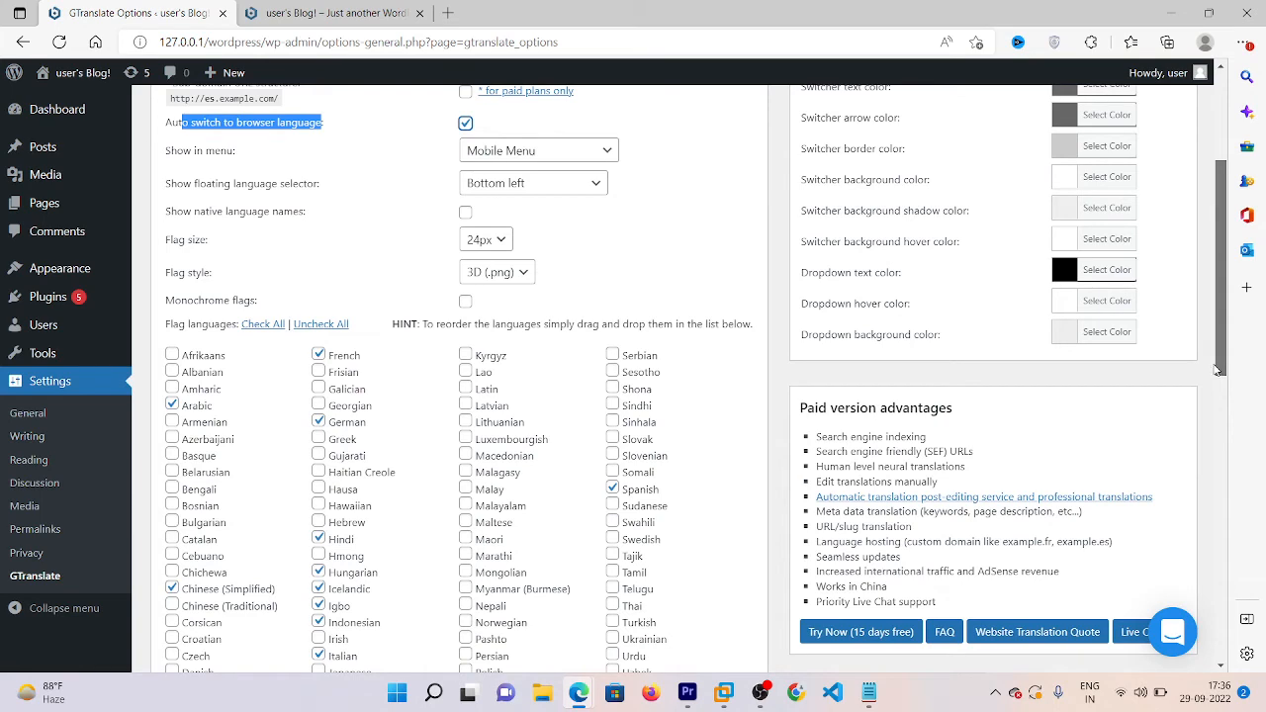
{"action": "left_click_drag", "start_coordinate": [1217, 369], "coordinate": [1216, 394]}
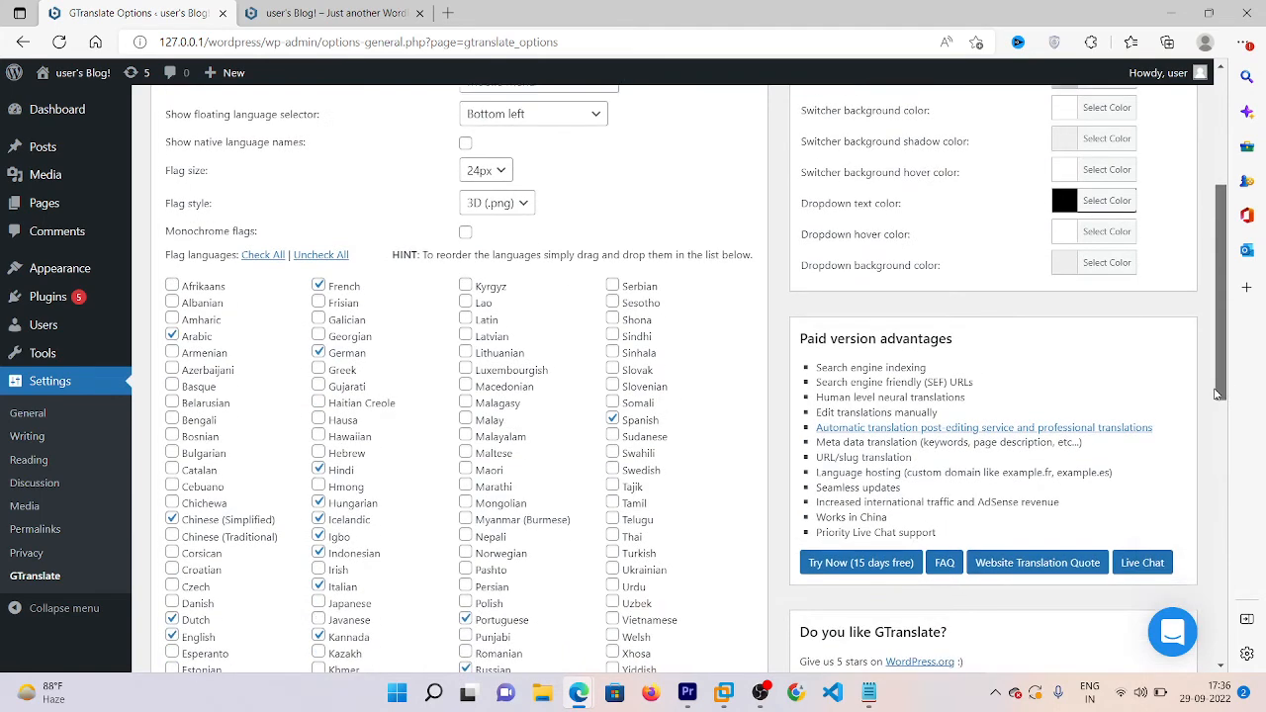
{"action": "scroll", "coordinate": [391, 356], "scroll_direction": "down", "scroll_amount": 1}
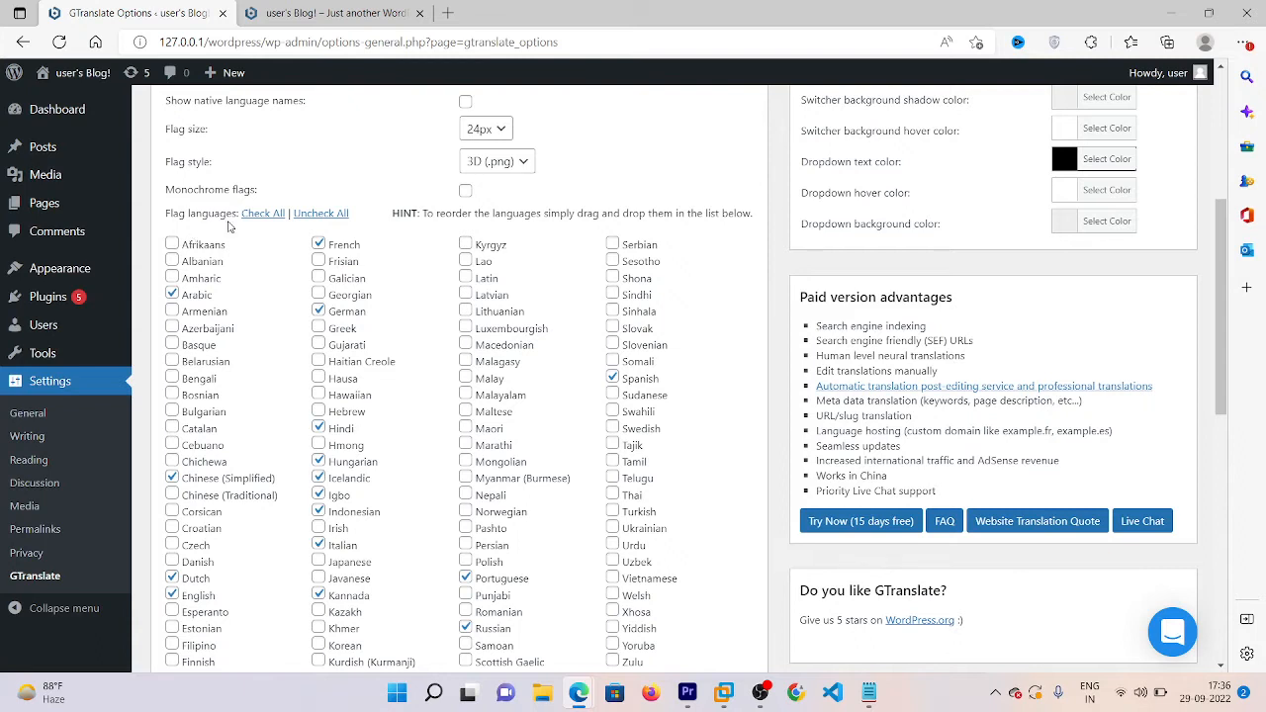
{"action": "left_click", "coordinate": [259, 214]}
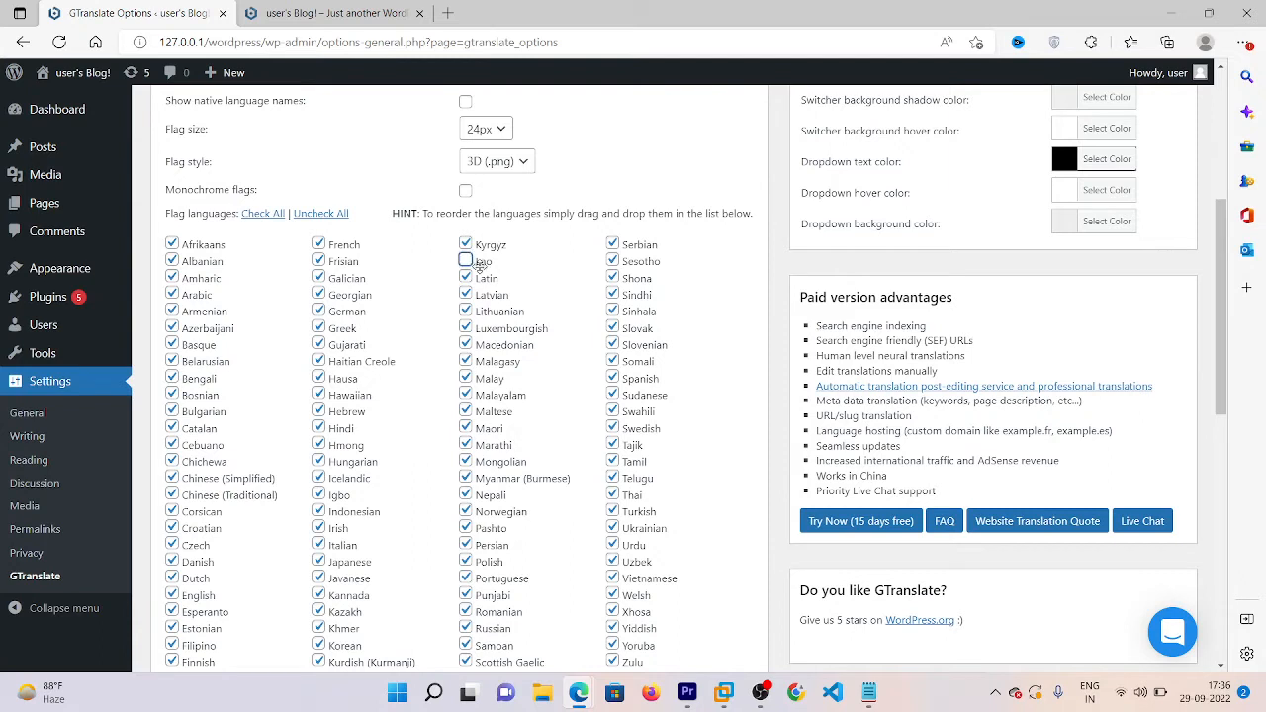
{"action": "left_click", "coordinate": [466, 260]}
{"action": "left_click", "coordinate": [465, 378]}
{"action": "left_click", "coordinate": [464, 461]}
{"action": "left_click", "coordinate": [465, 511]}
{"action": "left_click_drag", "start_coordinate": [1226, 361], "coordinate": [1252, 555]}
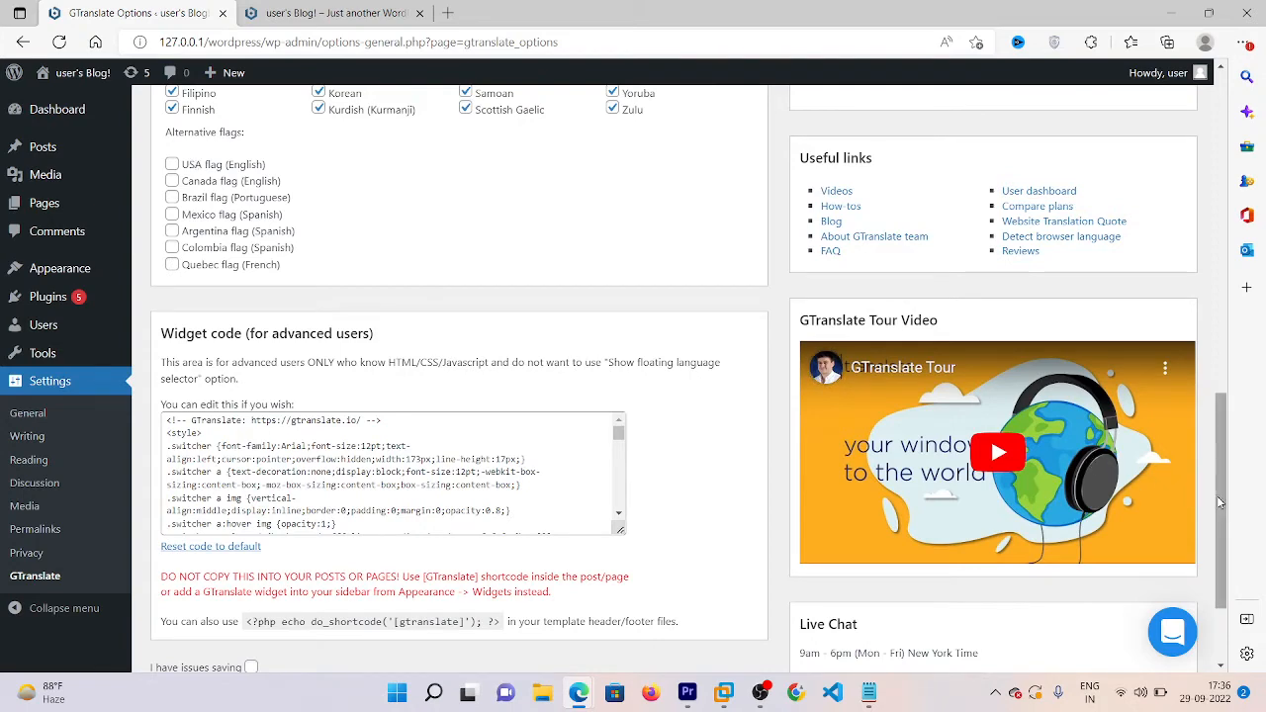
- Save the GTranslate options and reload the blog's front page to show the floating language selector
{"action": "left_click_drag", "start_coordinate": [1221, 503], "coordinate": [1220, 554]}
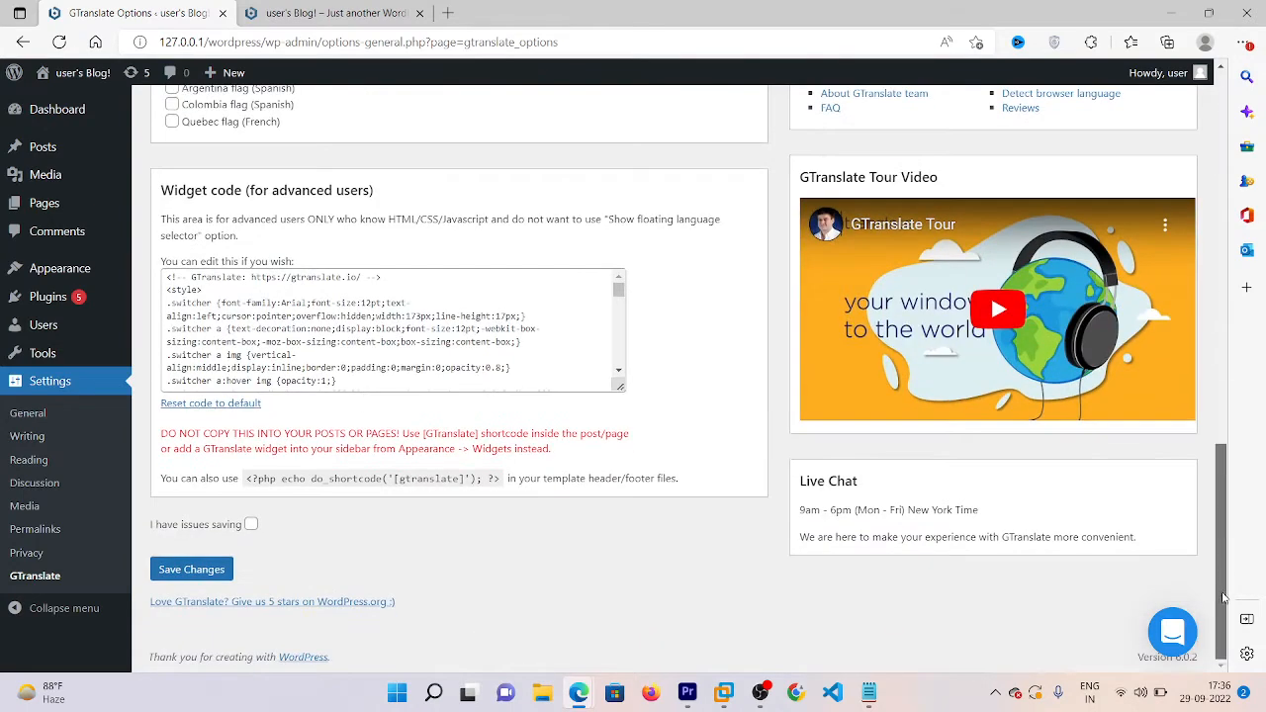
{"action": "left_click", "coordinate": [225, 569]}
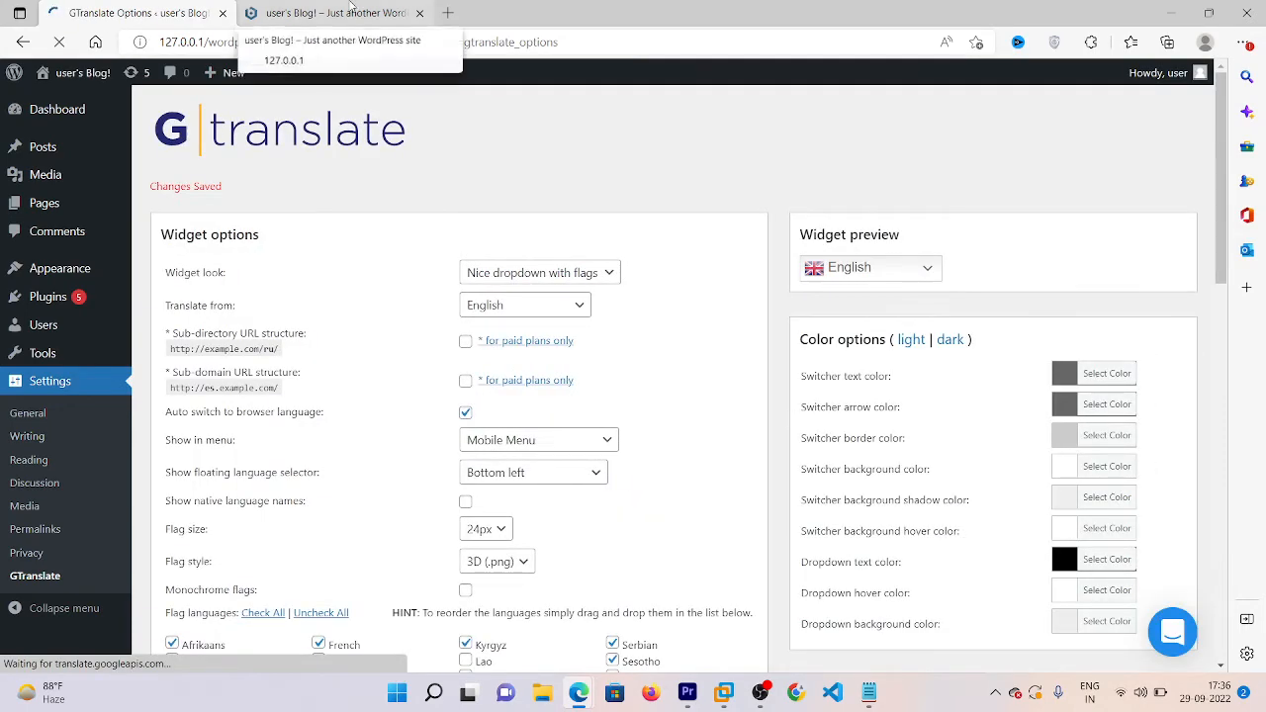
{"action": "left_click", "coordinate": [351, 8]}
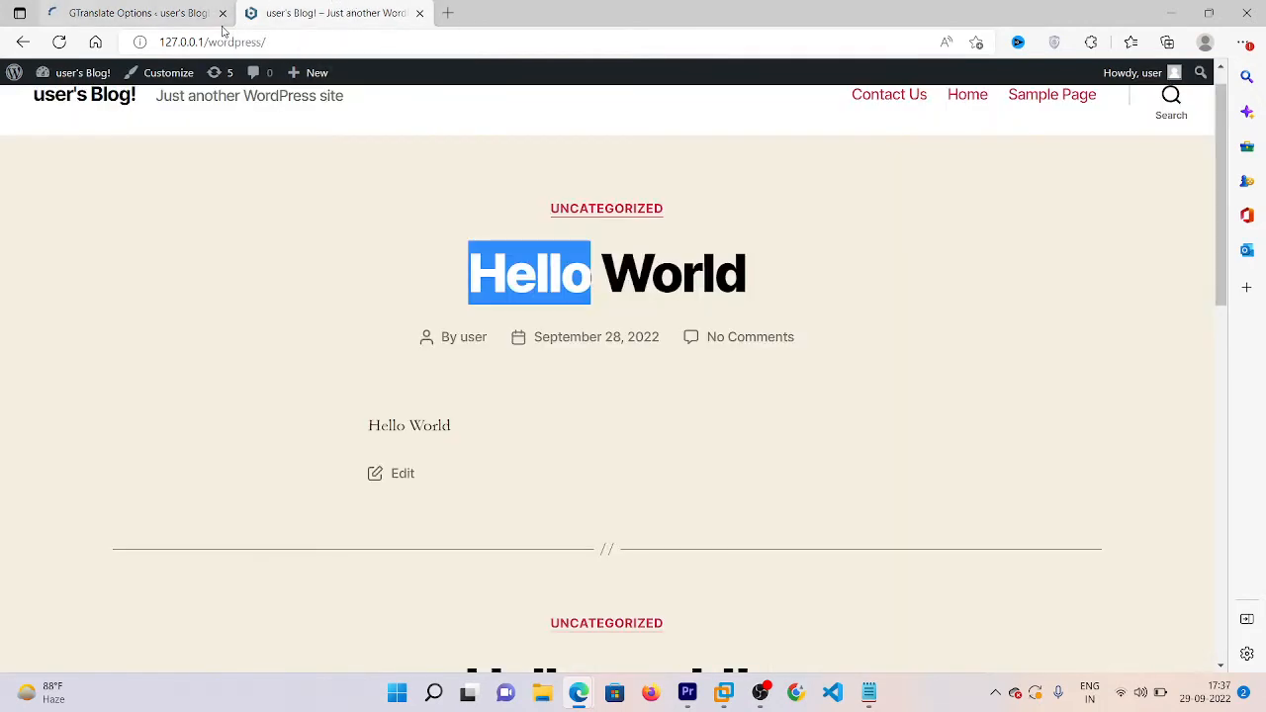
{"action": "left_click", "coordinate": [58, 43]}
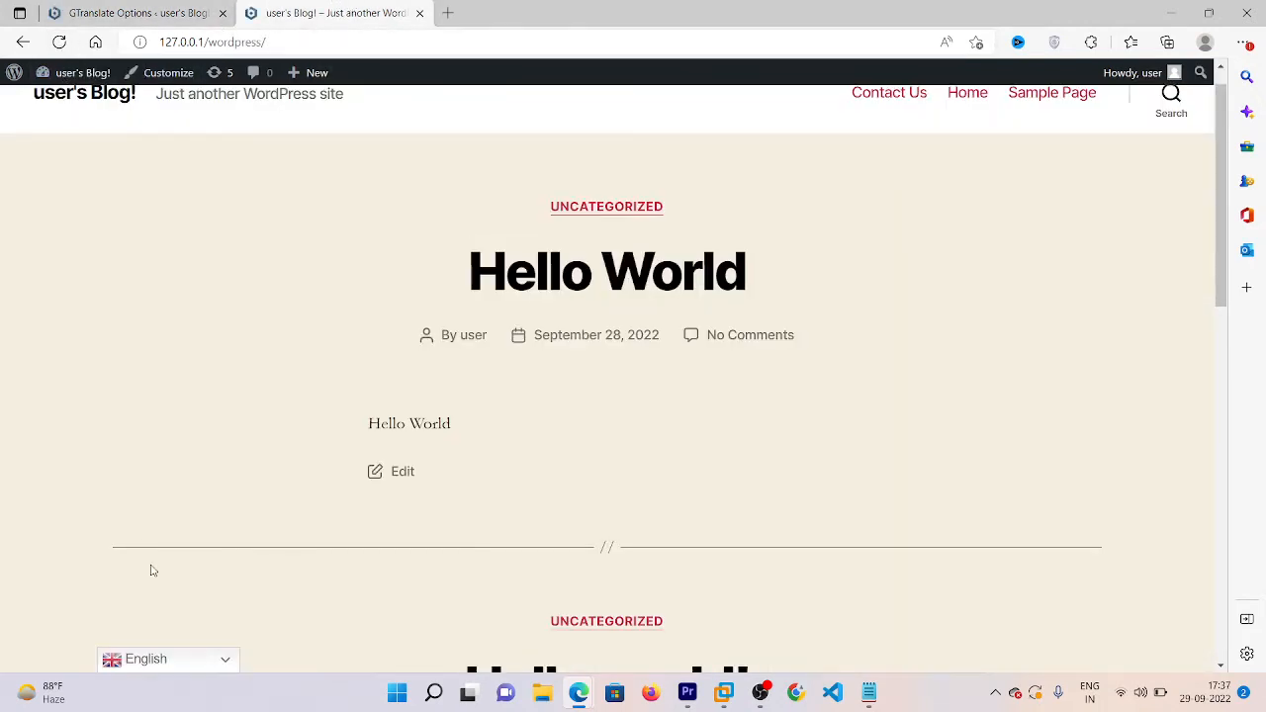
- Test the floating language selector by translating the blog's front page into Bengali, and check the translated tagline
{"action": "left_click", "coordinate": [195, 660]}
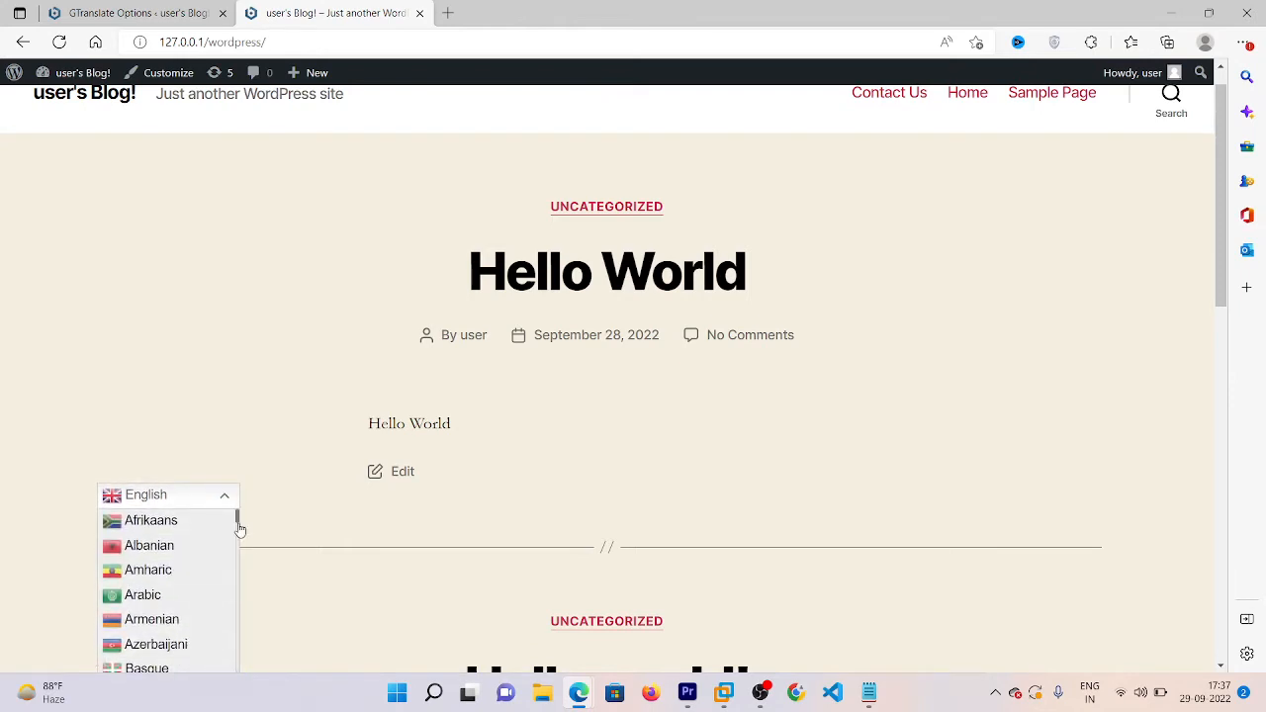
{"action": "scroll", "coordinate": [239, 530], "scroll_direction": "down", "scroll_amount": 2}
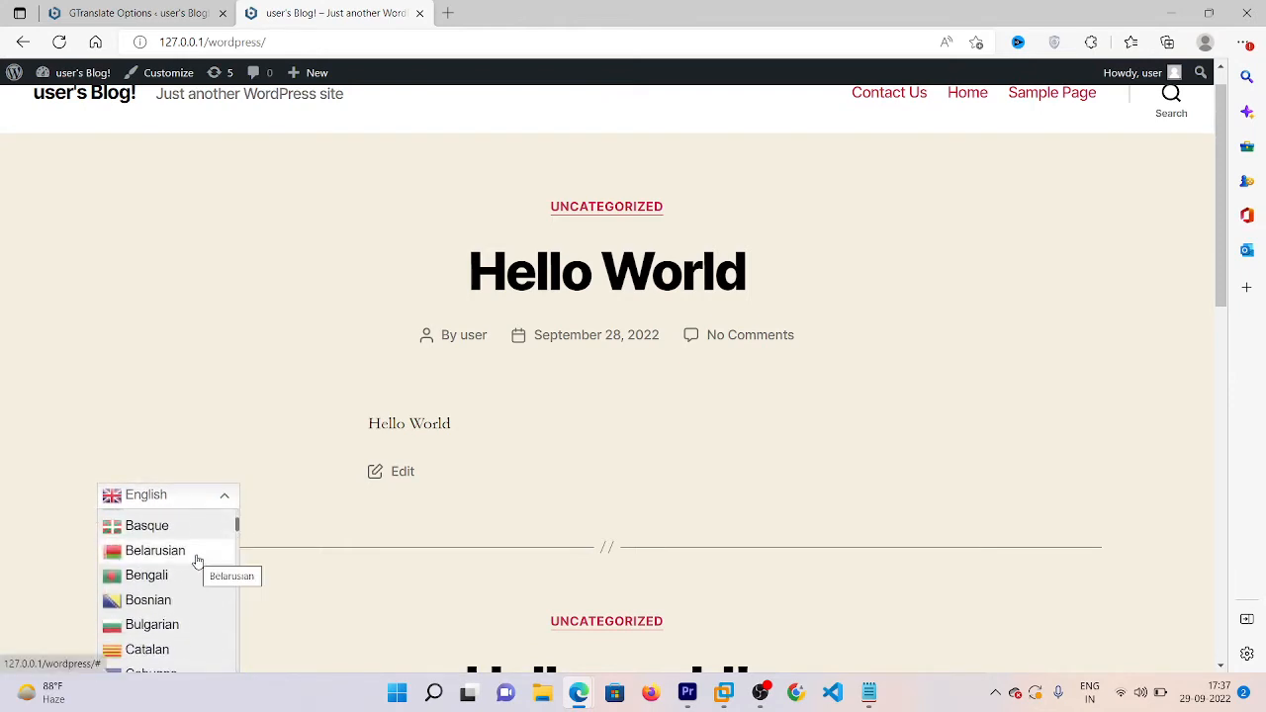
{"action": "left_click", "coordinate": [164, 573]}
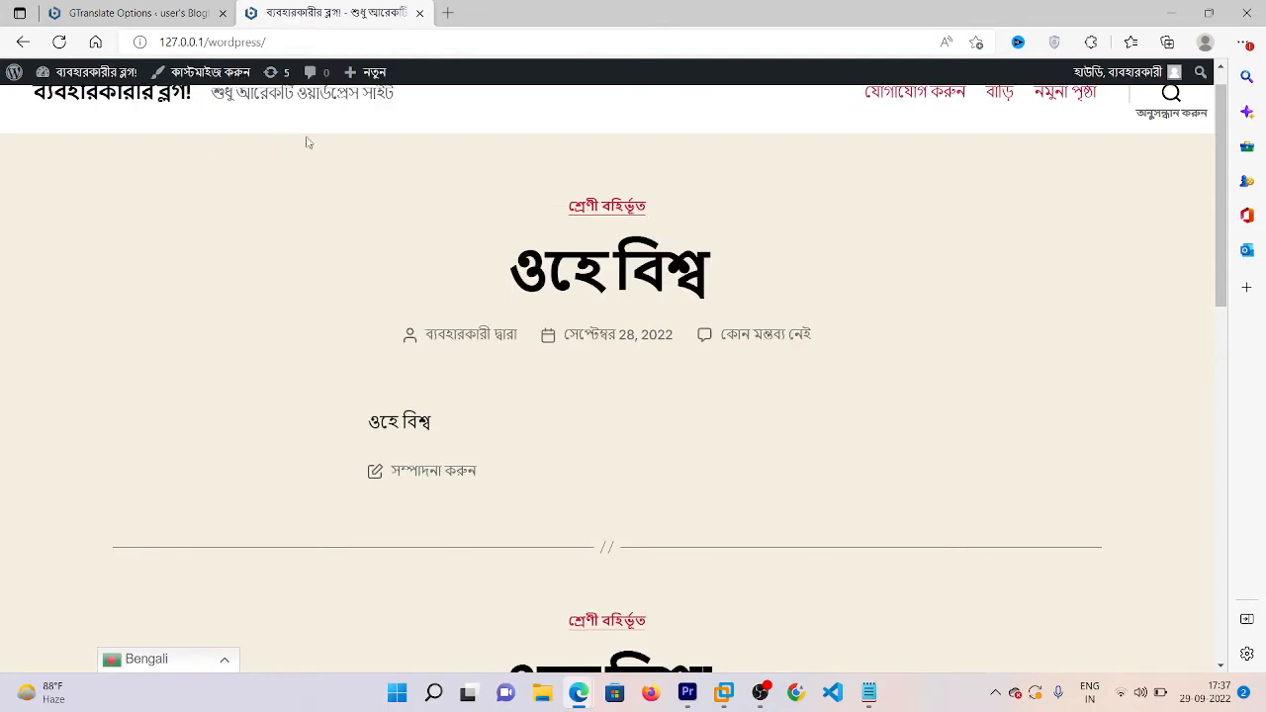
{"action": "left_click_drag", "start_coordinate": [416, 125], "coordinate": [201, 128]}
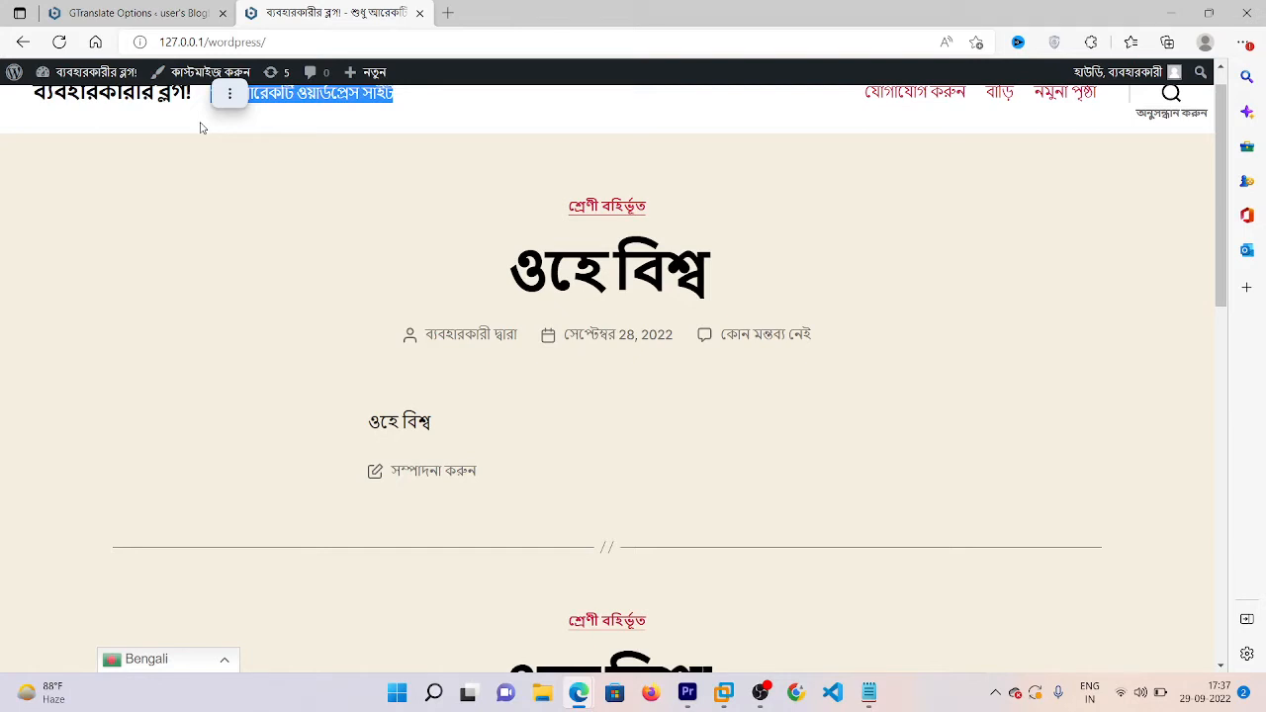
- Switch the blog's front page back to English with the floating language selector
{"action": "left_click", "coordinate": [223, 660]}
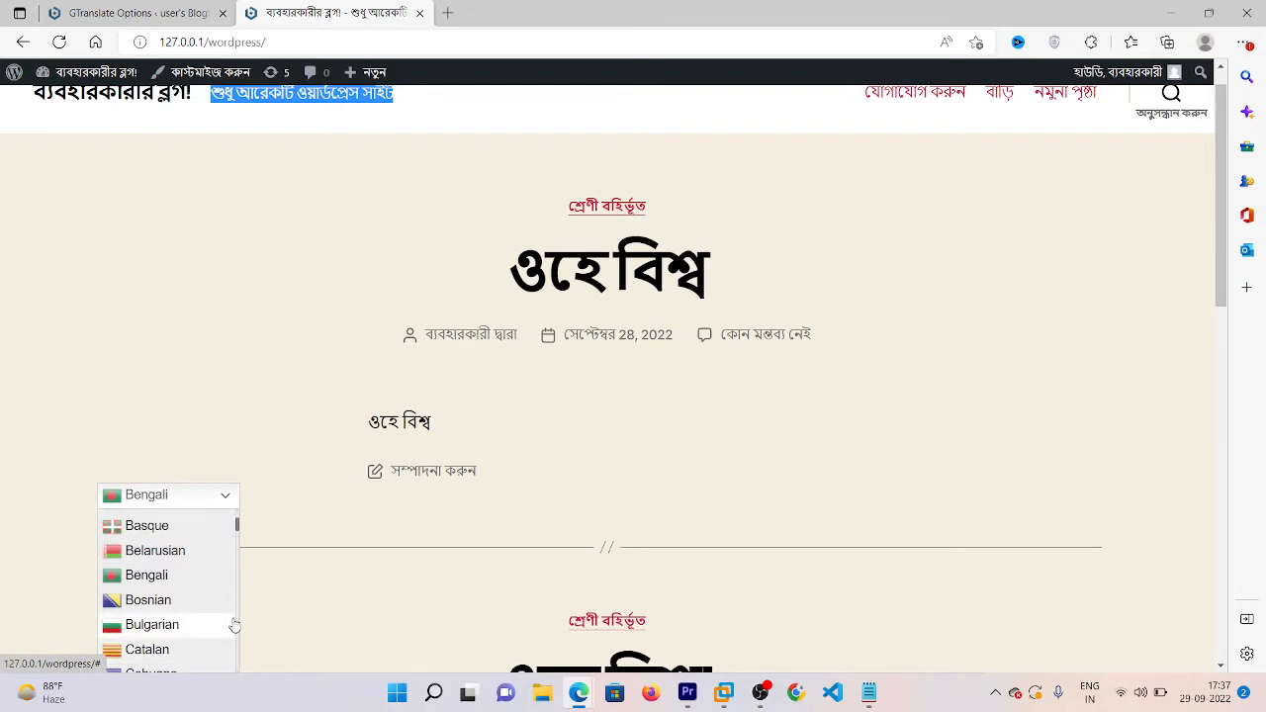
{"action": "scroll", "coordinate": [234, 593], "scroll_direction": "down", "scroll_amount": 4}
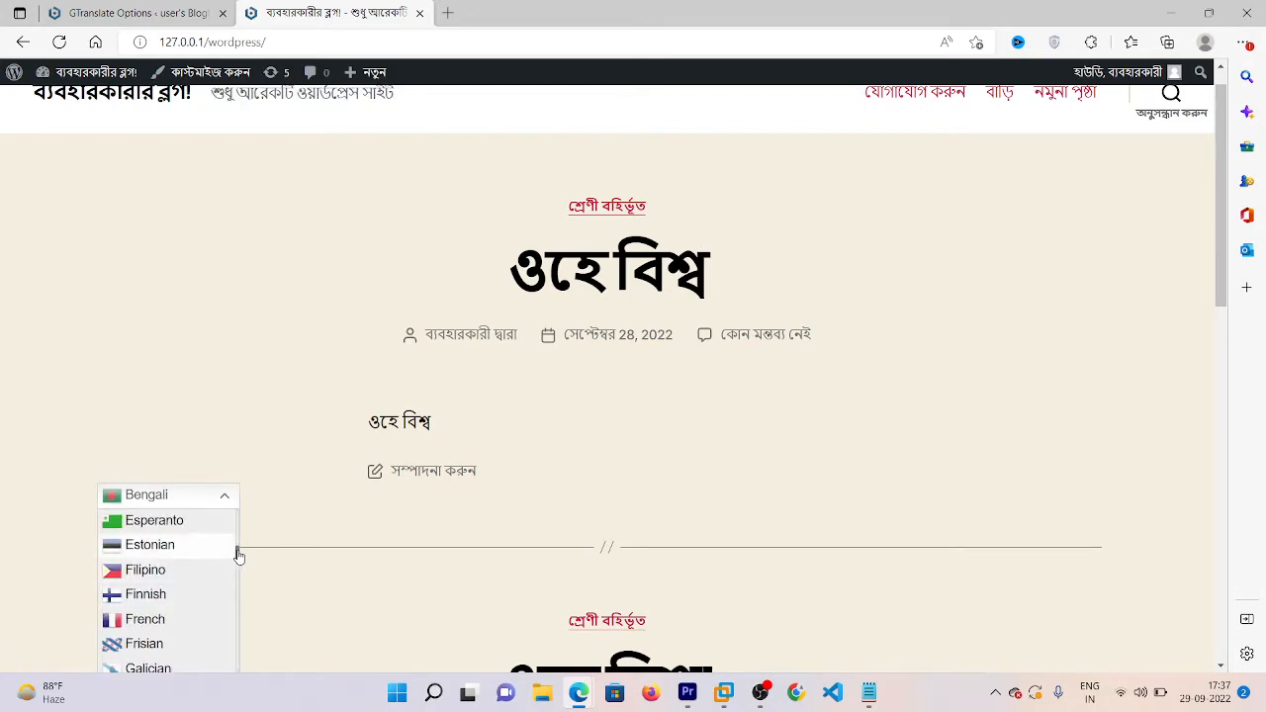
{"action": "scroll", "coordinate": [237, 554], "scroll_direction": "up", "scroll_amount": 1}
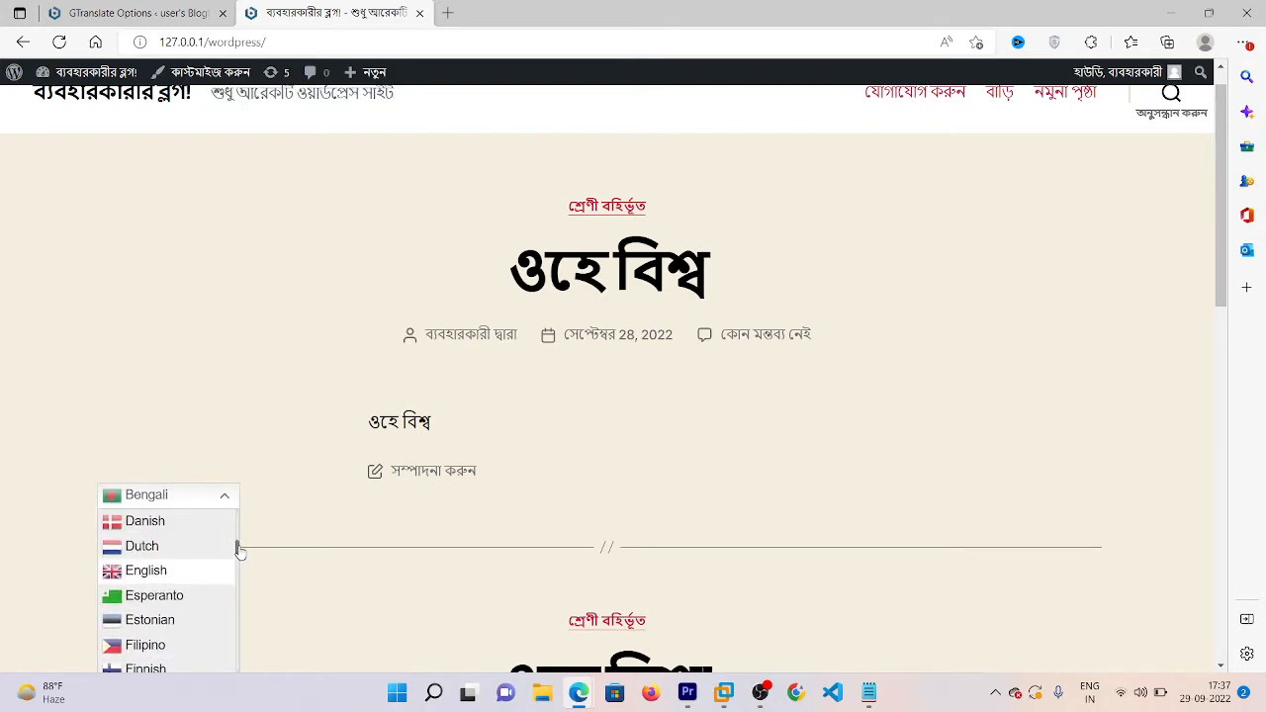
{"action": "left_click", "coordinate": [193, 577]}
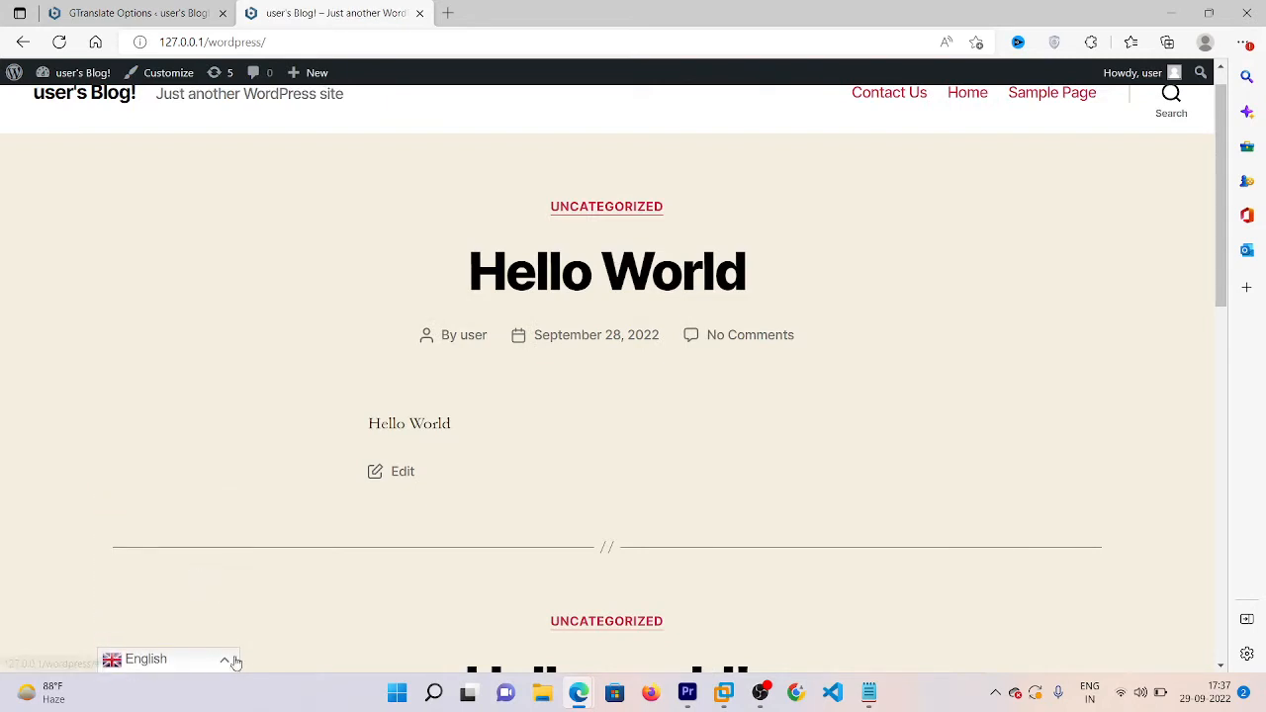
{"action": "left_click", "coordinate": [114, 13]}
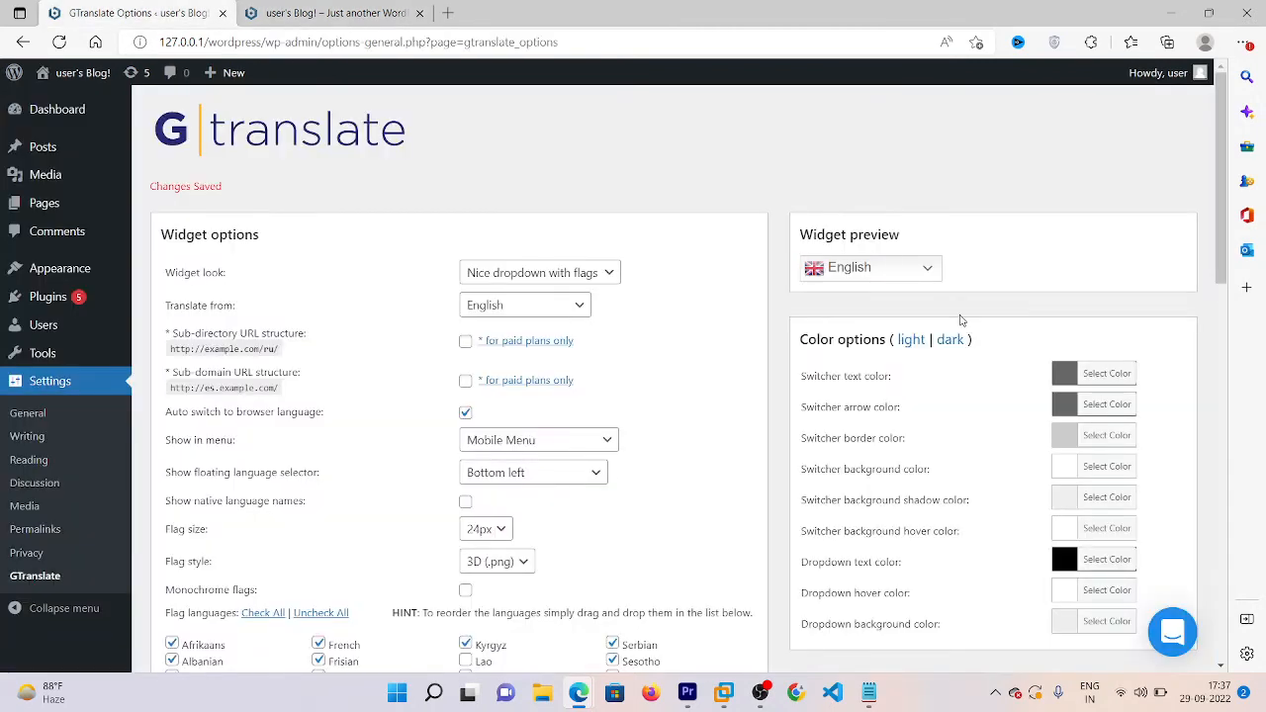
{"action": "left_click", "coordinate": [296, 9]}
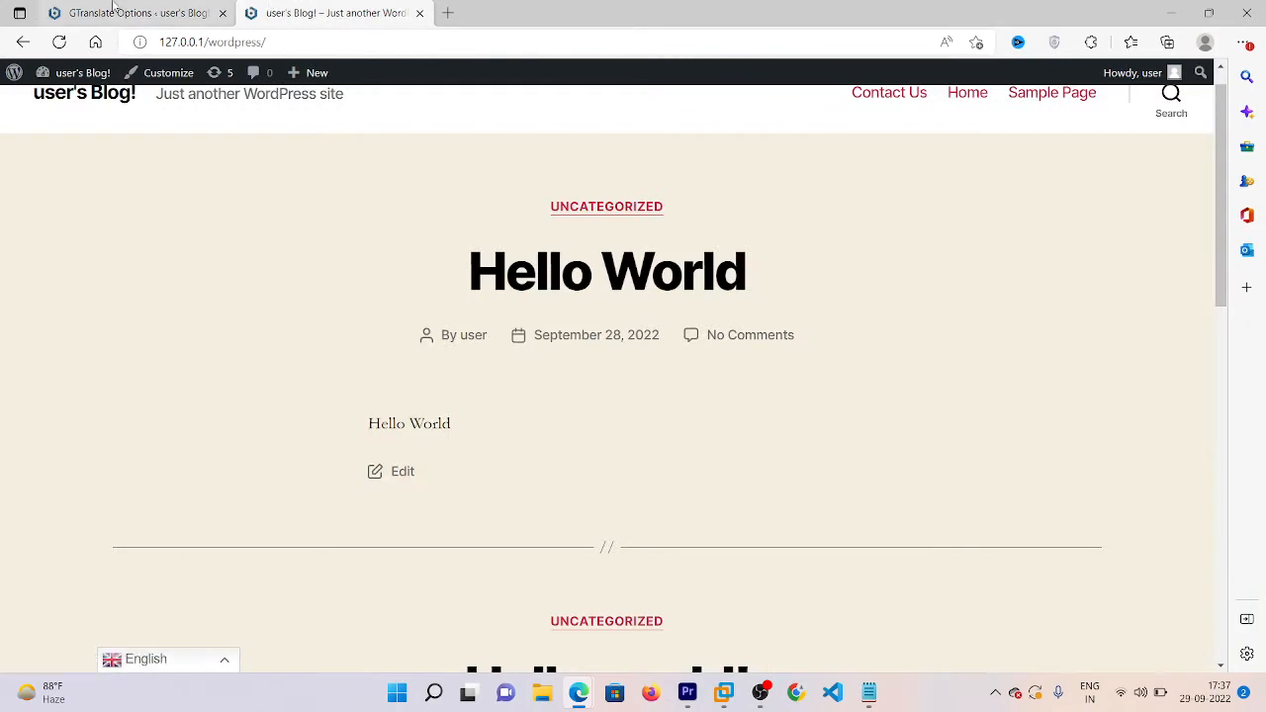
{"action": "left_click", "coordinate": [114, 7]}
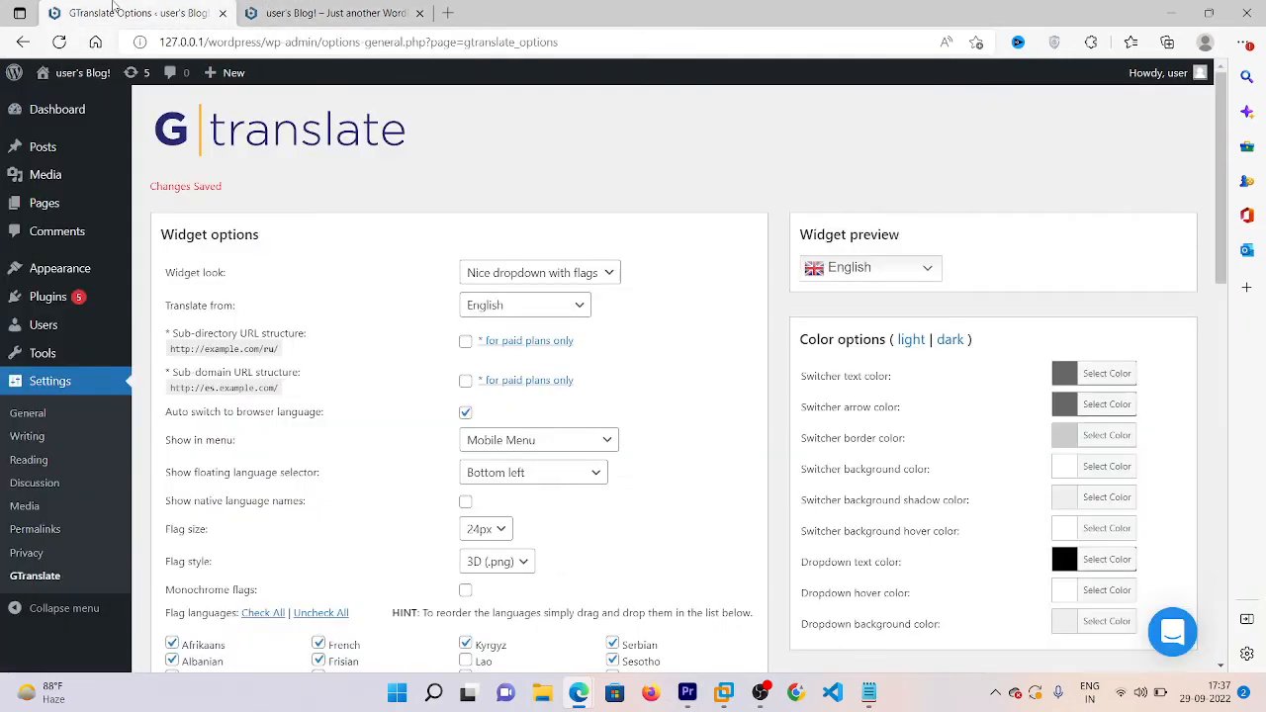
{"action": "left_click", "coordinate": [322, 10]}
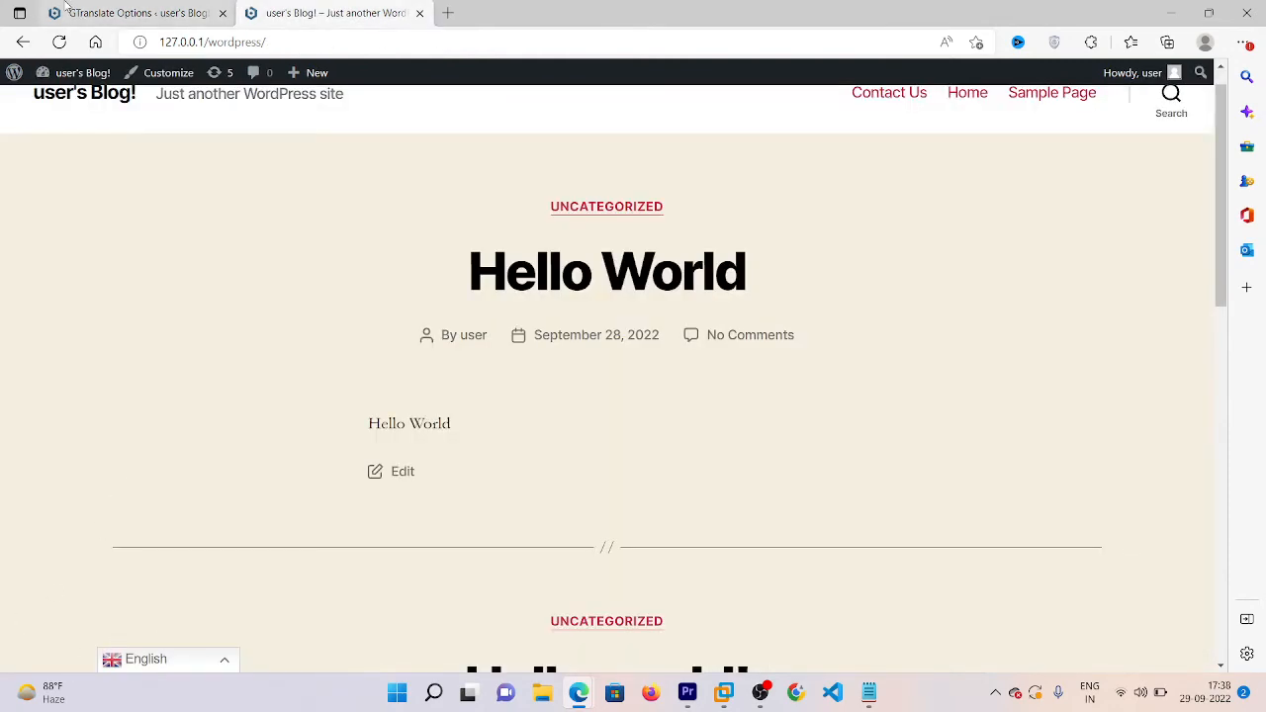
- Set both the switcher arrow color and the switcher text color to #ffffff in the GTranslate color options
{"action": "left_click", "coordinate": [67, 8]}
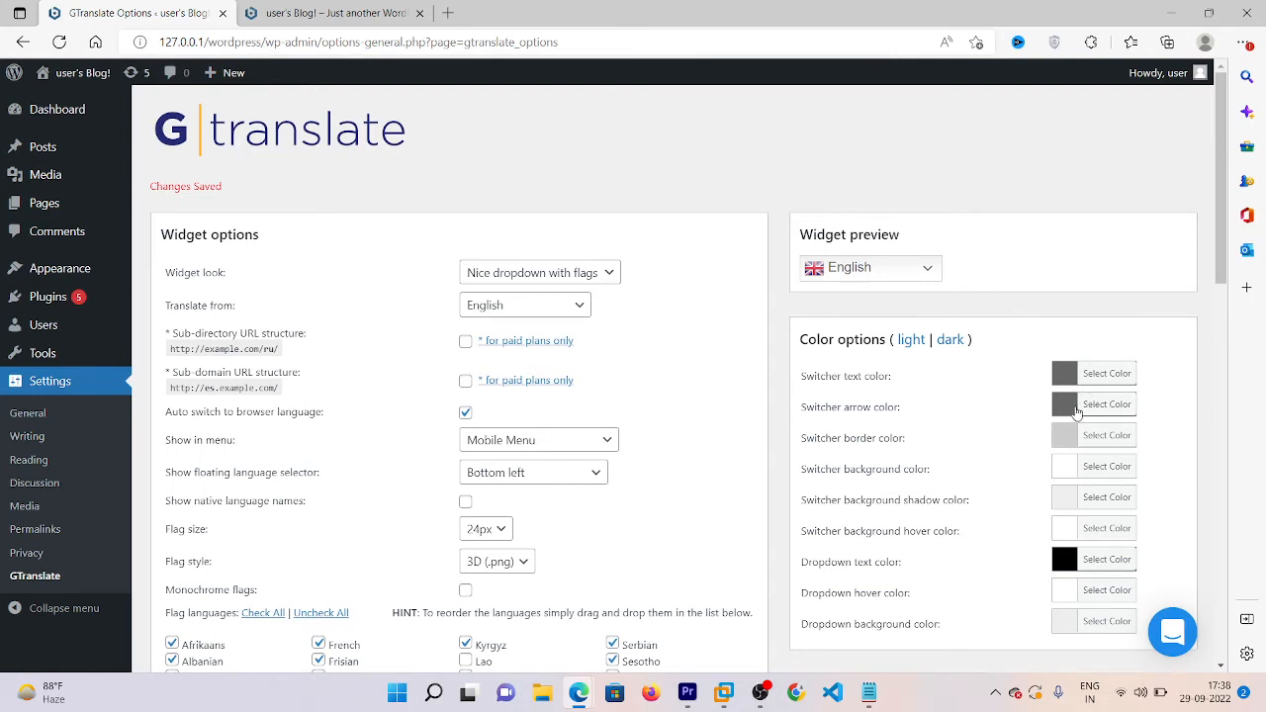
{"action": "left_click", "coordinate": [1077, 407]}
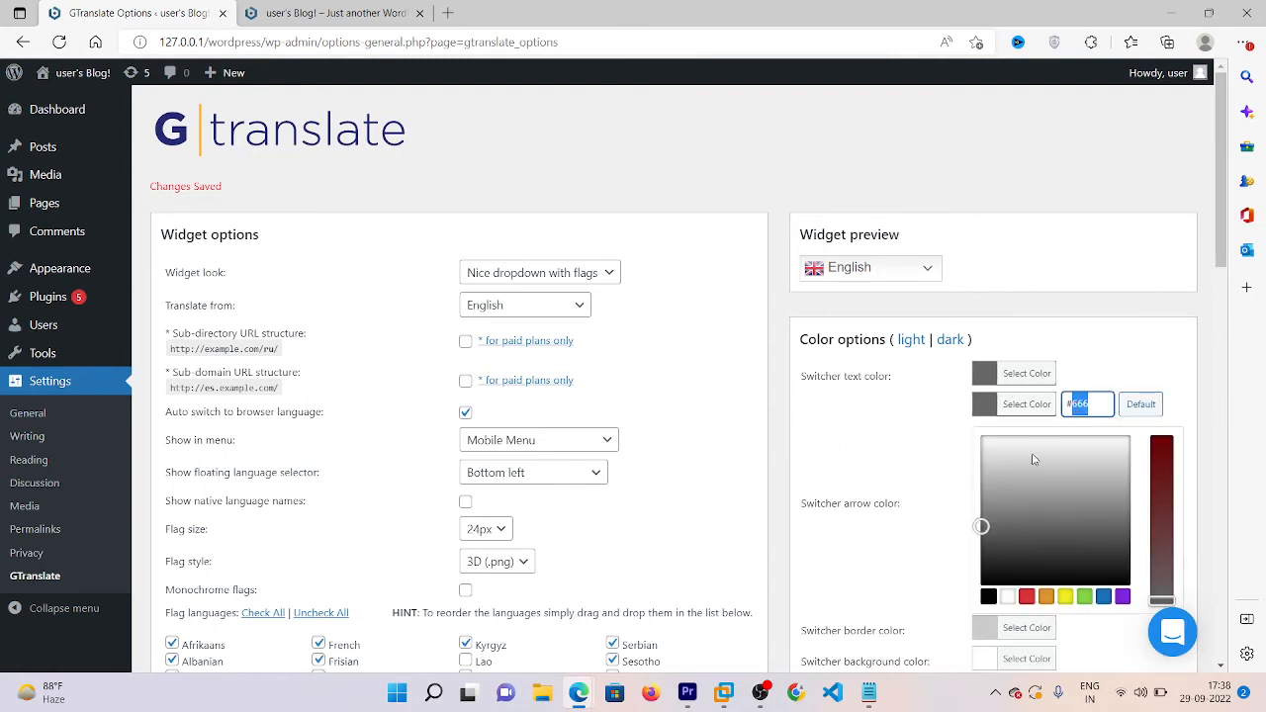
{"action": "left_click", "coordinate": [993, 504]}
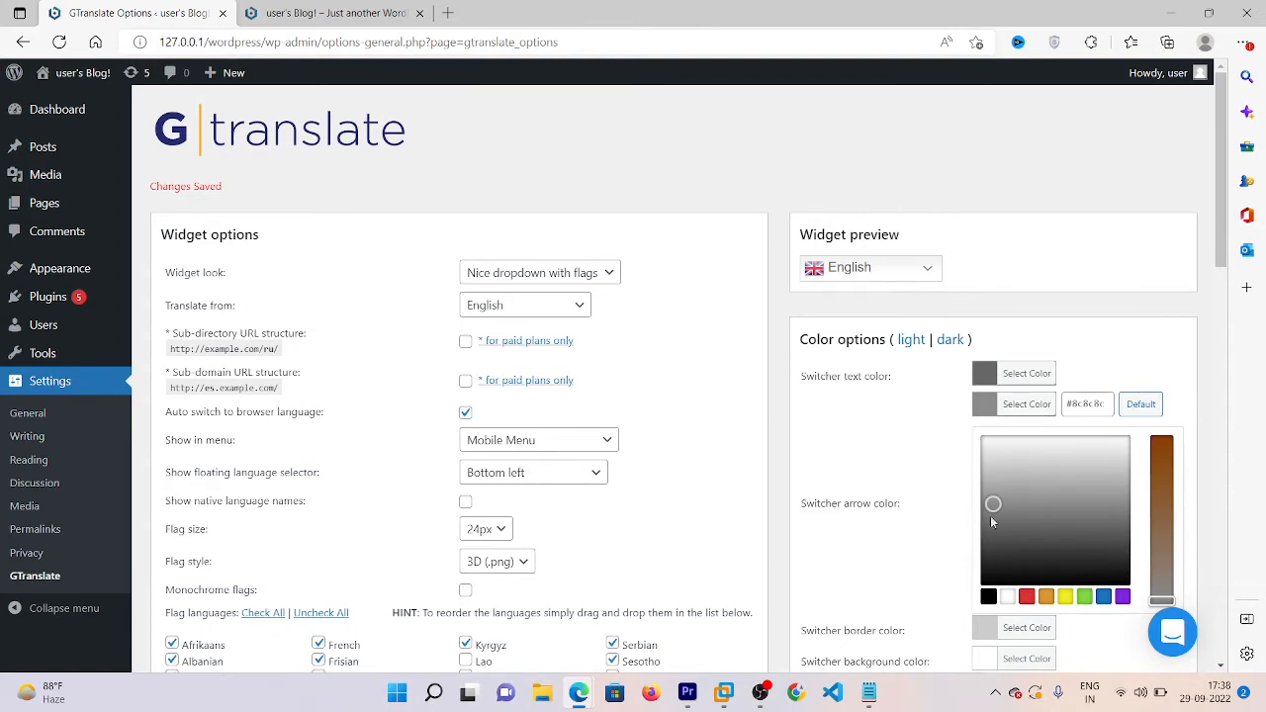
{"action": "left_click", "coordinate": [988, 444]}
{"action": "left_click_drag", "start_coordinate": [988, 445], "coordinate": [976, 436]}
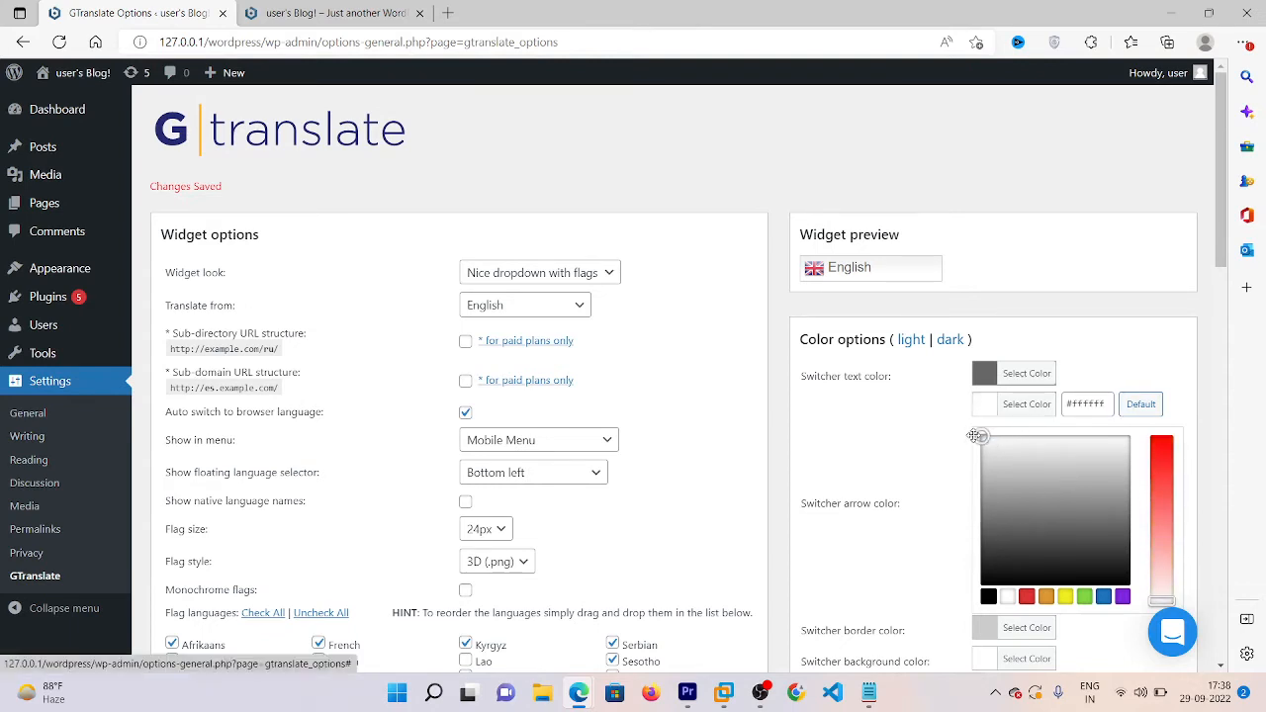
{"action": "left_click", "coordinate": [983, 377]}
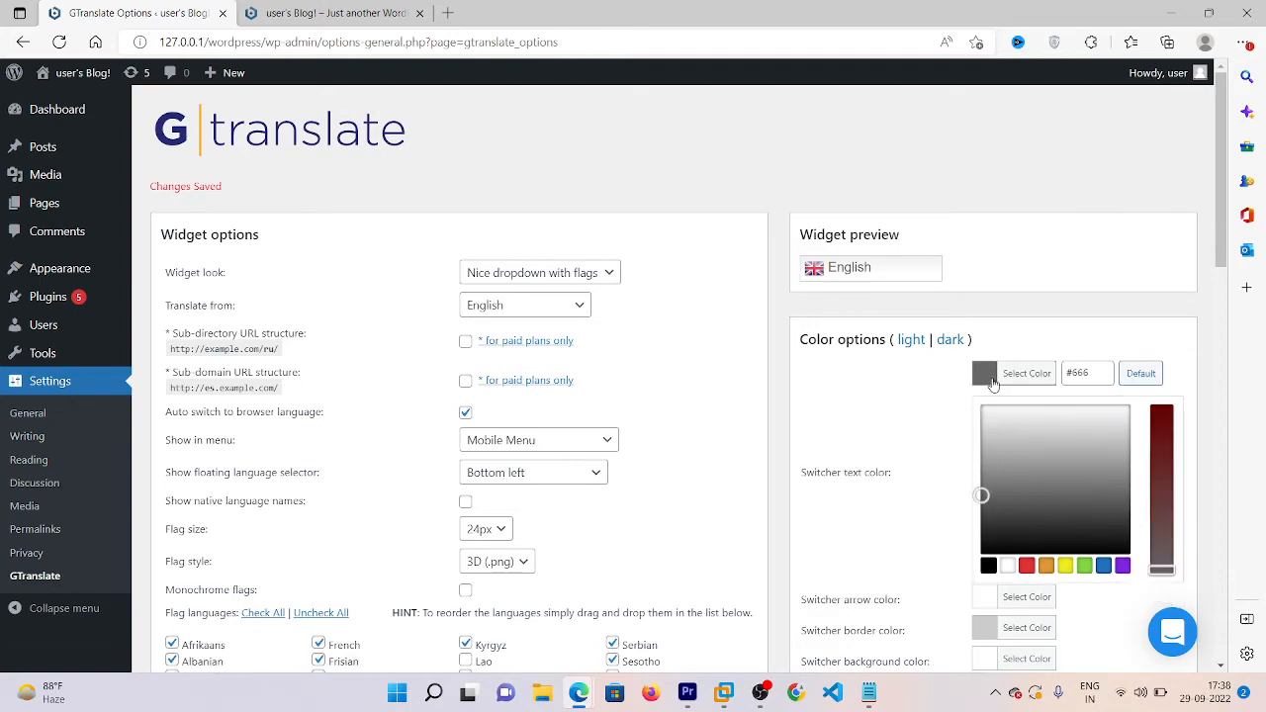
{"action": "left_click_drag", "start_coordinate": [975, 428], "coordinate": [975, 385]}
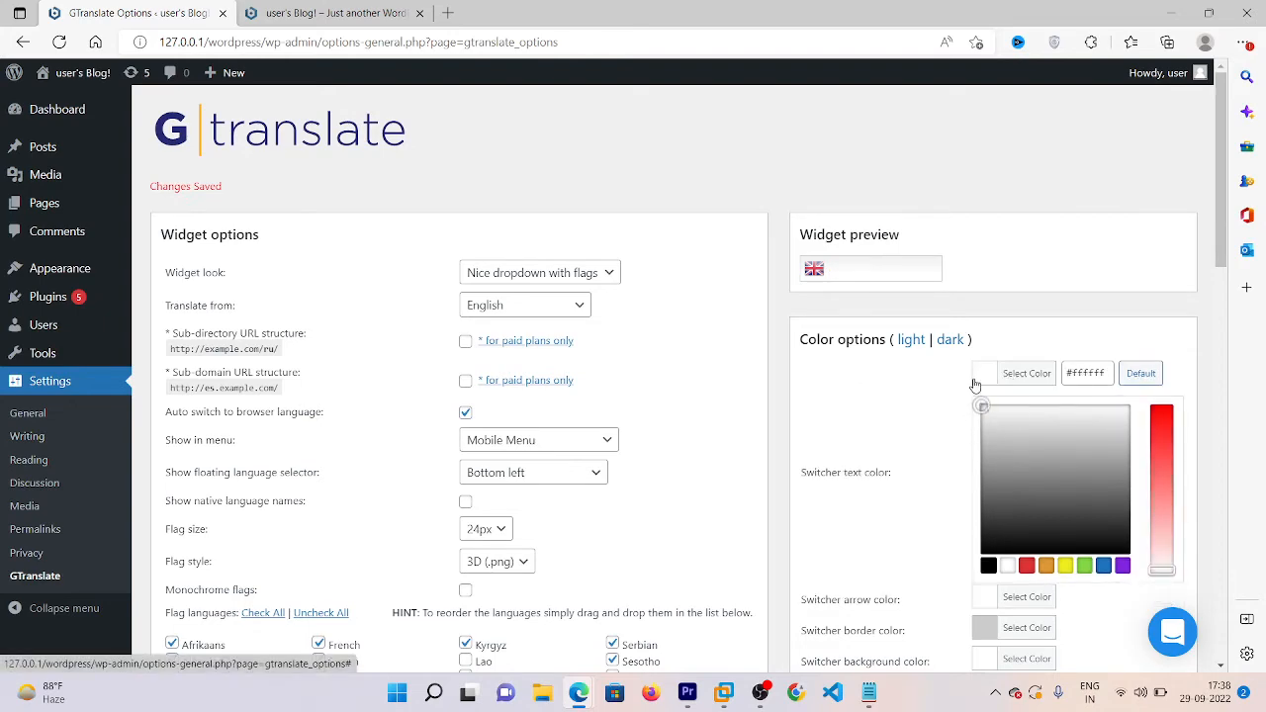
- Set both the switcher border color and the switcher background color to #0a0a0a
{"action": "left_click_drag", "start_coordinate": [1222, 190], "coordinate": [1227, 304]}
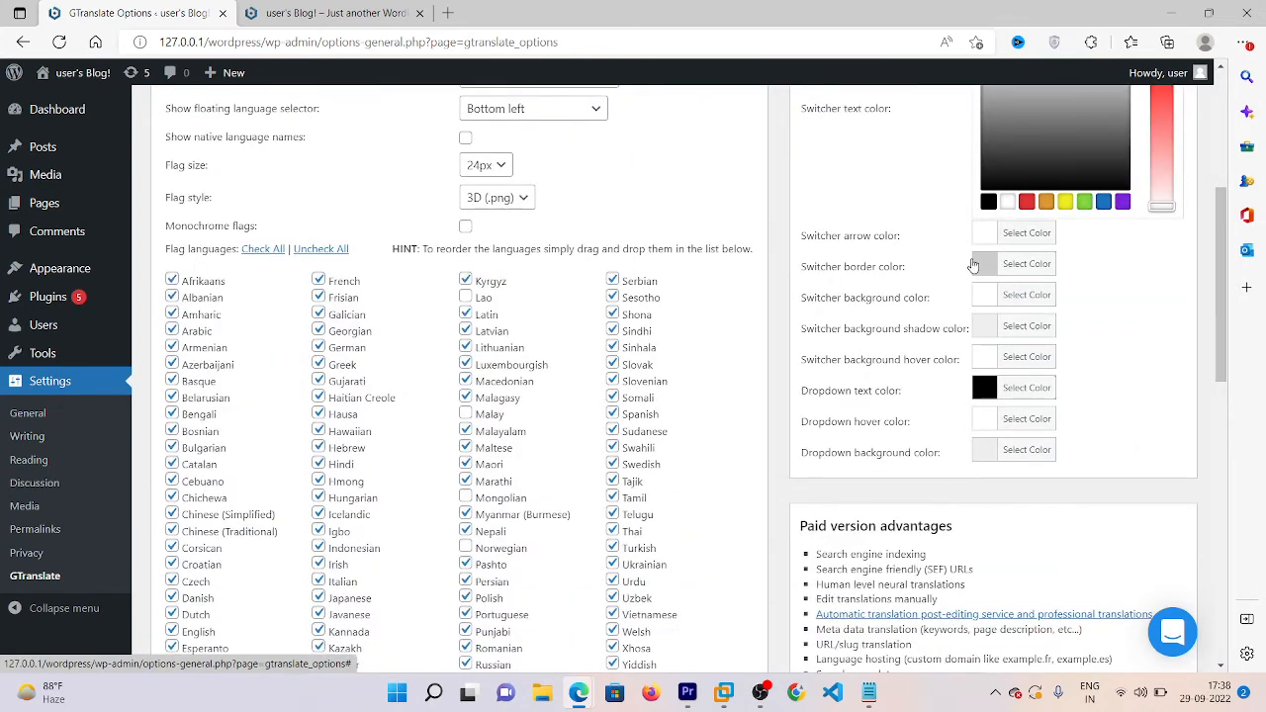
{"action": "left_click", "coordinate": [989, 268]}
{"action": "left_click_drag", "start_coordinate": [992, 218], "coordinate": [982, 292]}
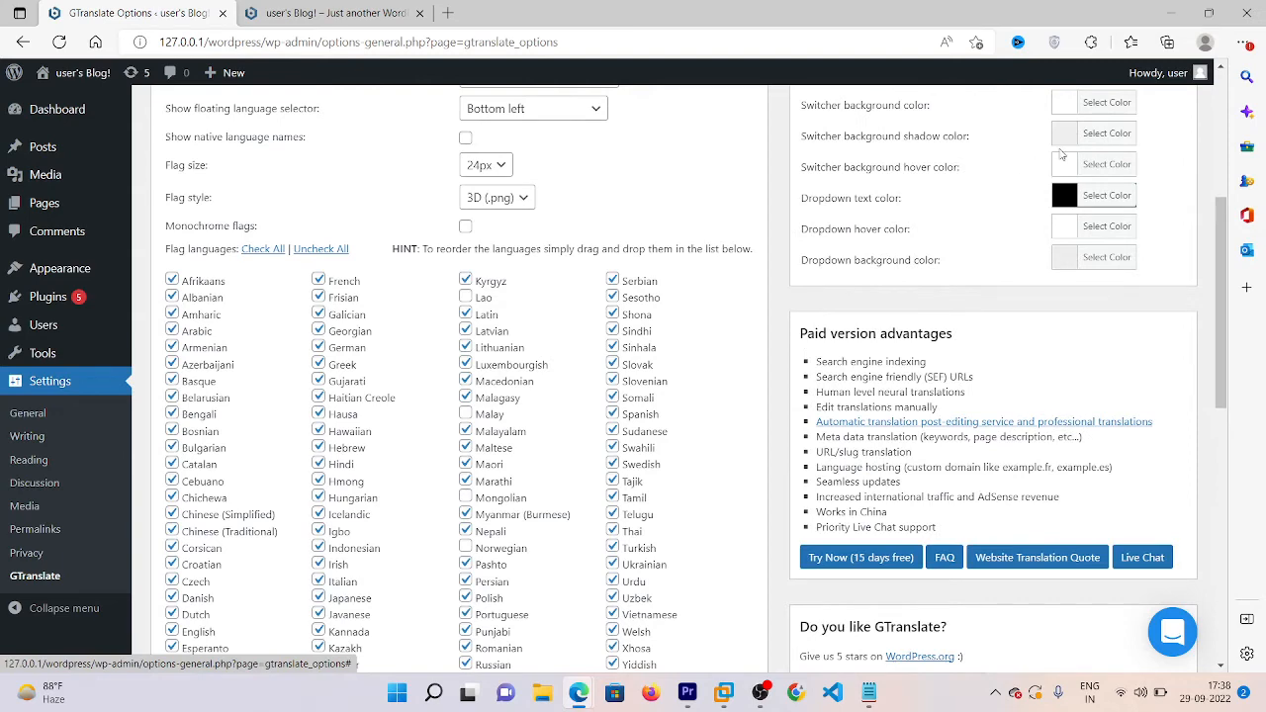
{"action": "left_click", "coordinate": [1065, 196]}
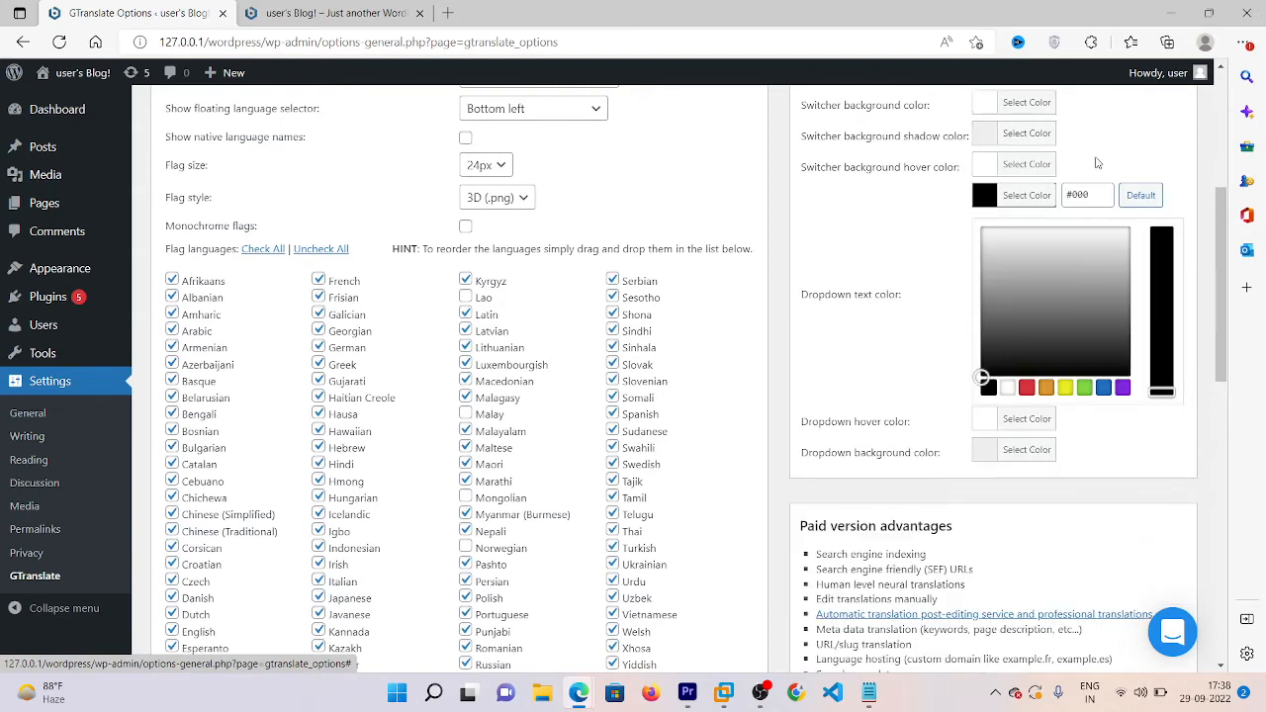
{"action": "left_click", "coordinate": [948, 224]}
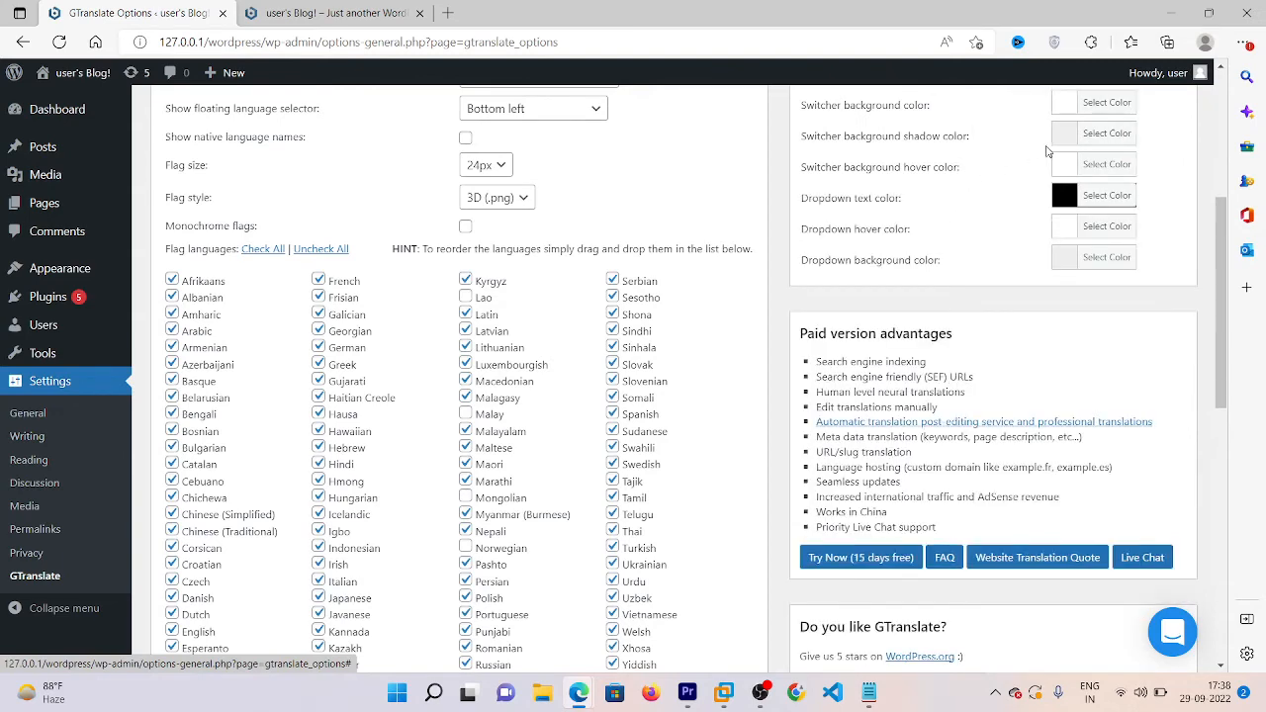
{"action": "left_click", "coordinate": [1068, 115]}
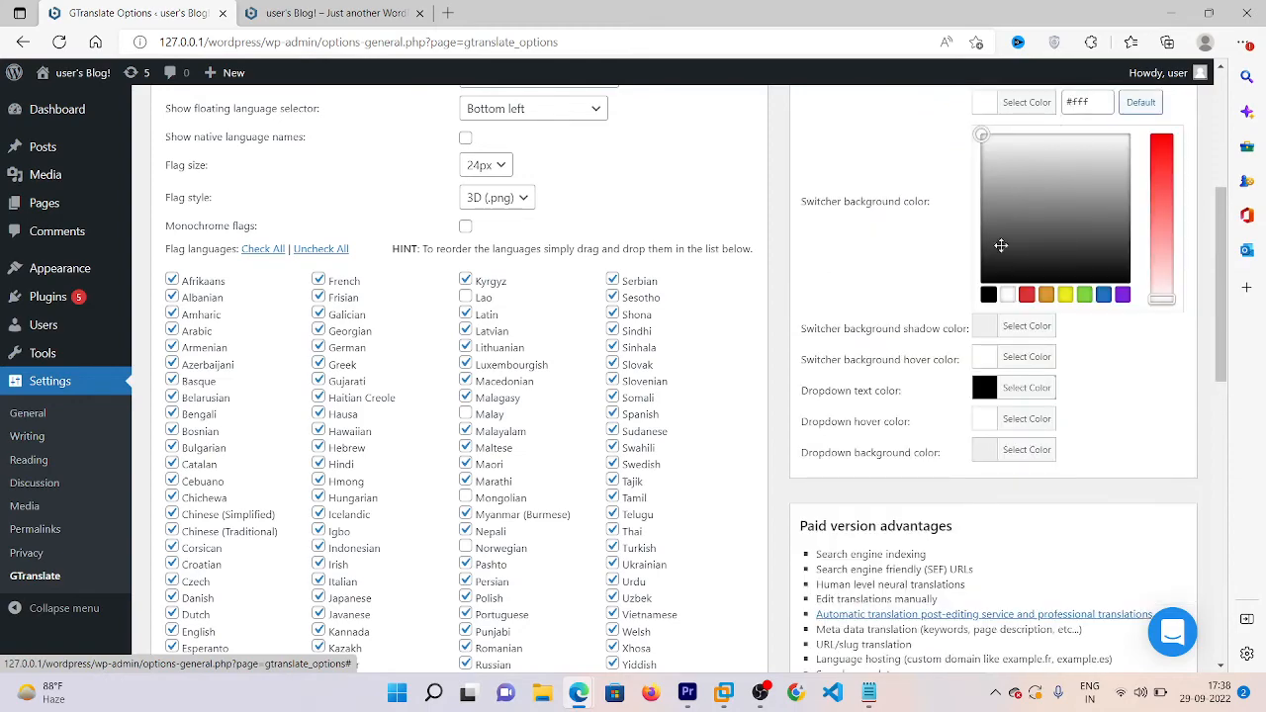
{"action": "left_click", "coordinate": [998, 247]}
{"action": "left_click", "coordinate": [975, 321]}
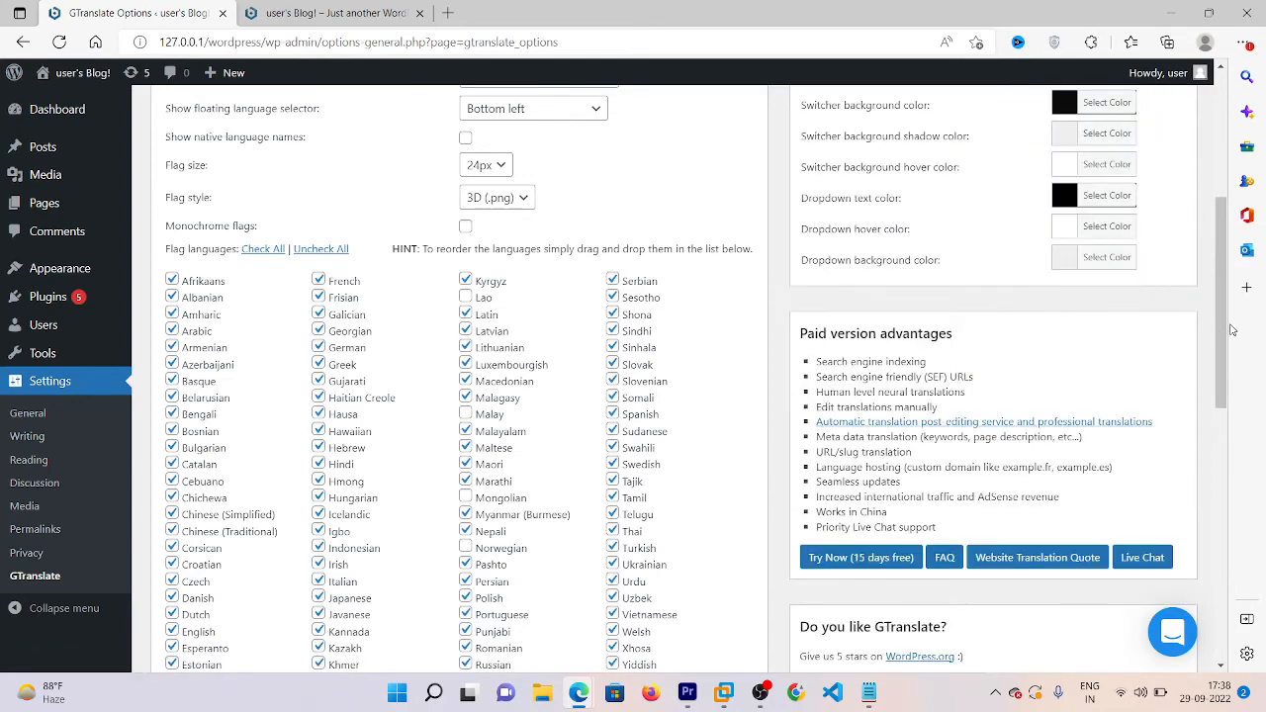
- Save the new GTranslate color options and reload the blog's front page to check the selector's appearance
{"action": "left_click_drag", "start_coordinate": [1216, 333], "coordinate": [1216, 579]}
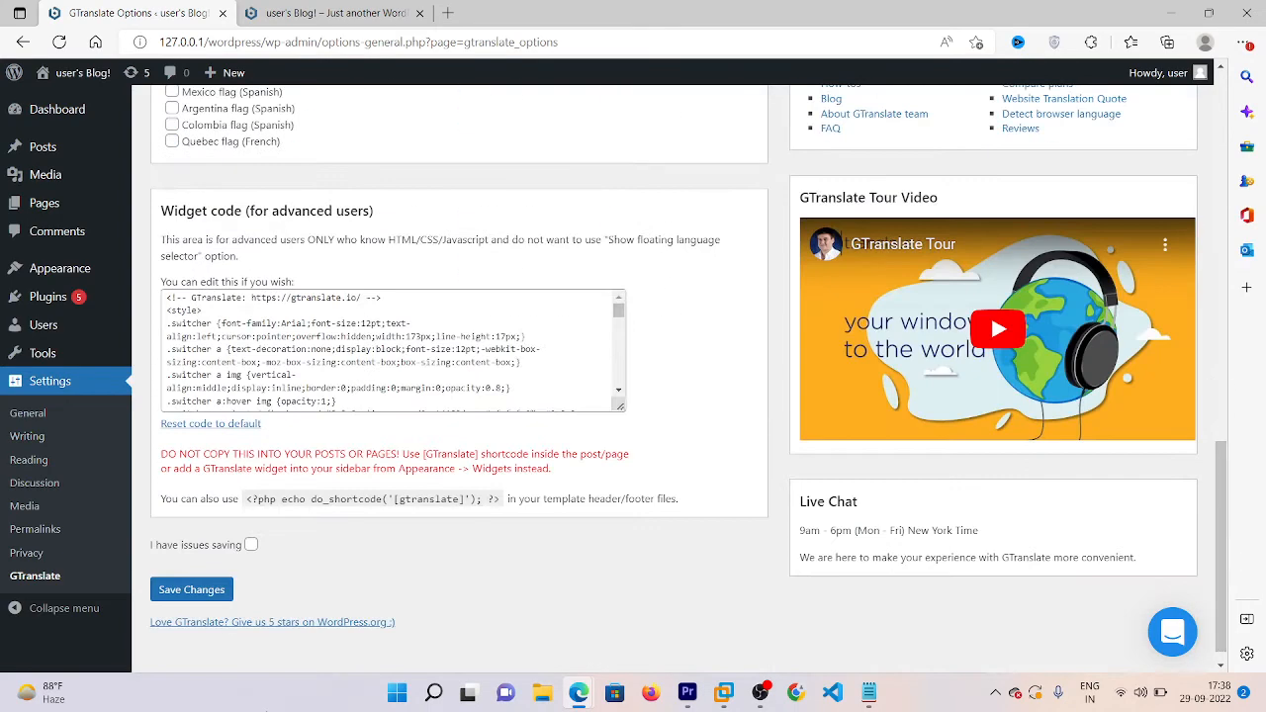
{"action": "left_click", "coordinate": [181, 590]}
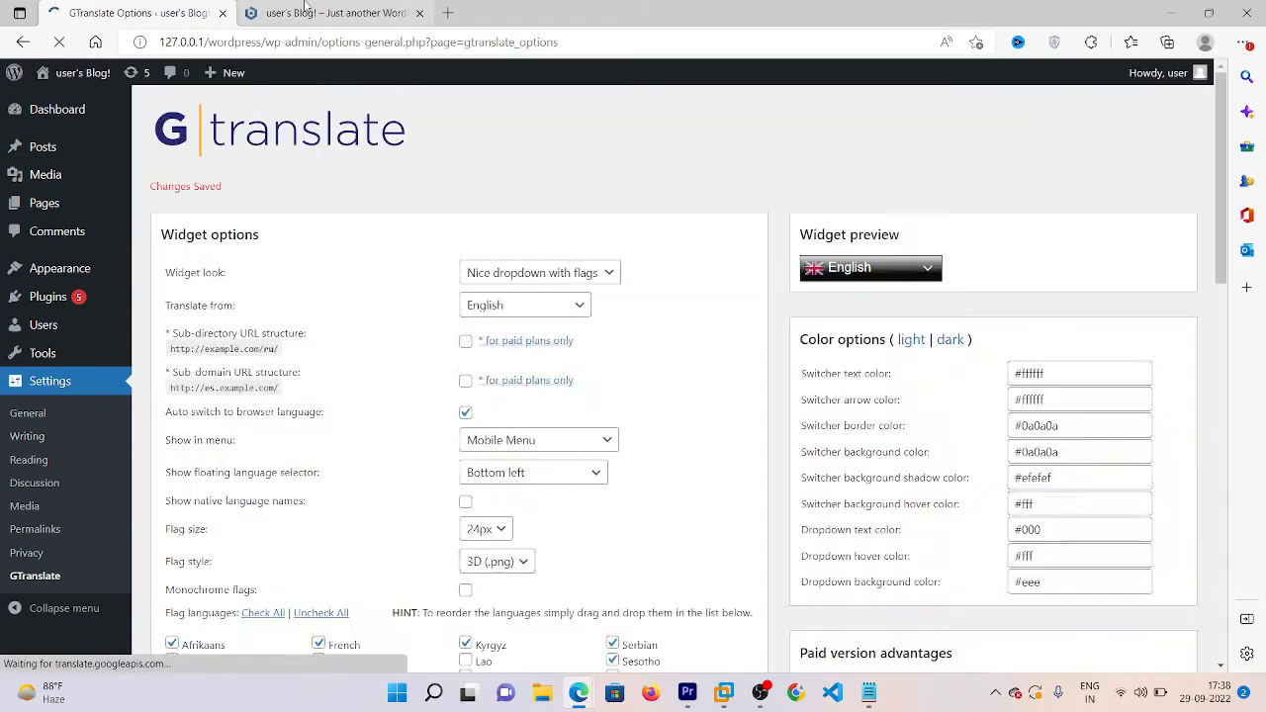
{"action": "left_click", "coordinate": [307, 10]}
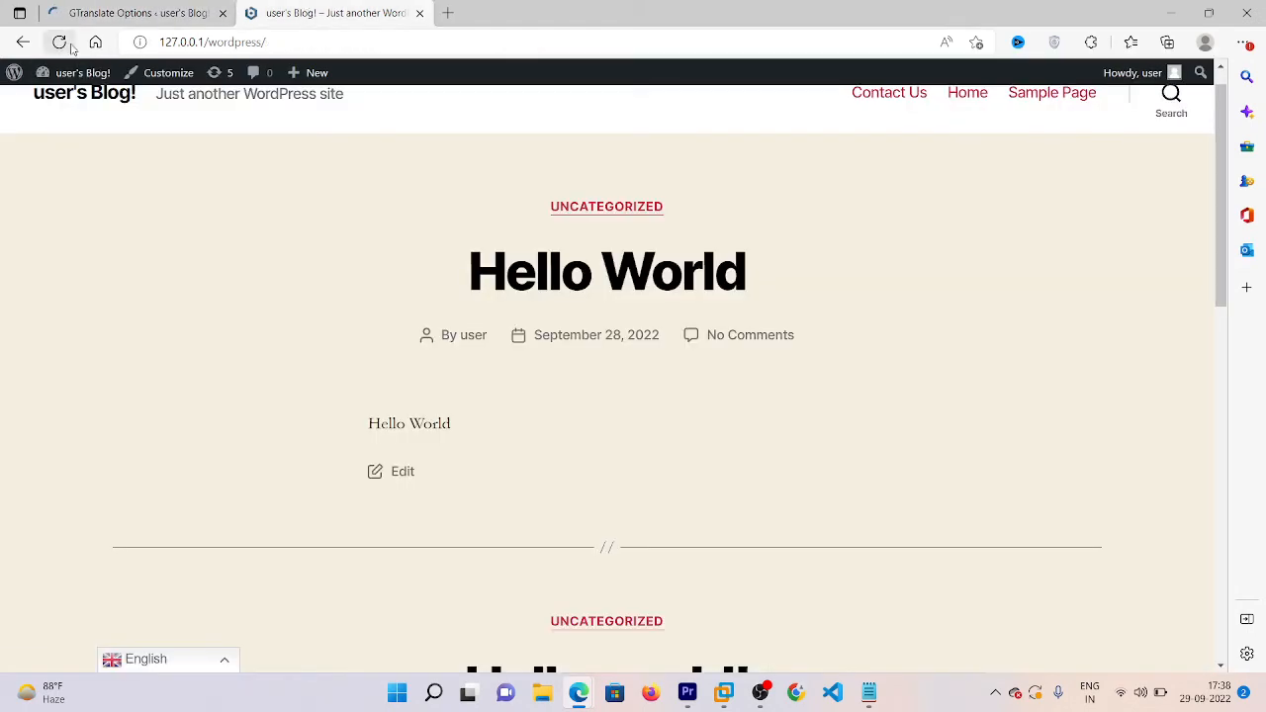
{"action": "left_click", "coordinate": [59, 41]}
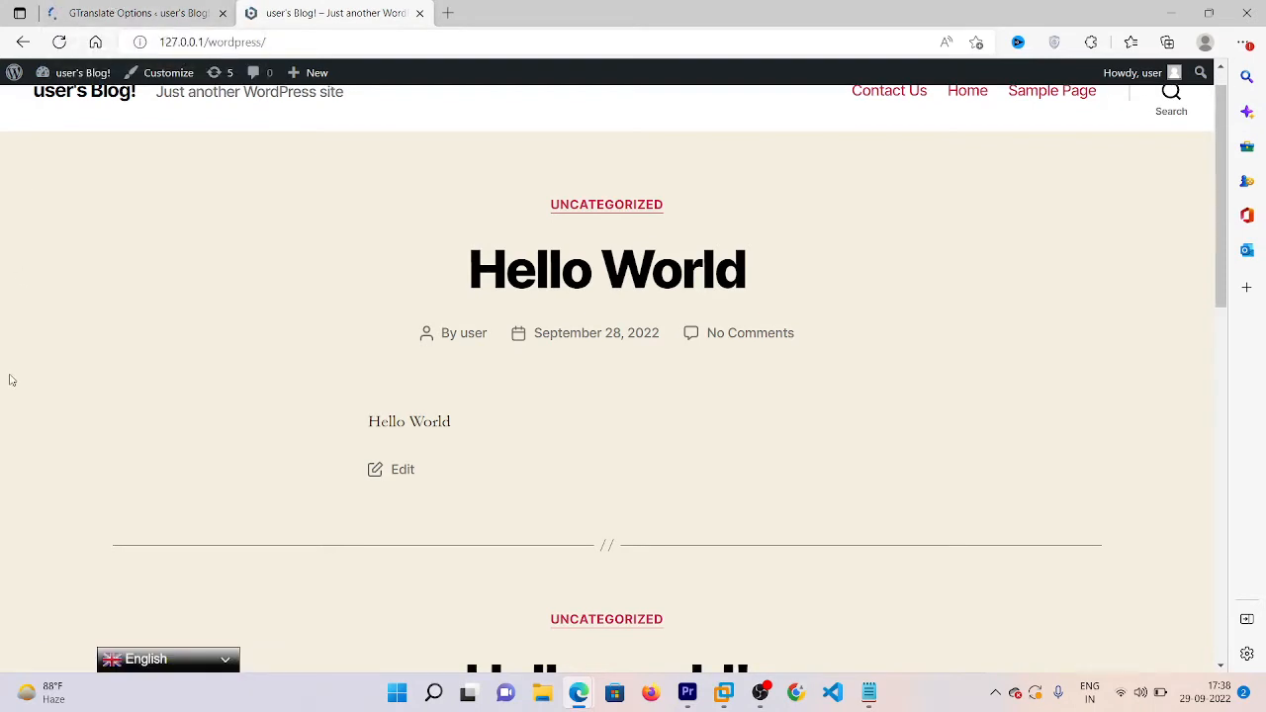
- Set the switcher background shadow color to #565656 in the GTranslate color options
{"action": "left_click", "coordinate": [108, 10]}
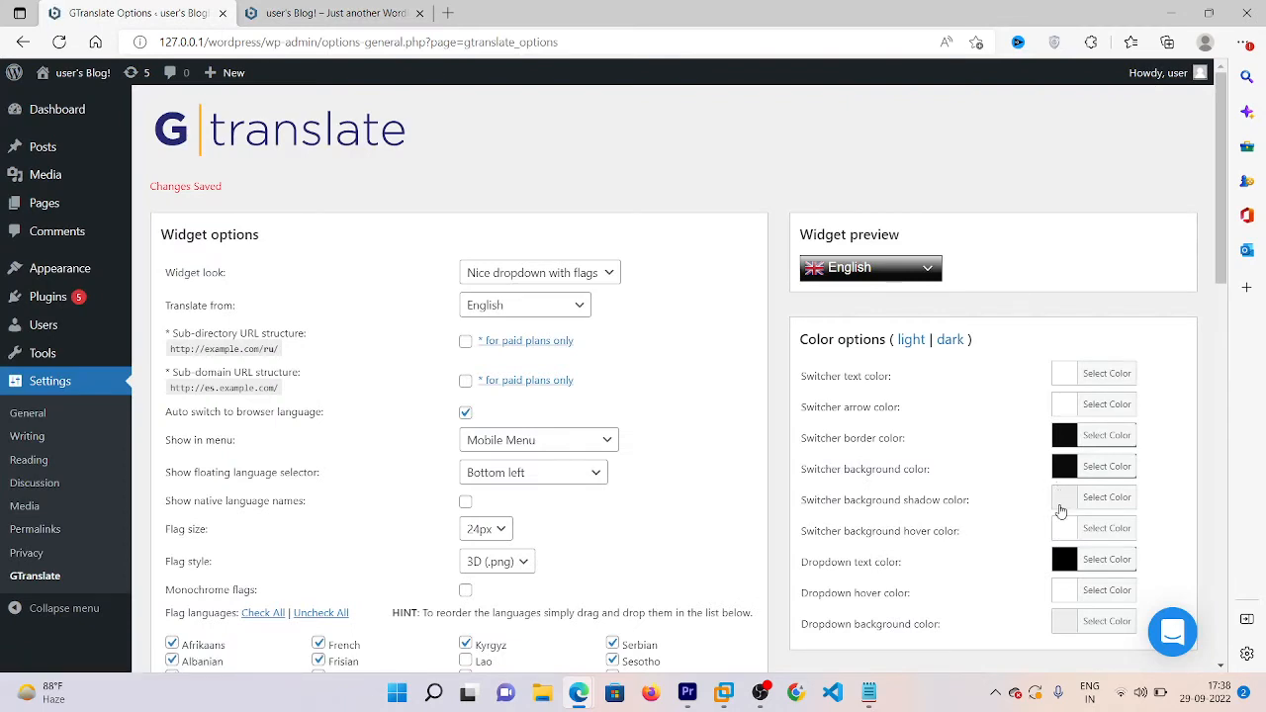
{"action": "left_click", "coordinate": [1060, 507]}
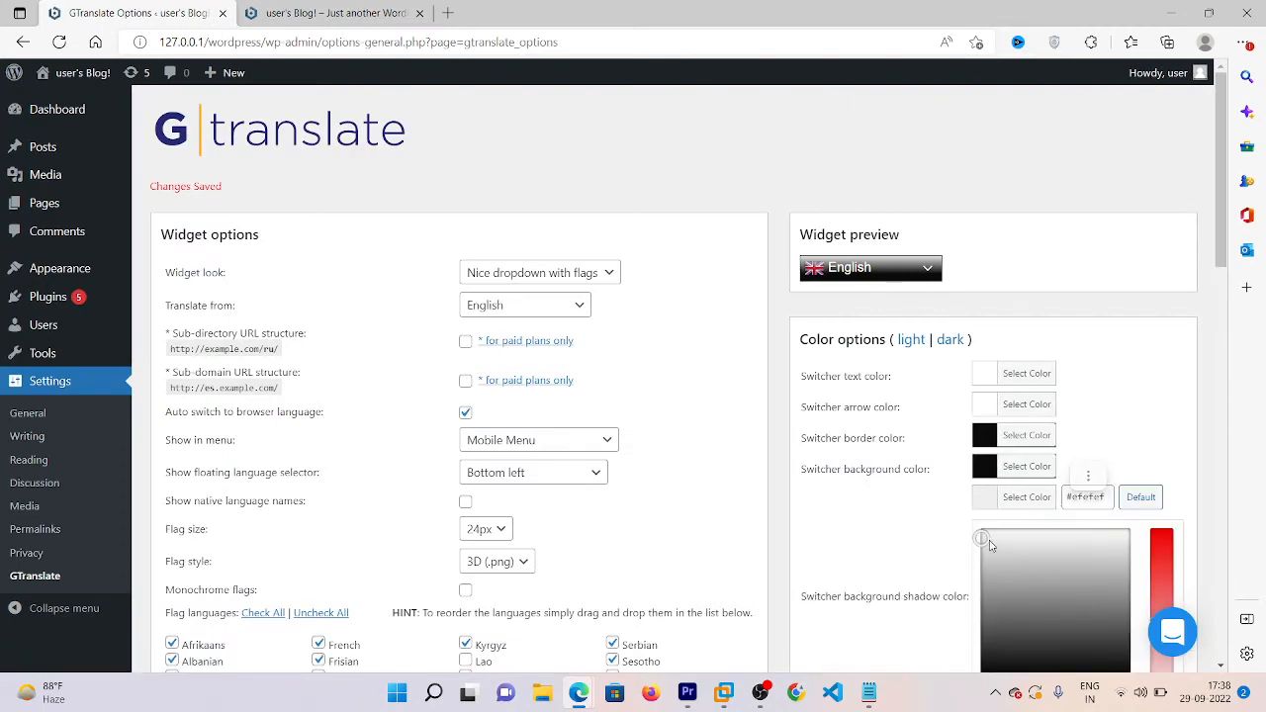
{"action": "mouse_move", "coordinate": [982, 540]}
{"action": "left_mouse_down"}
{"action": "mouse_move", "coordinate": [1007, 656]}
{"action": "mouse_move", "coordinate": [1000, 497]}
{"action": "mouse_move", "coordinate": [985, 529]}
{"action": "left_mouse_up"}
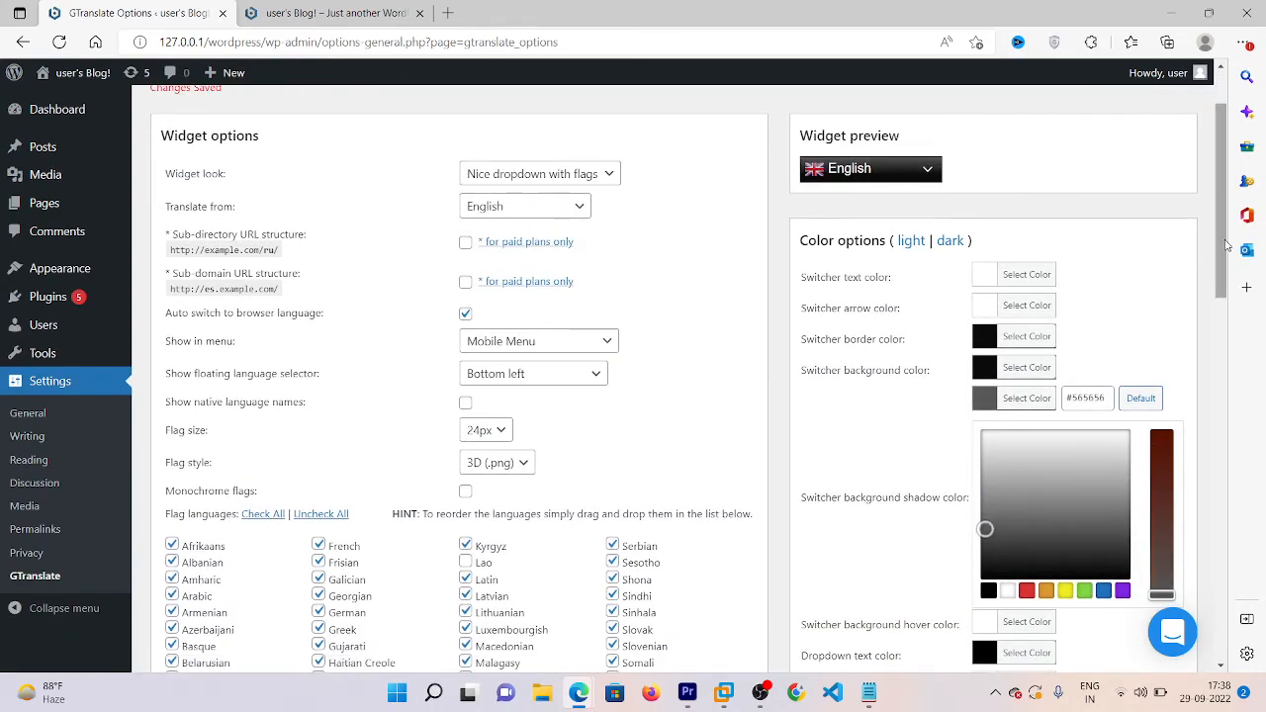
- Set the dropdown background color to #7f371d in the GTranslate color options
{"action": "left_click_drag", "start_coordinate": [1225, 245], "coordinate": [1212, 411]}
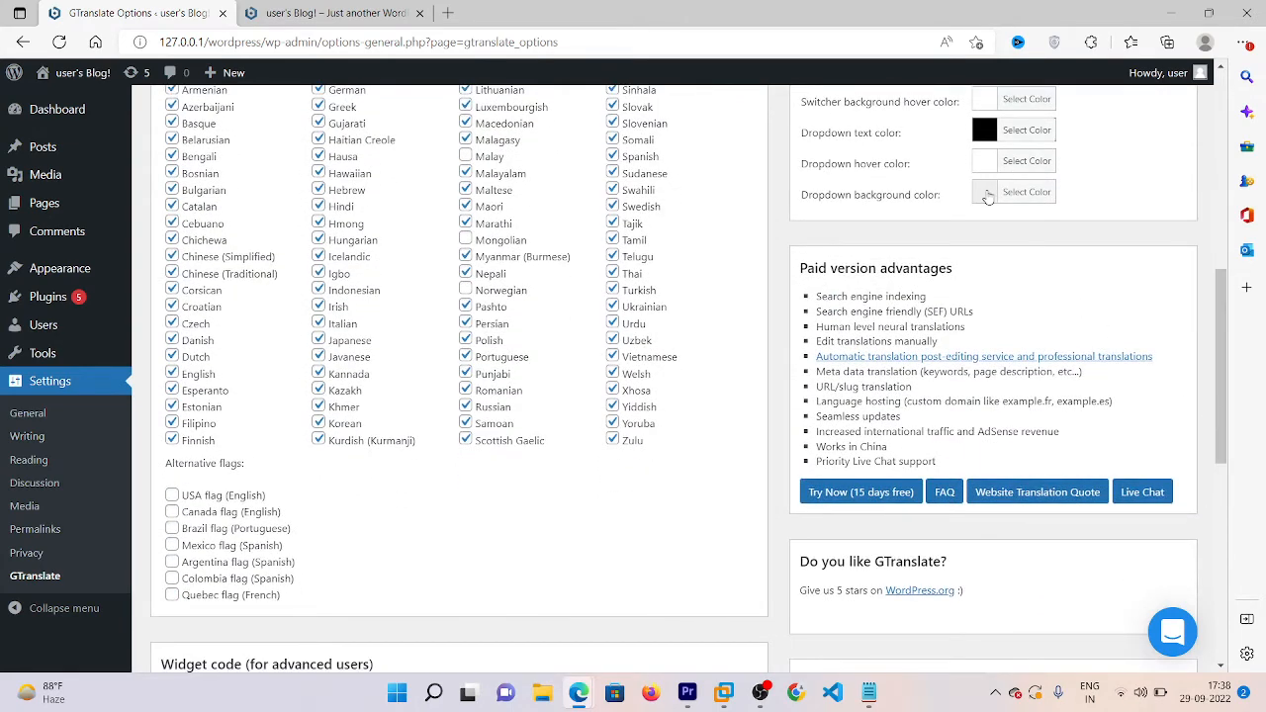
{"action": "left_click", "coordinate": [987, 195]}
{"action": "left_click", "coordinate": [994, 100]}
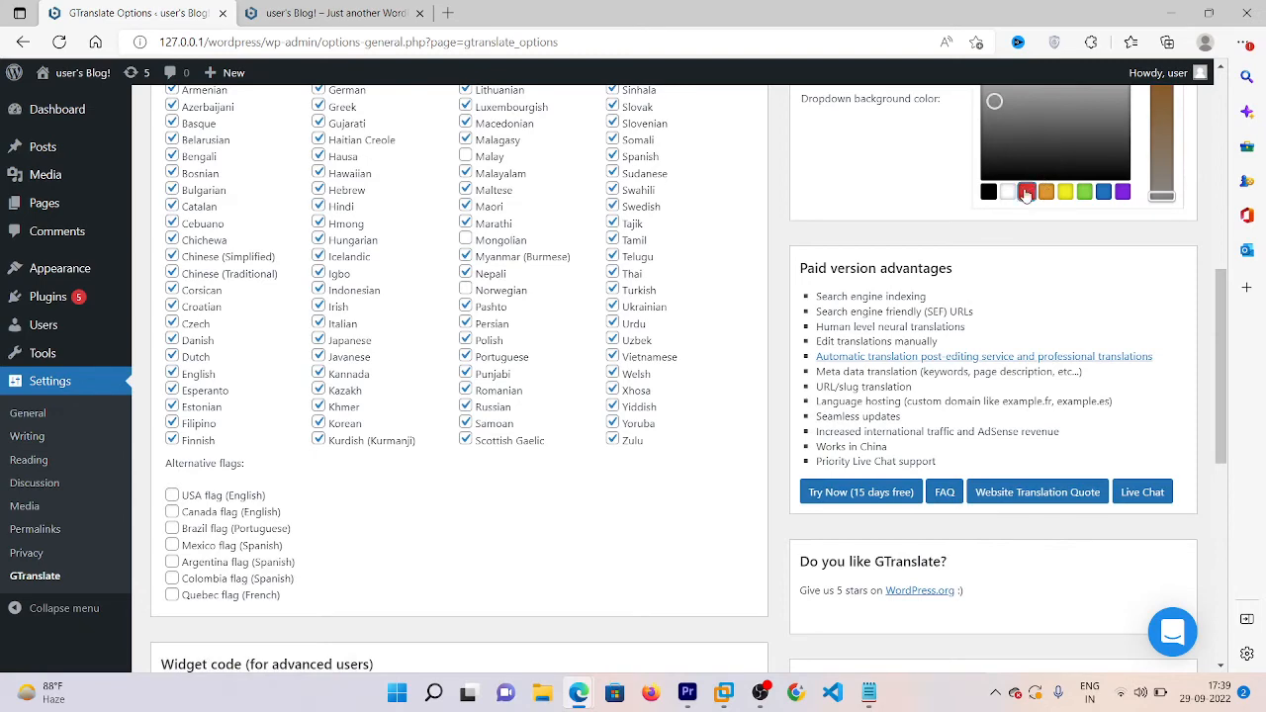
{"action": "left_click", "coordinate": [1027, 191]}
{"action": "left_click", "coordinate": [991, 107]}
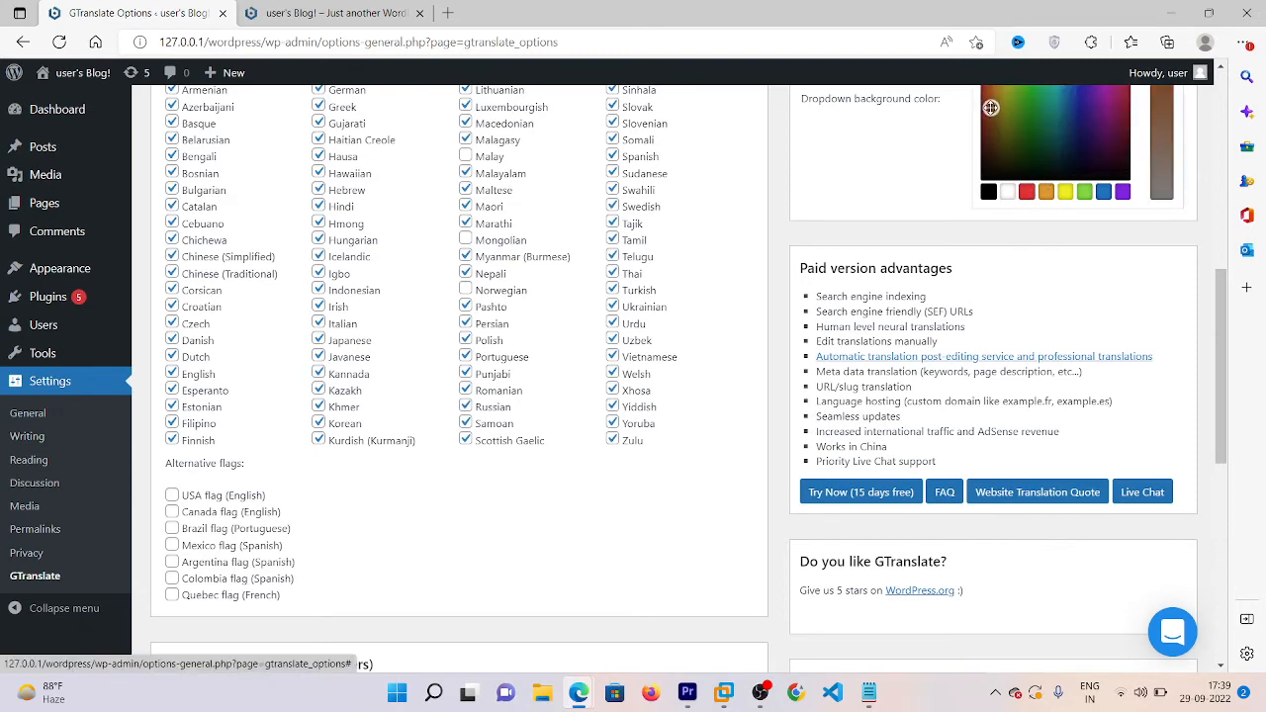
- Save the GTranslate options, reload the blog's front page and expand the language switcher to check its list colors
{"action": "left_click_drag", "start_coordinate": [1213, 324], "coordinate": [1211, 446]}
{"action": "scroll", "coordinate": [693, 450], "scroll_direction": "down", "scroll_amount": 3}
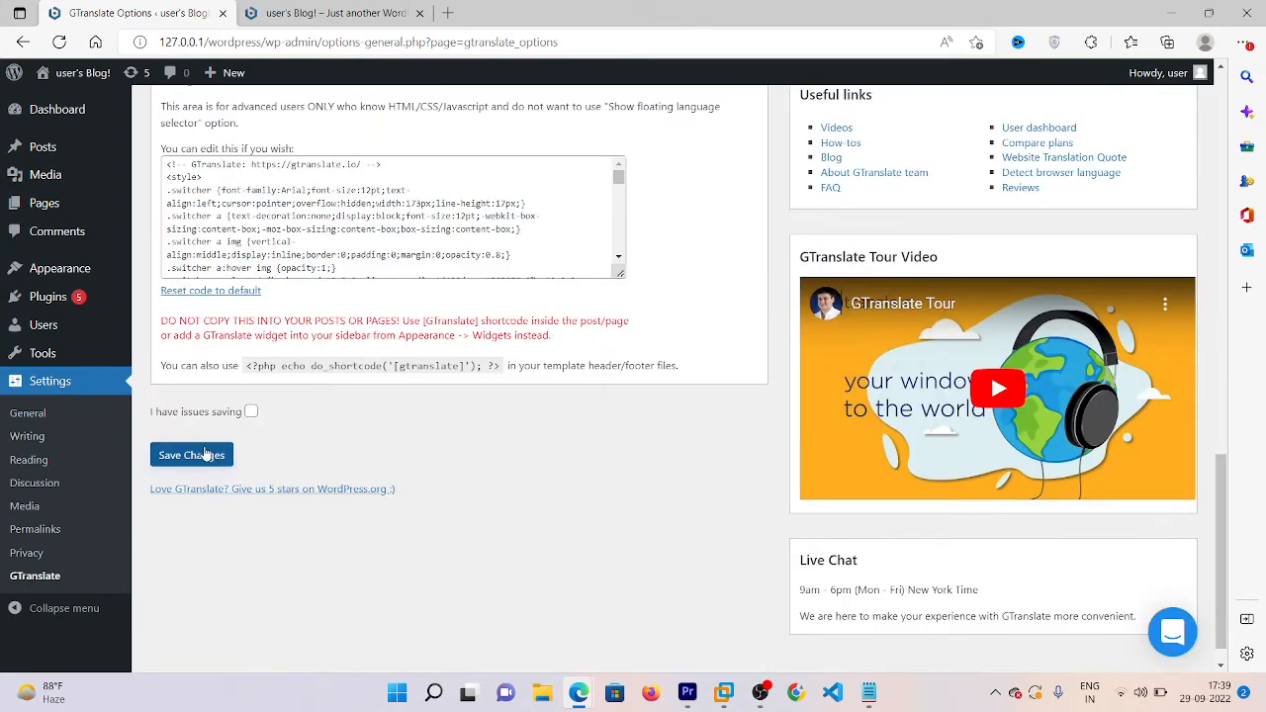
{"action": "left_click", "coordinate": [206, 454]}
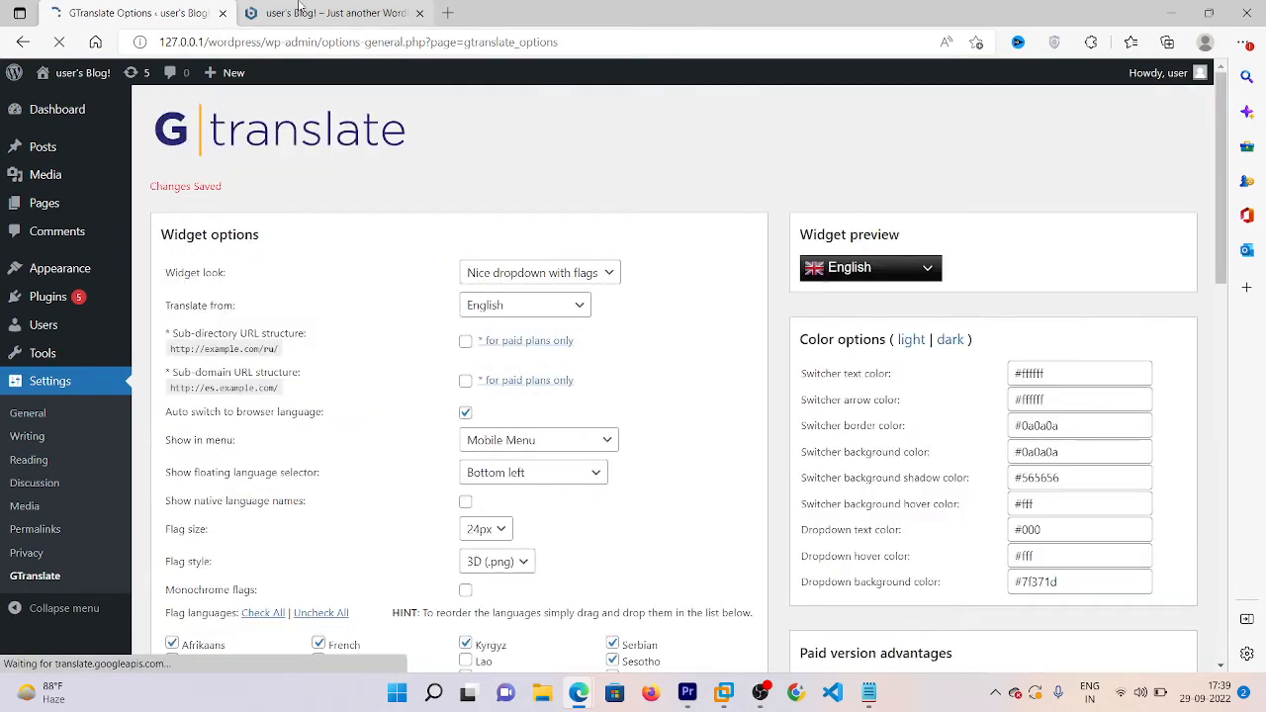
{"action": "left_click", "coordinate": [300, 9]}
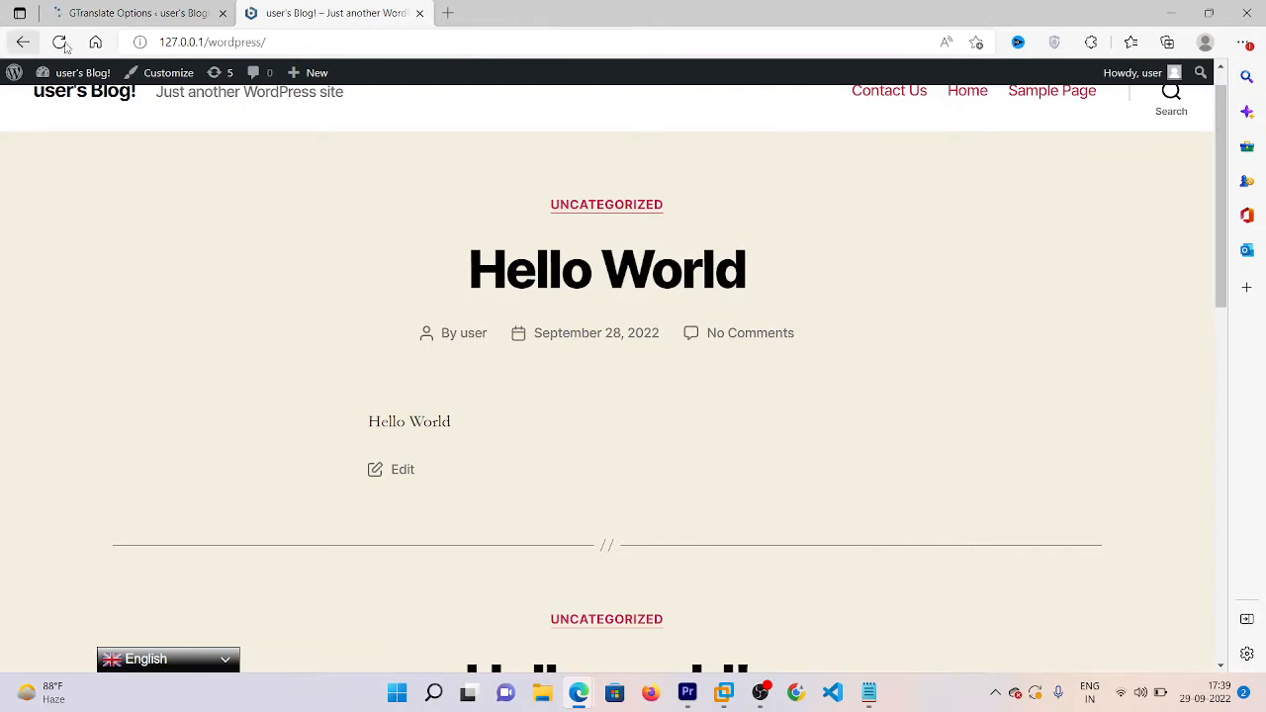
{"action": "left_click", "coordinate": [65, 45]}
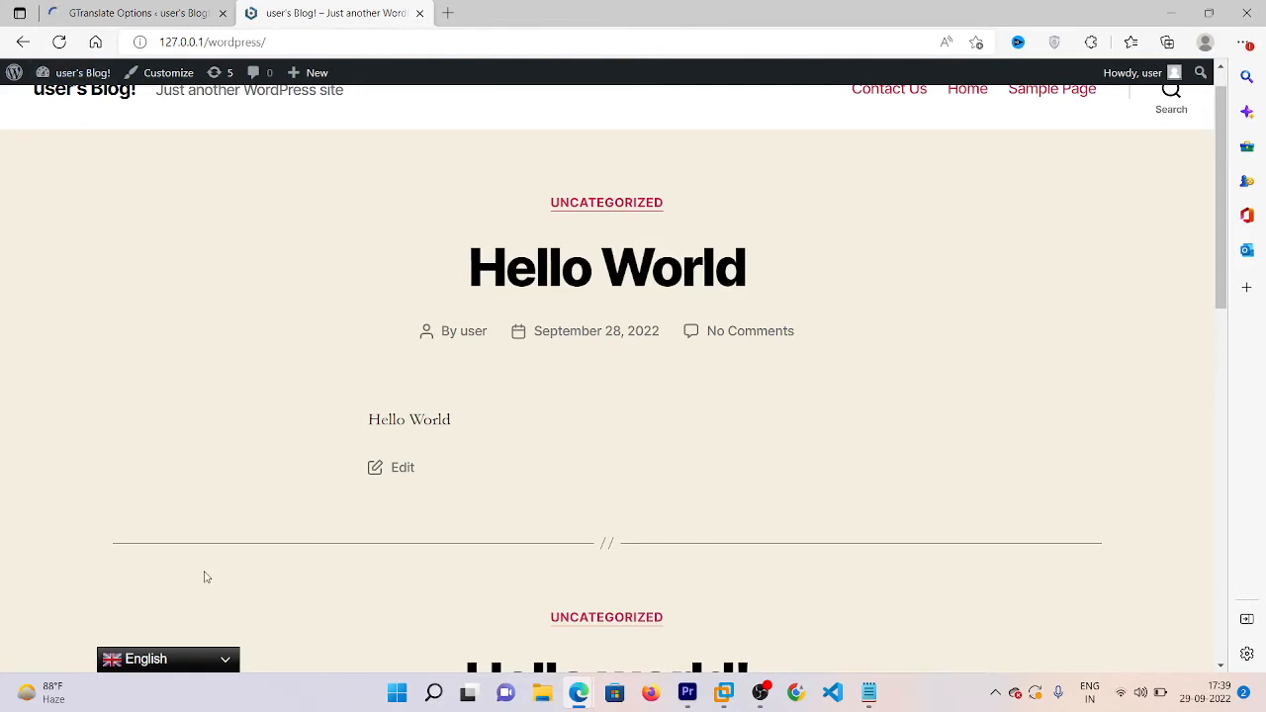
{"action": "left_click", "coordinate": [190, 668]}
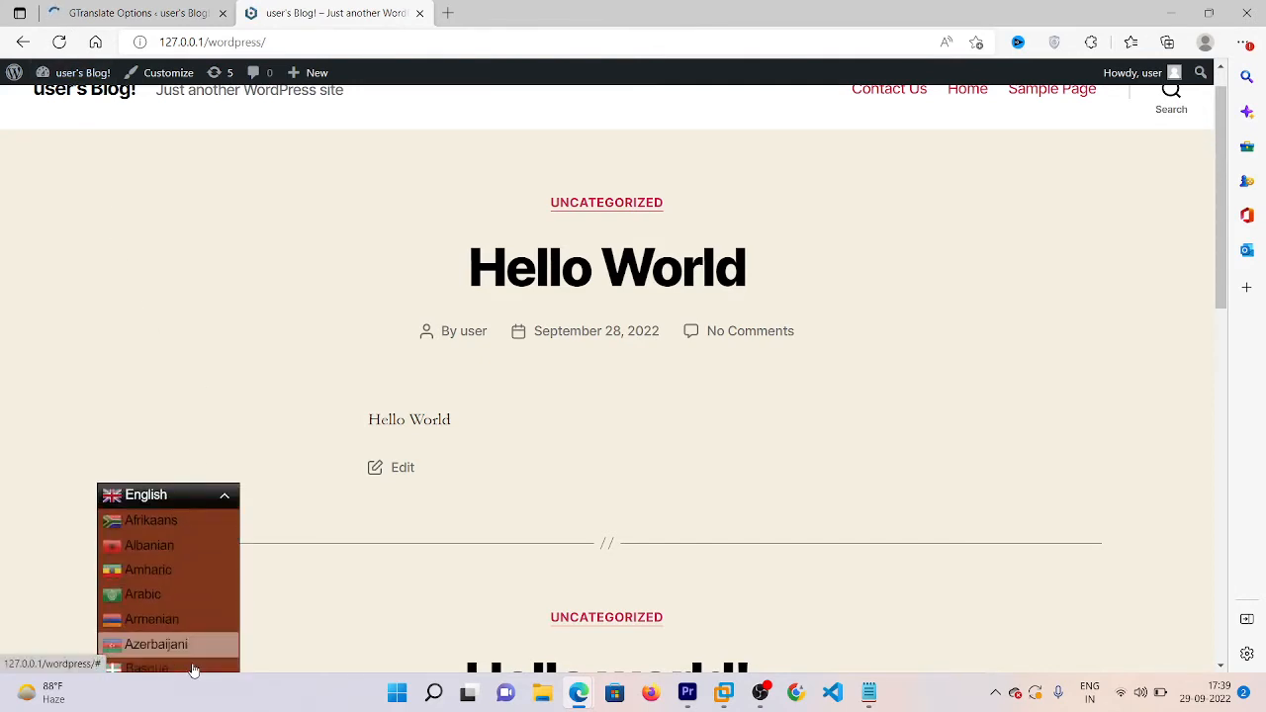
- Set the switcher background hover color to #0a0a0a in the GTranslate color options
{"action": "left_click", "coordinate": [126, 12]}
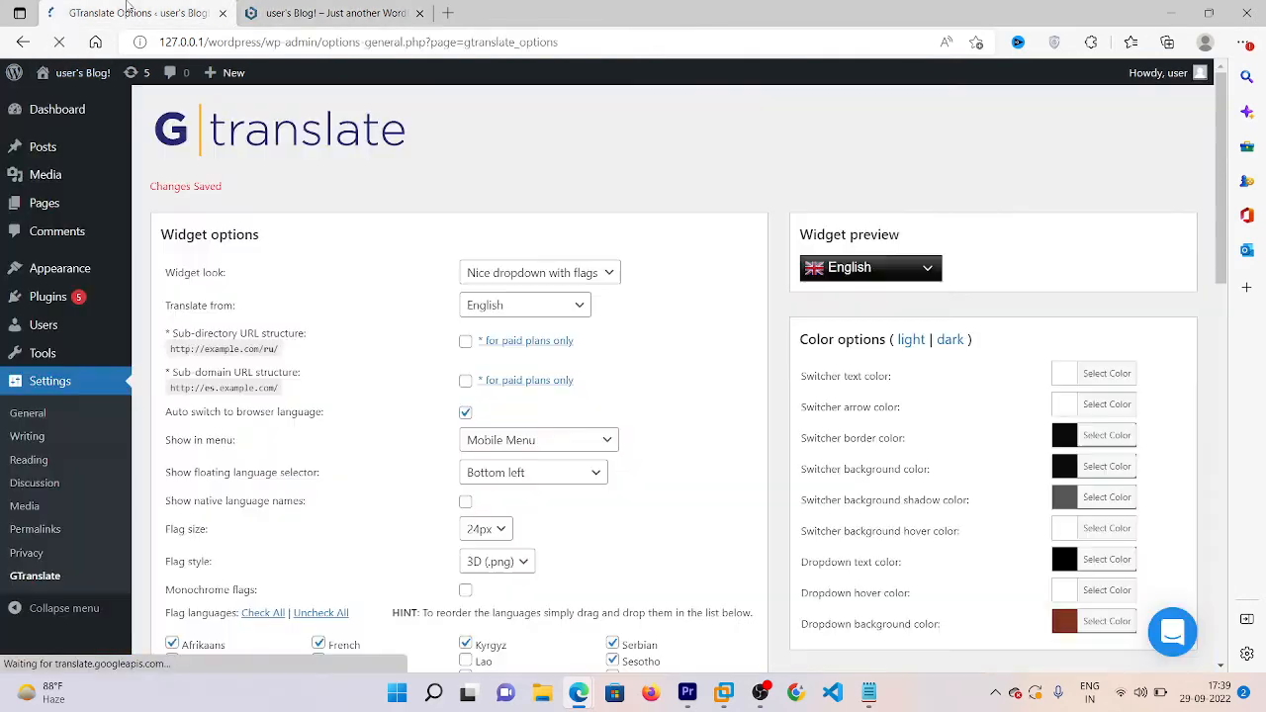
{"action": "left_click", "coordinate": [1059, 408]}
{"action": "left_click", "coordinate": [899, 422]}
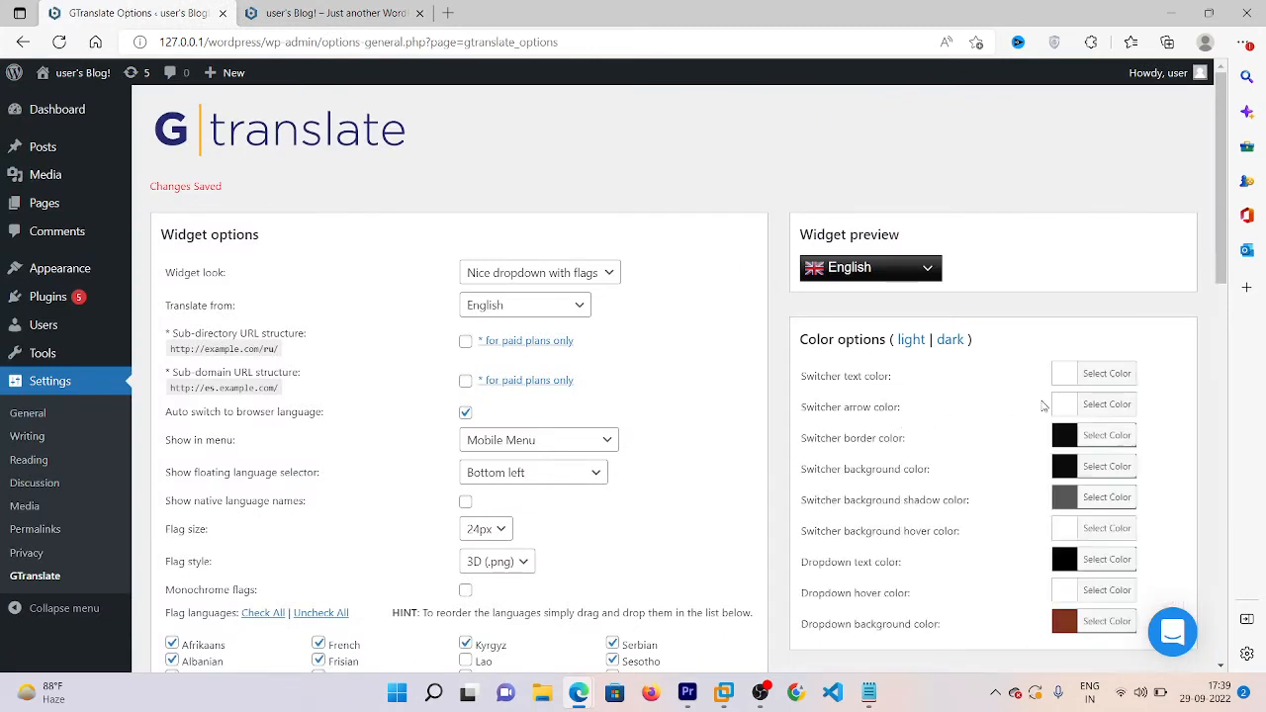
{"action": "left_click", "coordinate": [1069, 530]}
{"action": "left_click", "coordinate": [993, 664]}
{"action": "scroll", "coordinate": [993, 661], "scroll_direction": "down", "scroll_amount": 1}
{"action": "left_click", "coordinate": [986, 603]}
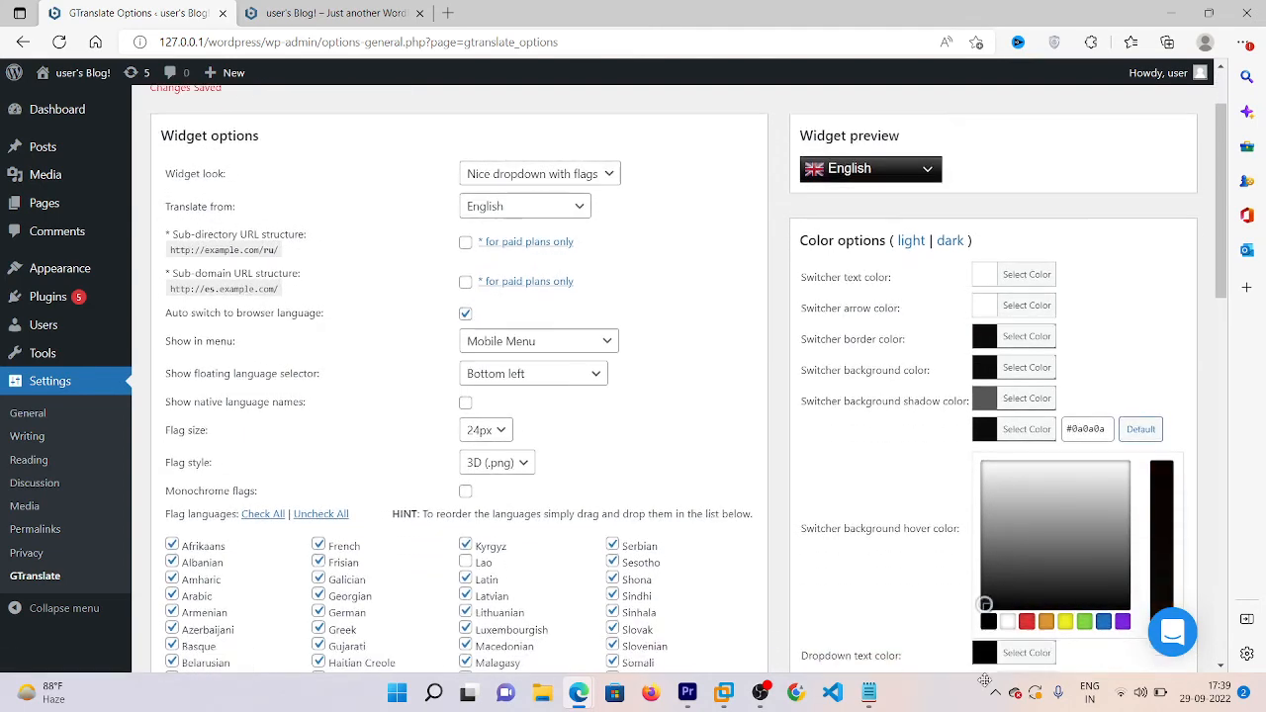
{"action": "left_click", "coordinate": [911, 569]}
- Set the dropdown background color to #ffffff, after trying #000000
{"action": "scroll", "coordinate": [989, 514], "scroll_direction": "down", "scroll_amount": 1}
{"action": "left_click", "coordinate": [1074, 437]}
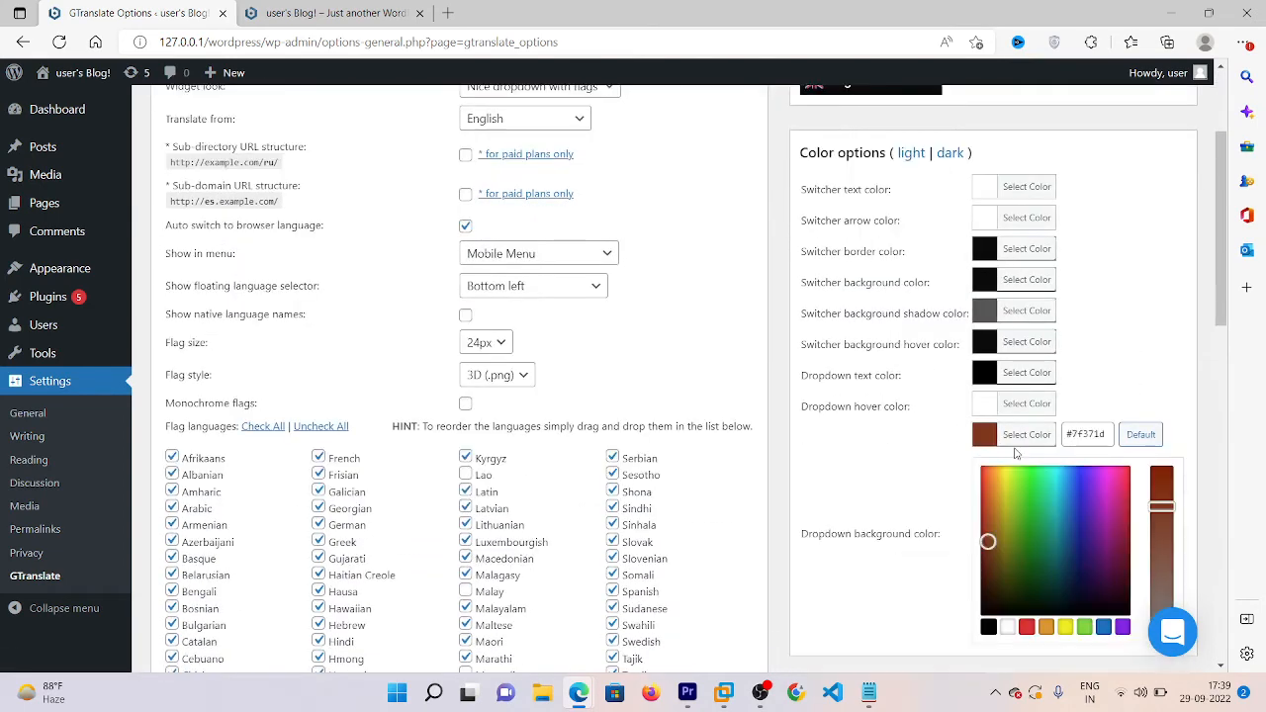
{"action": "left_click", "coordinate": [988, 627]}
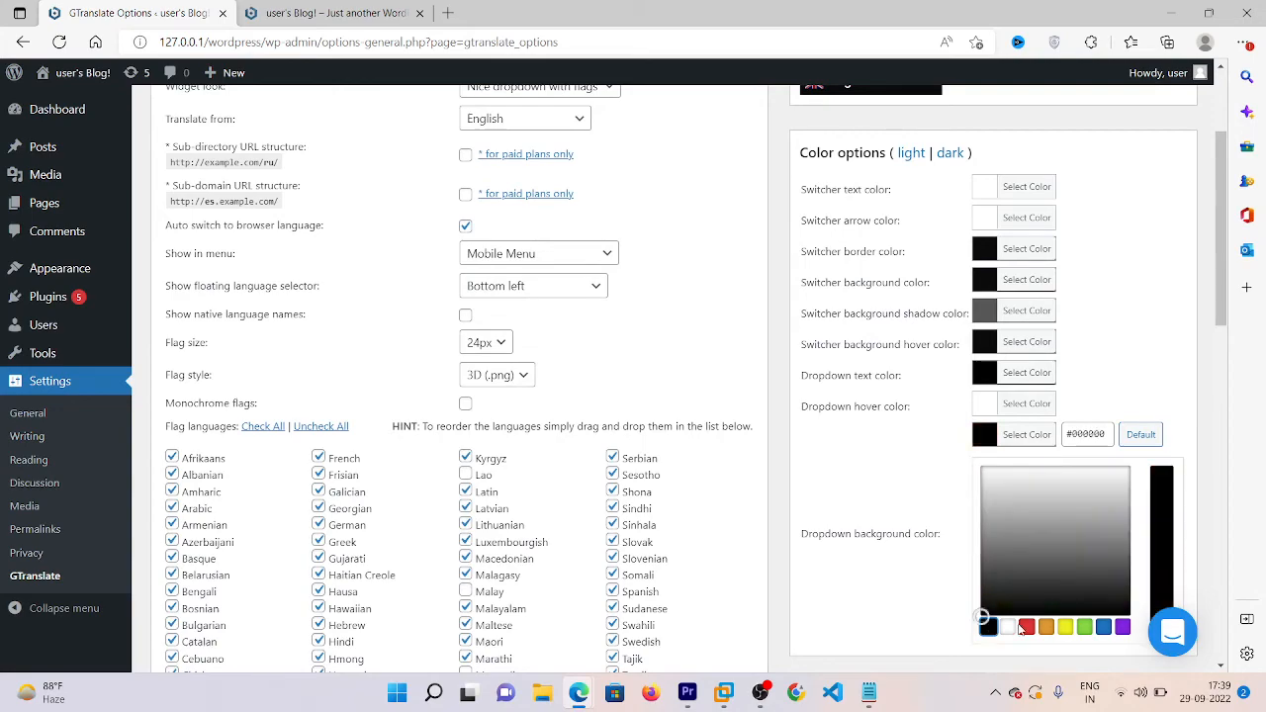
{"action": "left_click", "coordinate": [1007, 629]}
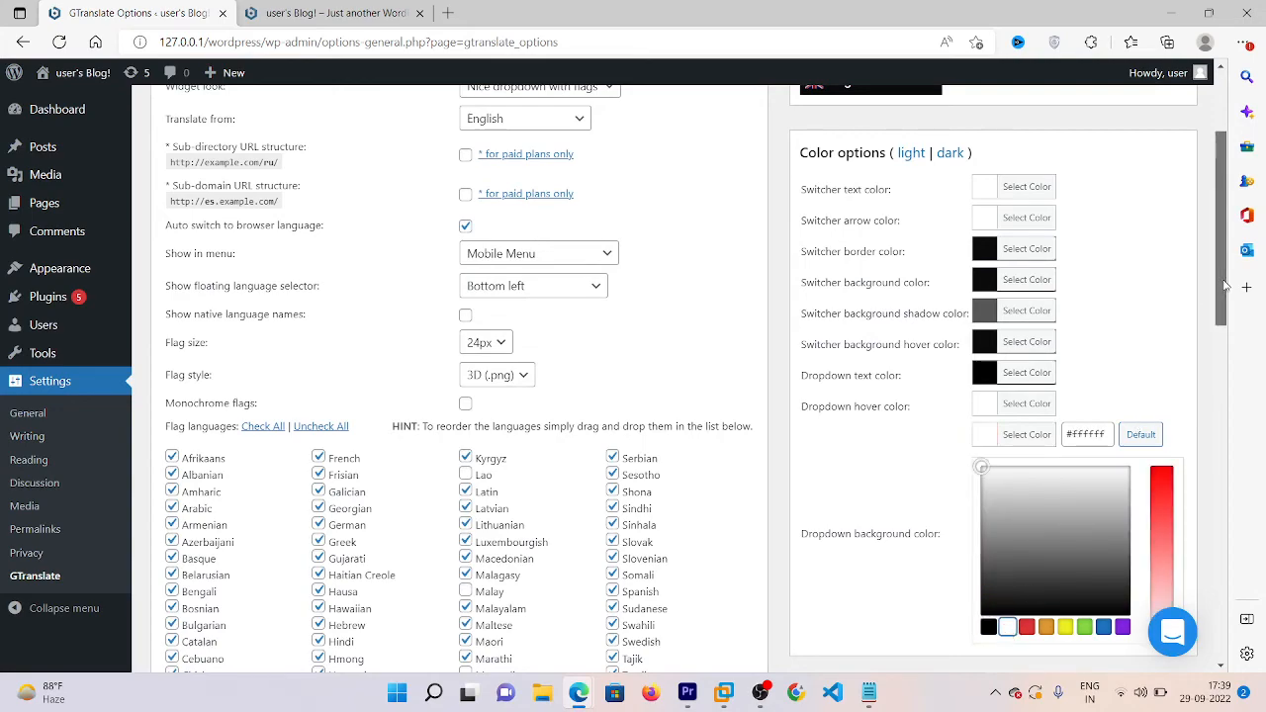
- Save the changed hover and dropdown colors and reload the blog's front page
{"action": "left_click_drag", "start_coordinate": [1217, 295], "coordinate": [1217, 613]}
{"action": "left_click", "coordinate": [183, 567]}
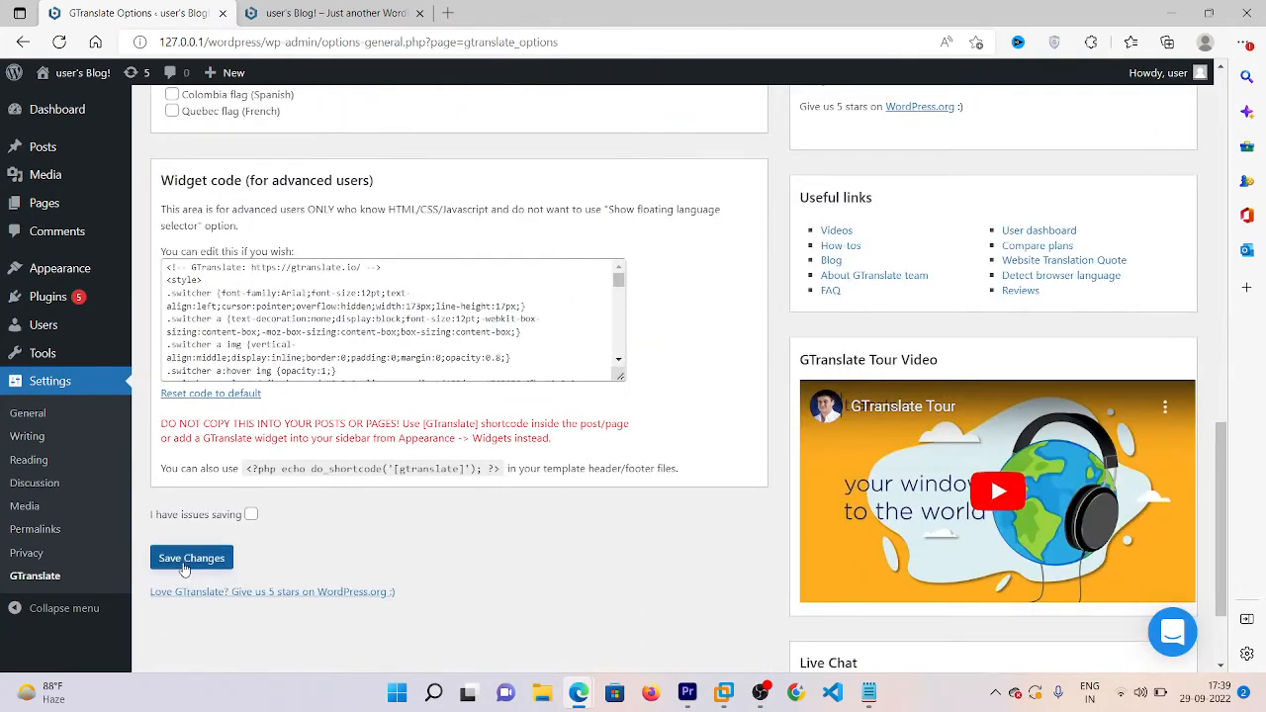
{"action": "left_click", "coordinate": [395, 7]}
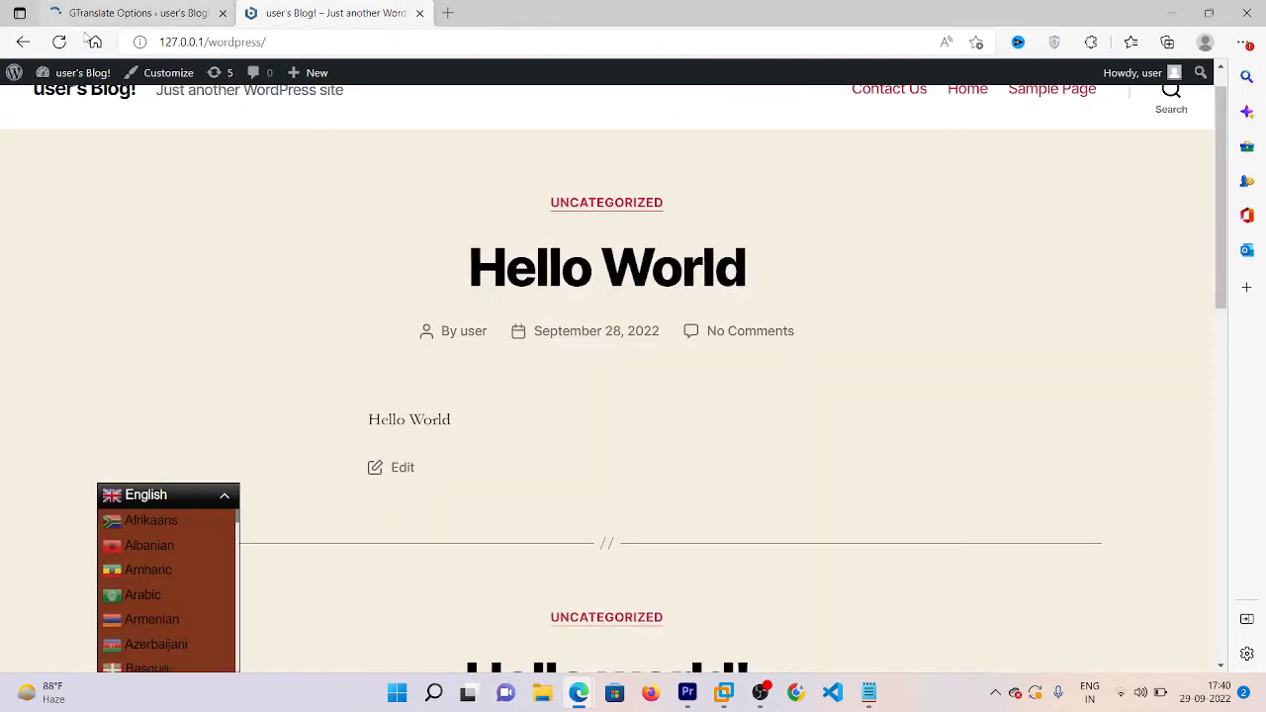
{"action": "left_click", "coordinate": [58, 43]}
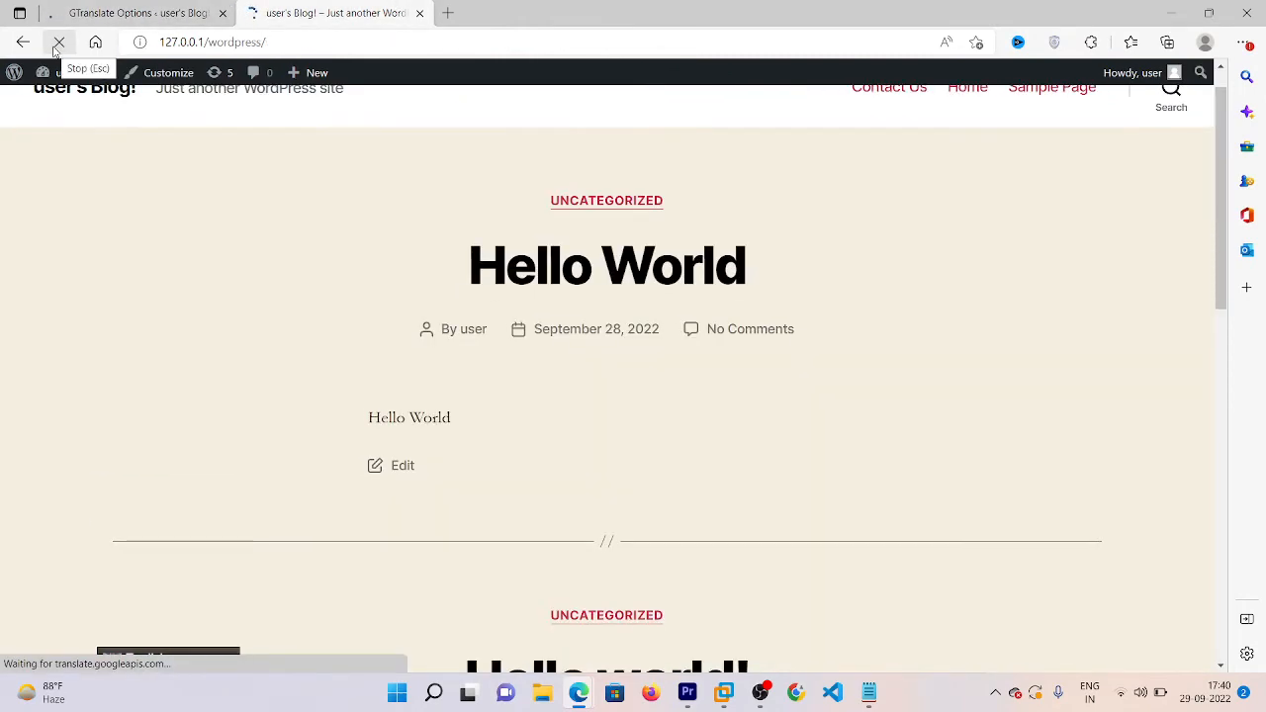
- Preview the blog's front page and its language switcher in iPhone XR device emulation, and close the developer tools
{"action": "right_click", "coordinate": [43, 312]}
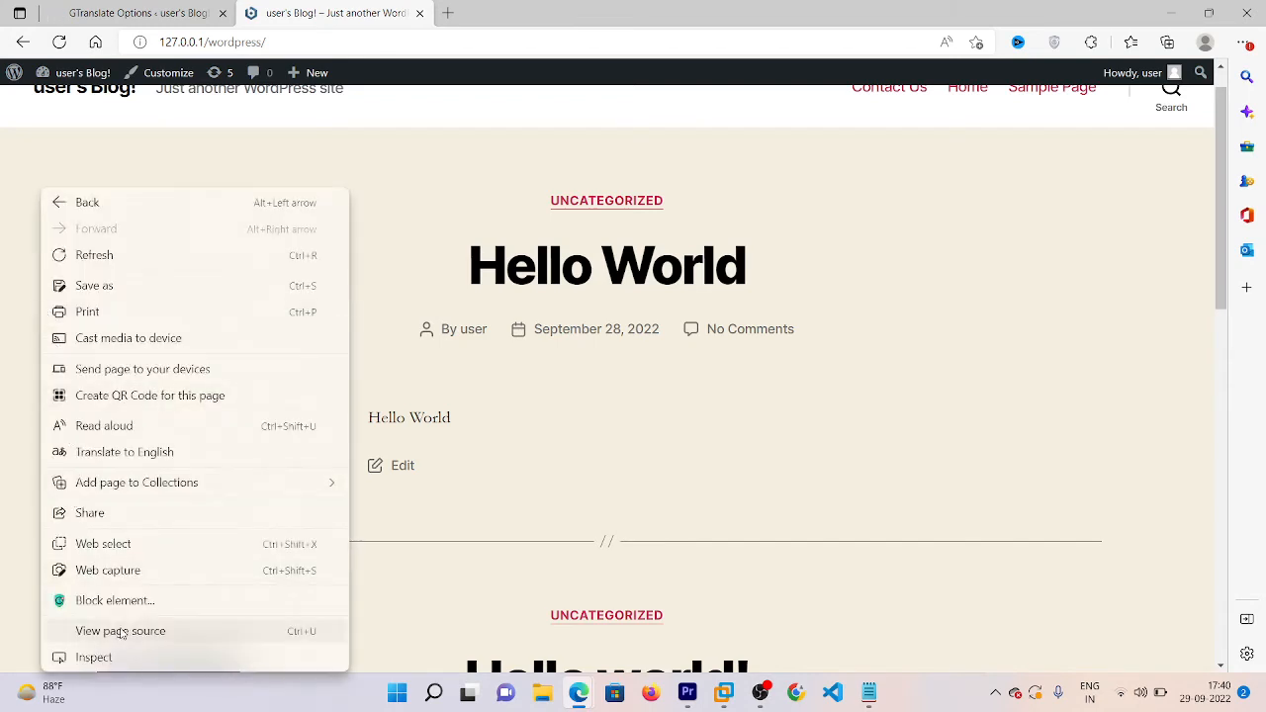
{"action": "left_click", "coordinate": [87, 653]}
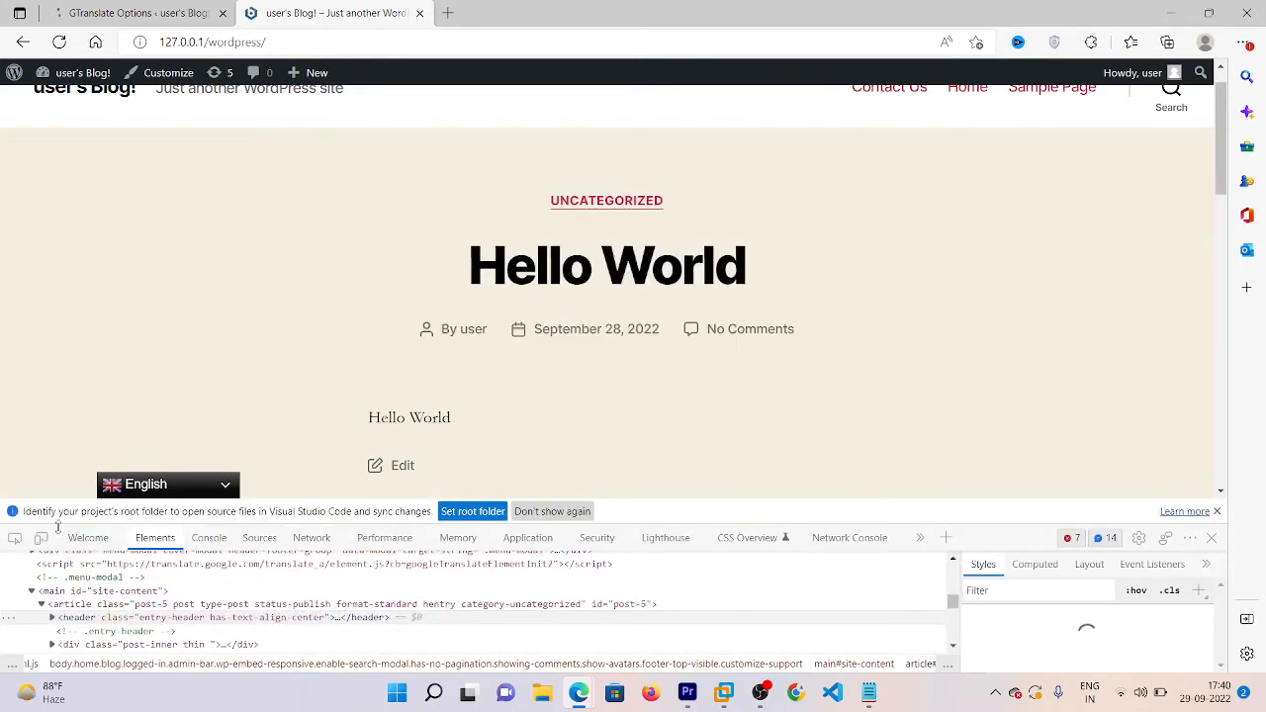
{"action": "left_click", "coordinate": [40, 539]}
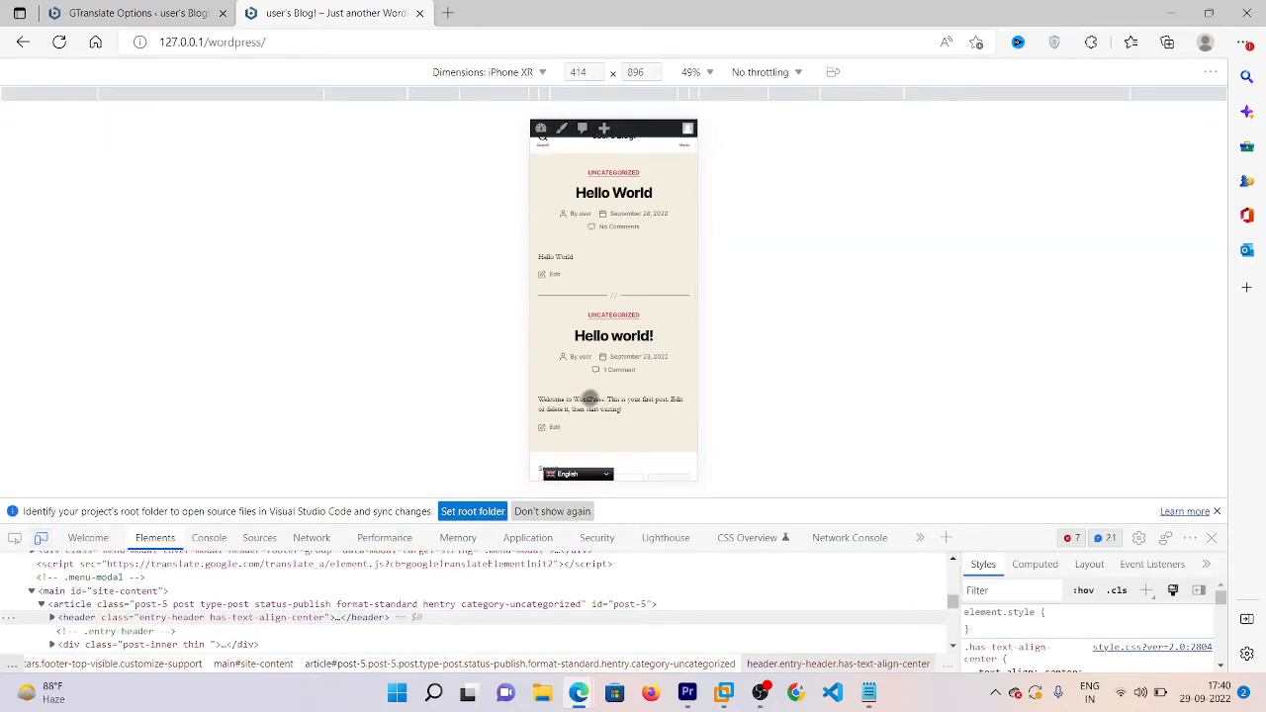
{"action": "left_click_drag", "start_coordinate": [590, 398], "coordinate": [758, 492]}
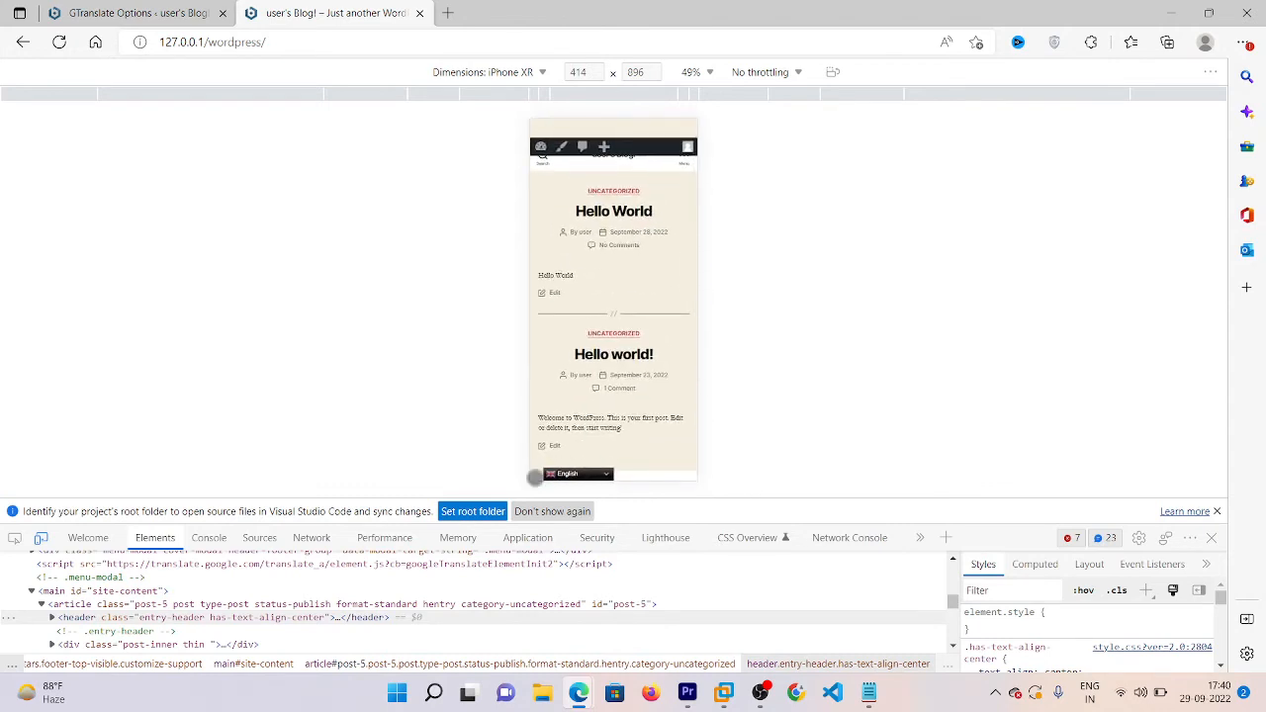
{"action": "left_click_drag", "start_coordinate": [601, 224], "coordinate": [626, 502]}
{"action": "left_click", "coordinate": [1212, 538]}
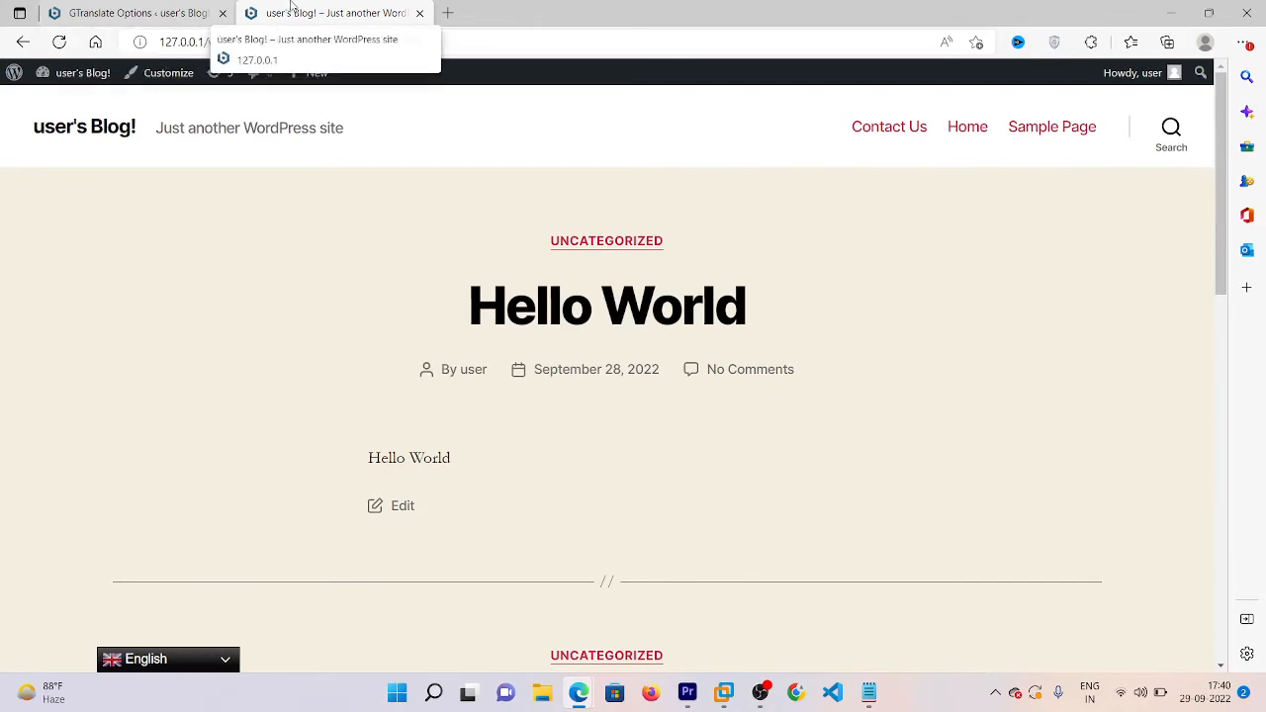
- Examine the advanced widget code in the GTranslate options and return to the blog's front page
{"action": "left_click", "coordinate": [141, 13]}
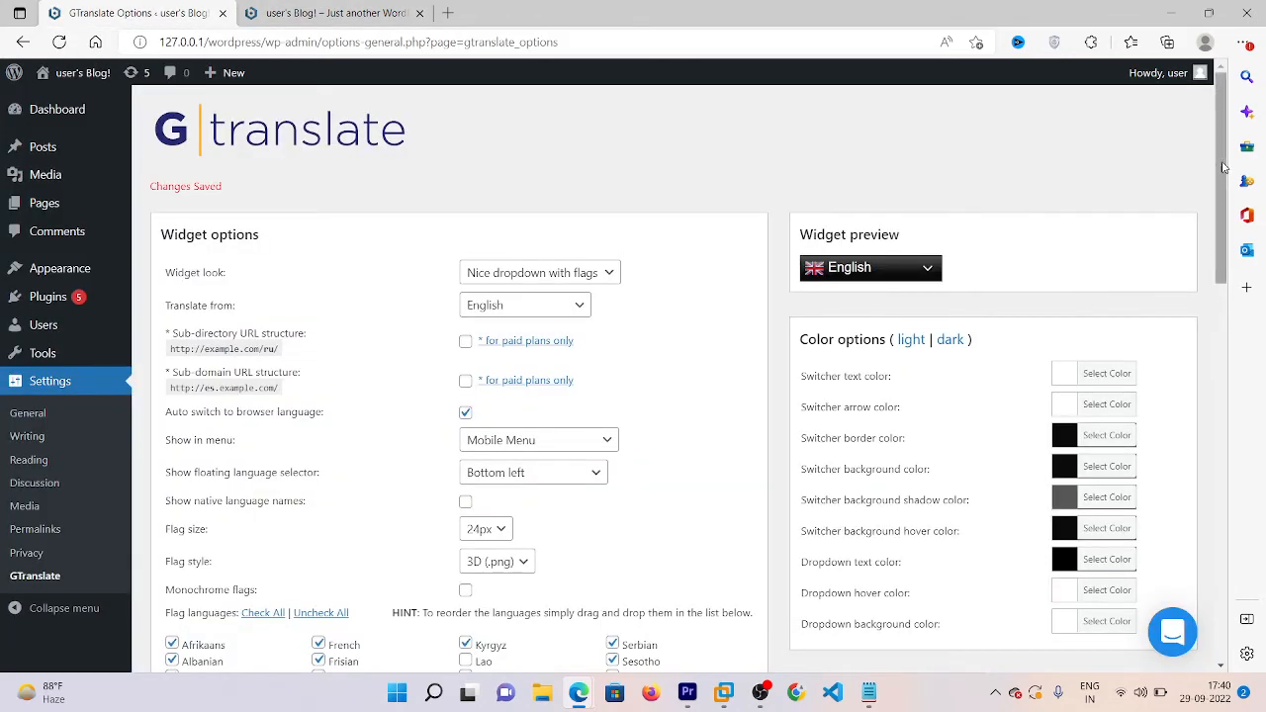
{"action": "left_click_drag", "start_coordinate": [1223, 169], "coordinate": [1184, 490]}
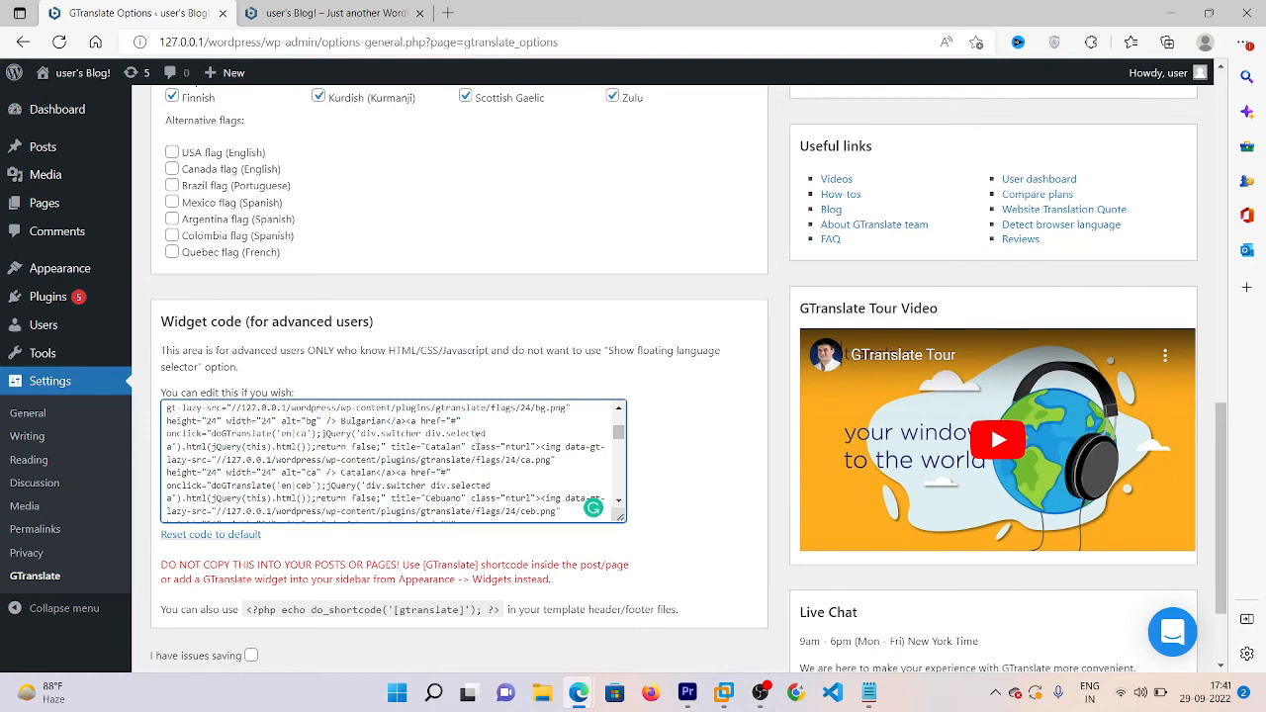
{"action": "left_click", "coordinate": [277, 10]}
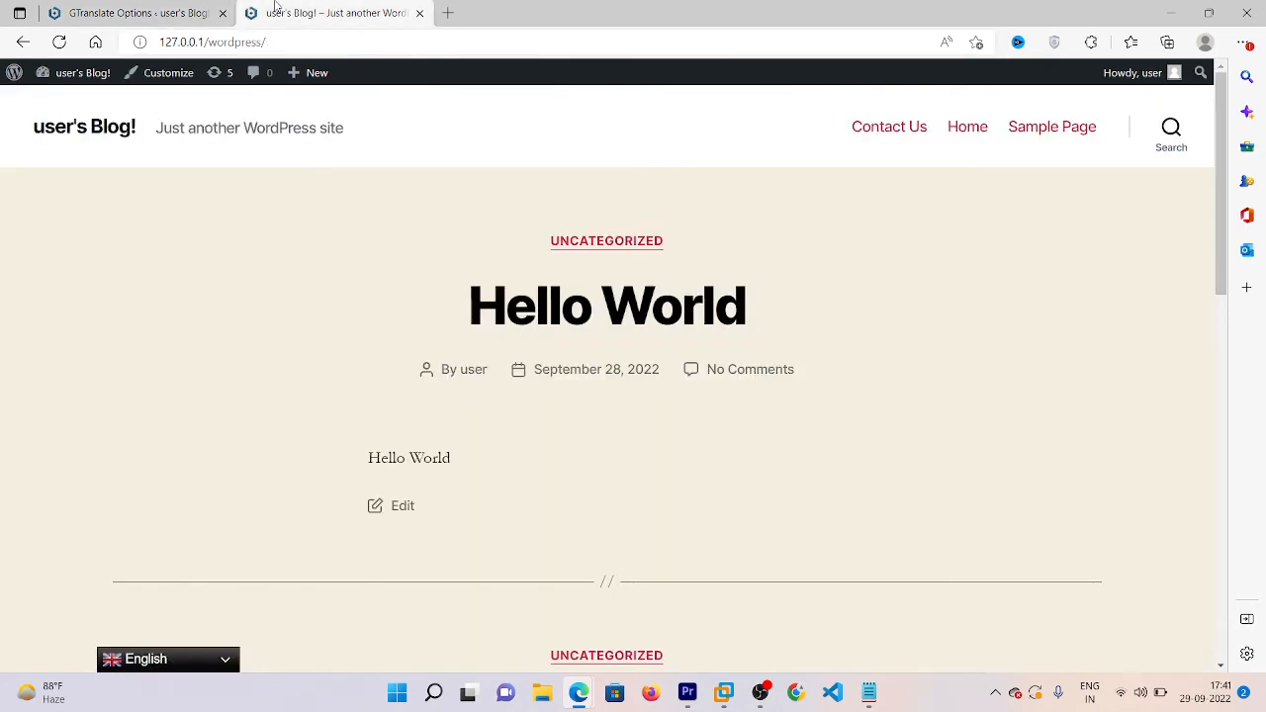
- Inspect the floating language switcher in the desktop view and select its "switcher notranslate" div in the page markup
{"action": "right_click", "coordinate": [155, 353]}
{"action": "left_click", "coordinate": [223, 660]}
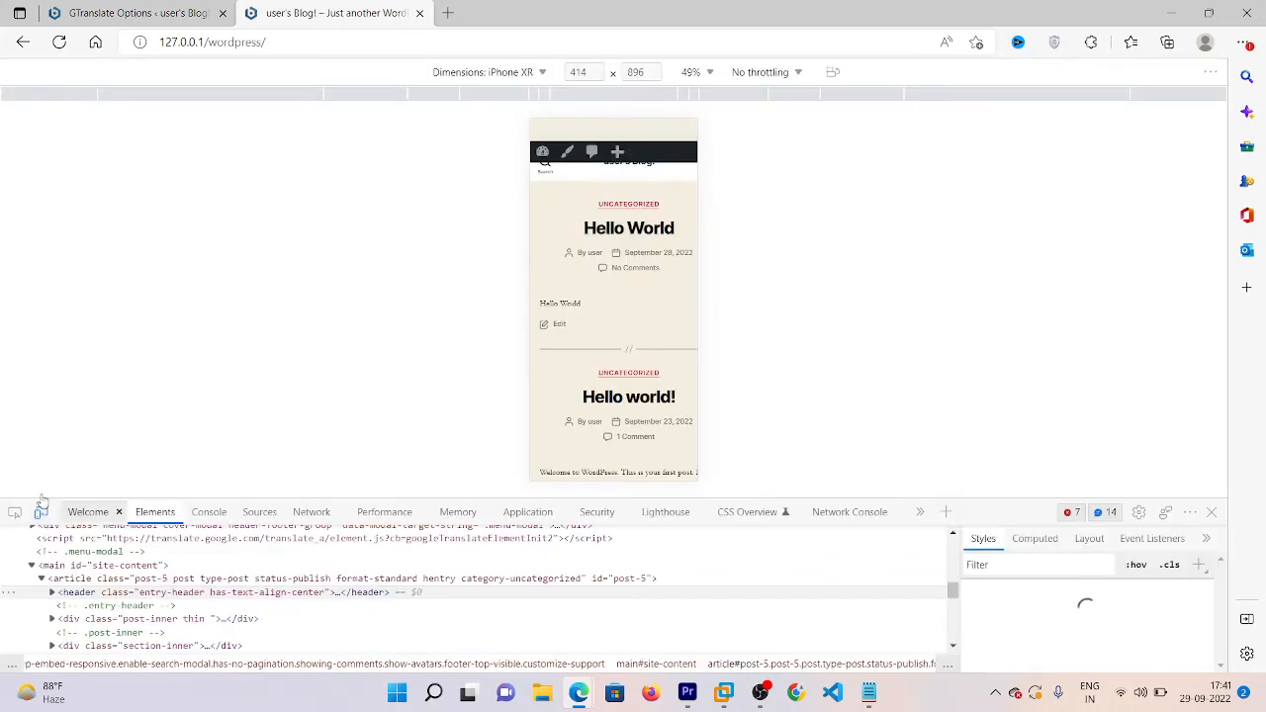
{"action": "left_click", "coordinate": [42, 539]}
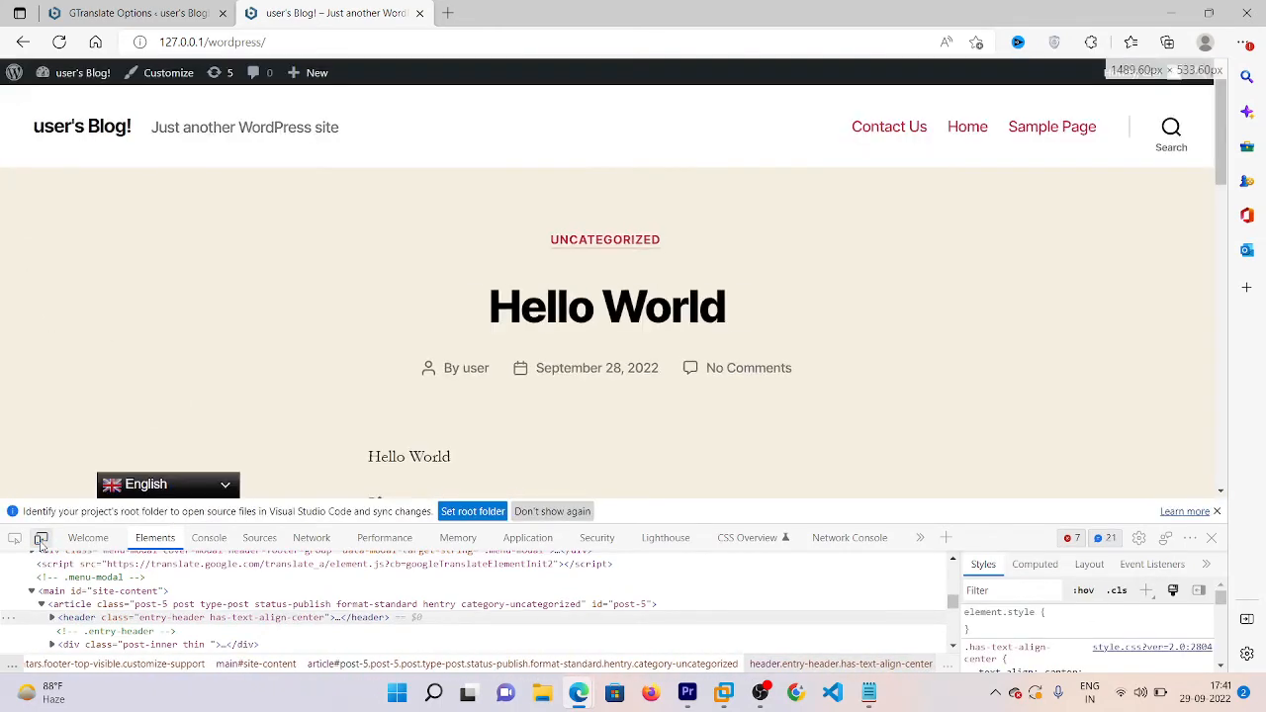
{"action": "left_click", "coordinate": [15, 539]}
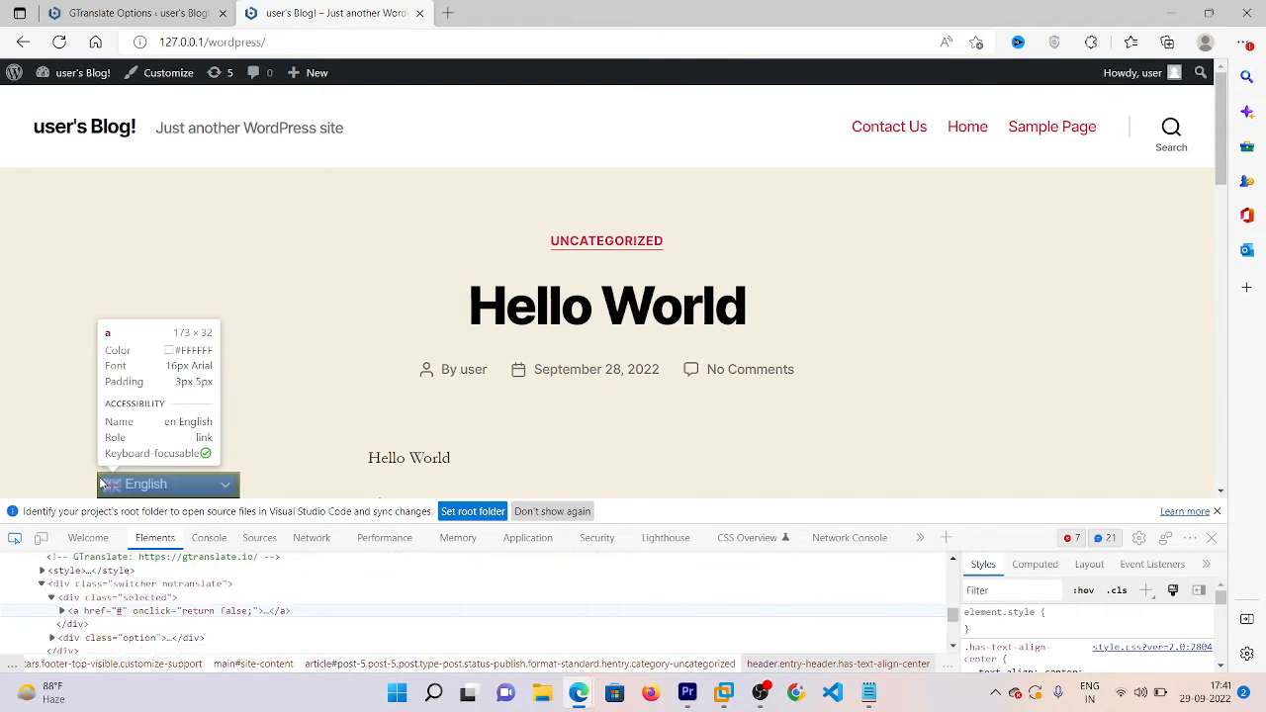
{"action": "left_click", "coordinate": [101, 482]}
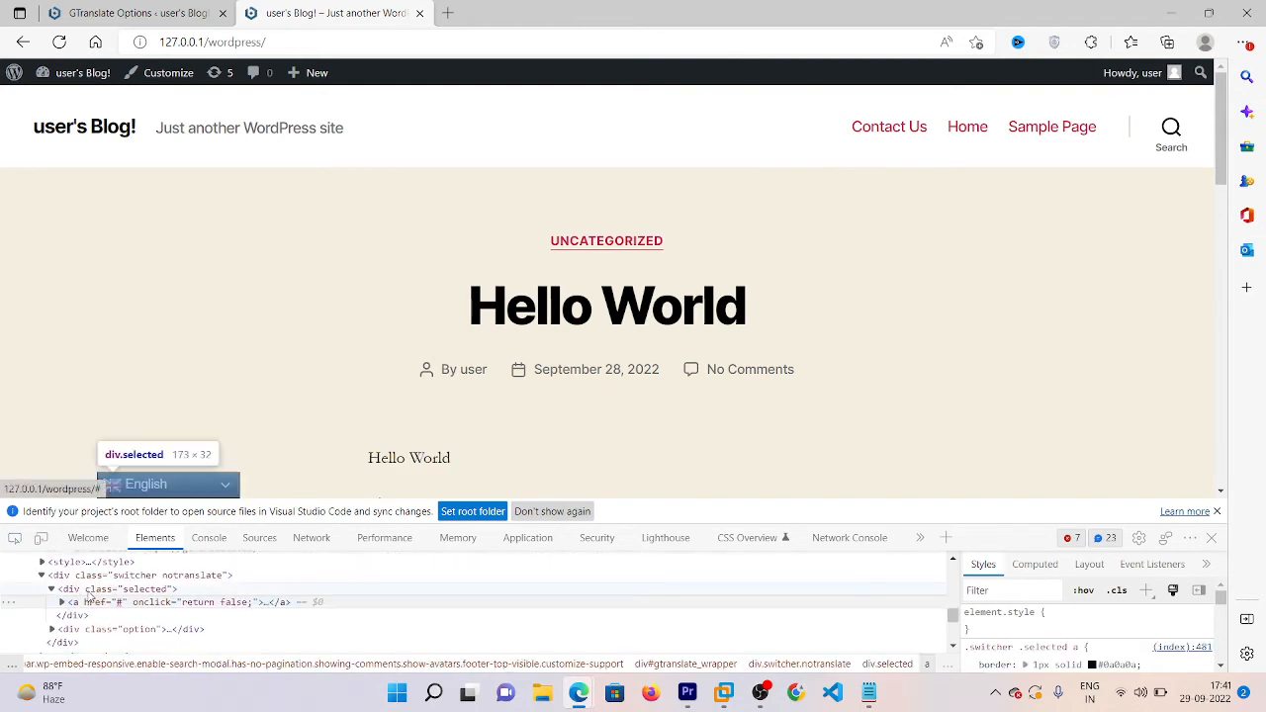
{"action": "left_click", "coordinate": [117, 580]}
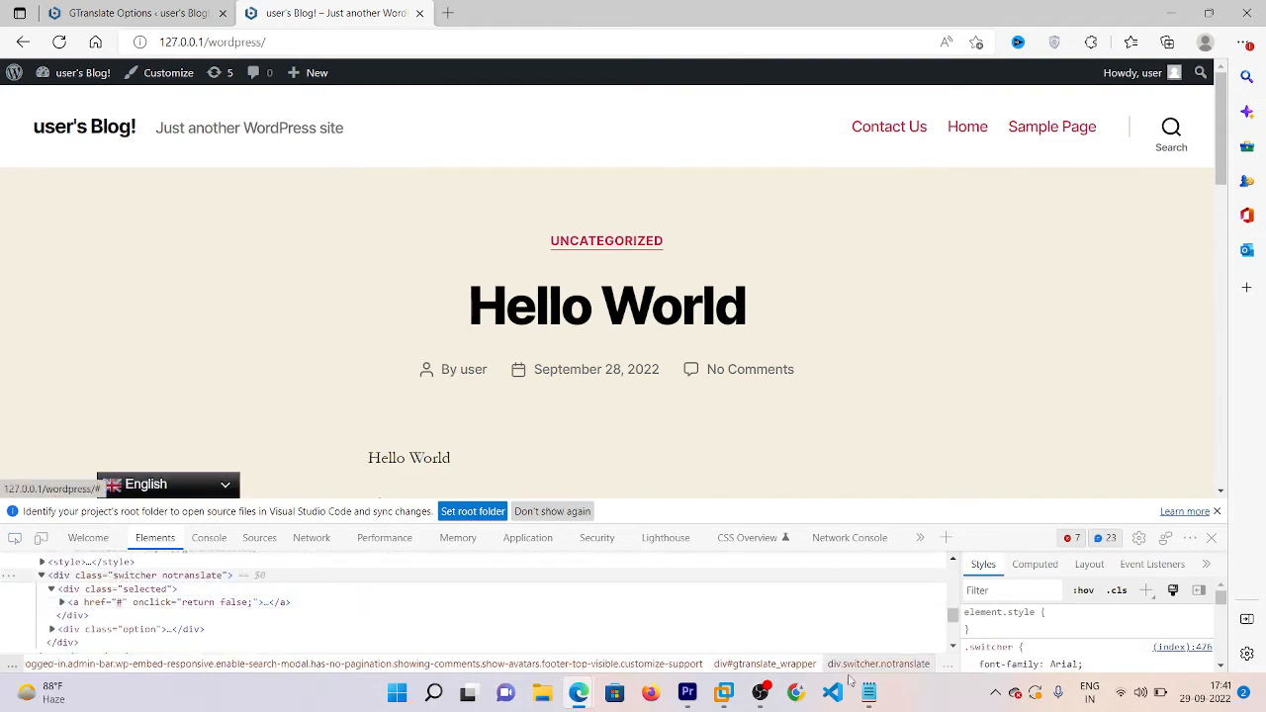
- Inspect the switcher's "selected" div, highlight its .switcher .selected CSS rule in the enlarged developer tools, and return to the GTranslate options
{"action": "left_click", "coordinate": [13, 537]}
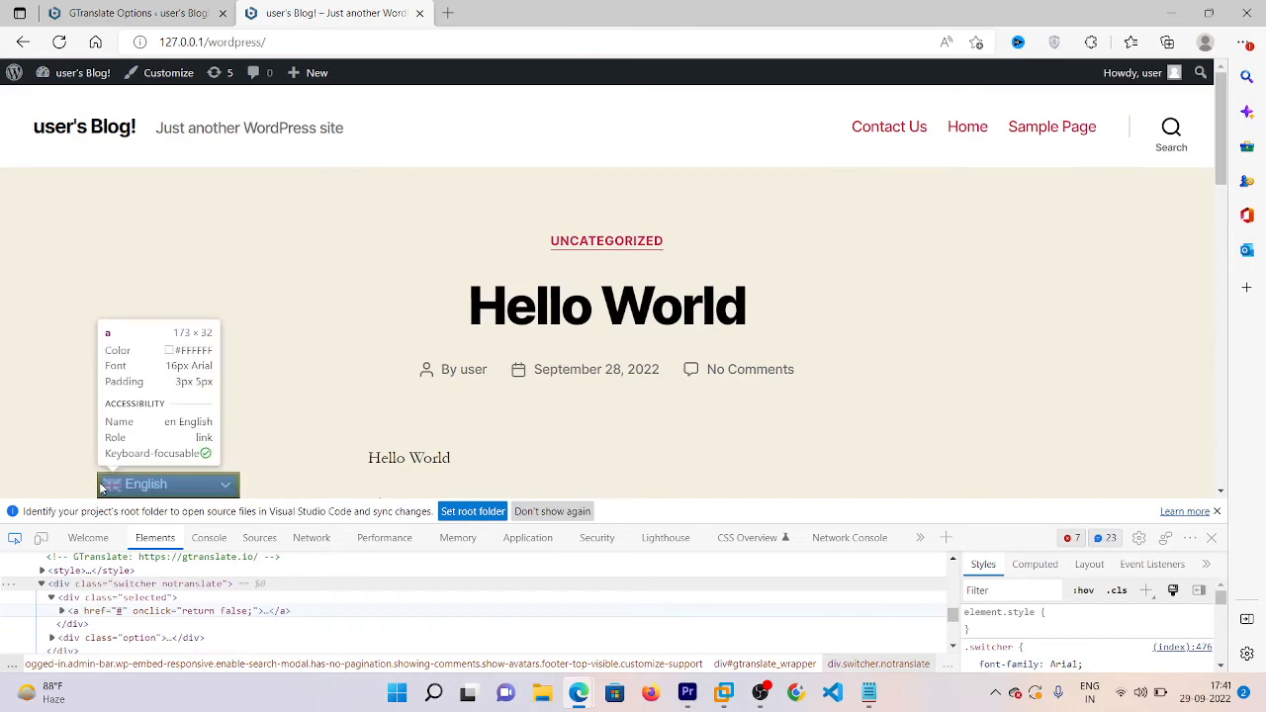
{"action": "left_click", "coordinate": [101, 486]}
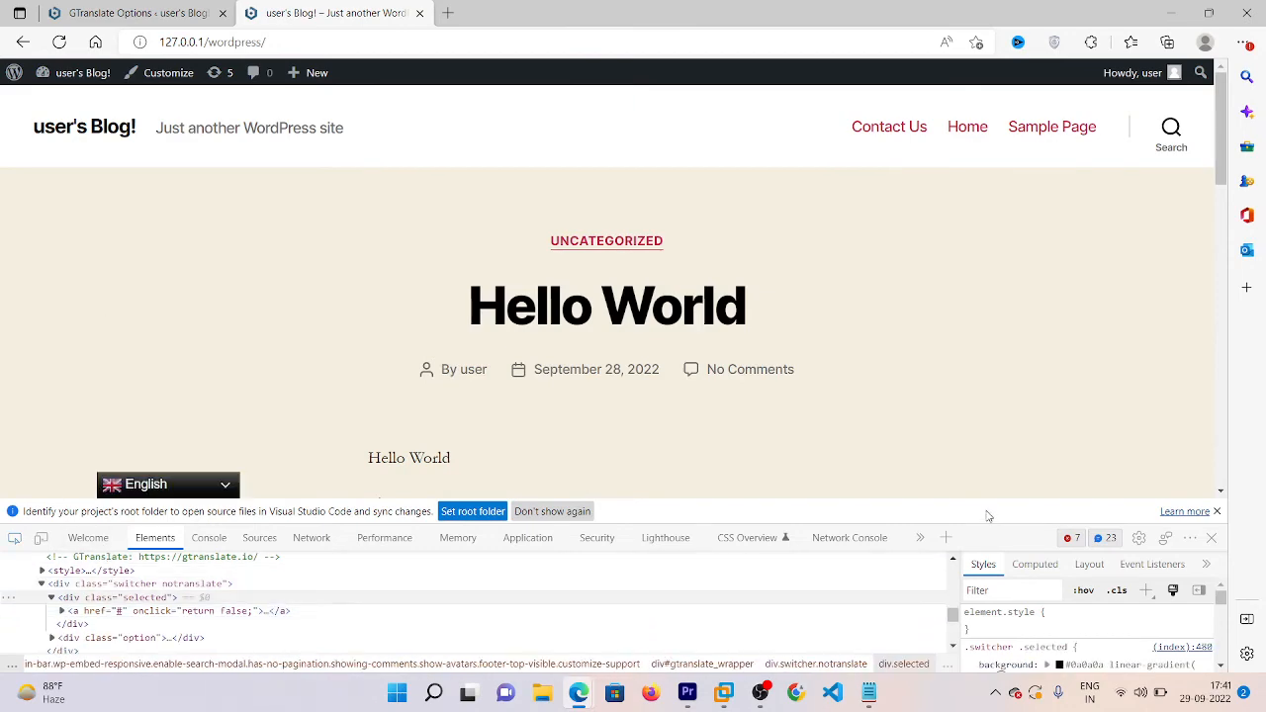
{"action": "left_click_drag", "start_coordinate": [966, 498], "coordinate": [966, 393]}
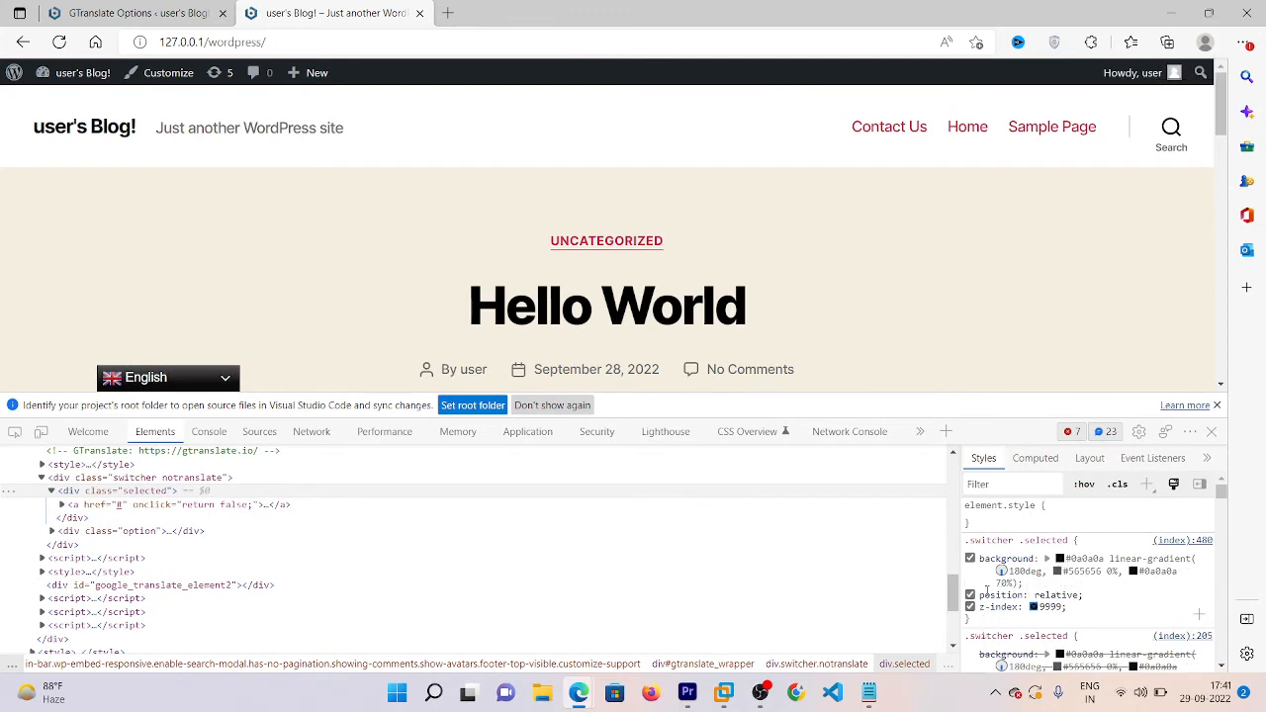
{"action": "left_click_drag", "start_coordinate": [982, 620], "coordinate": [968, 543]}
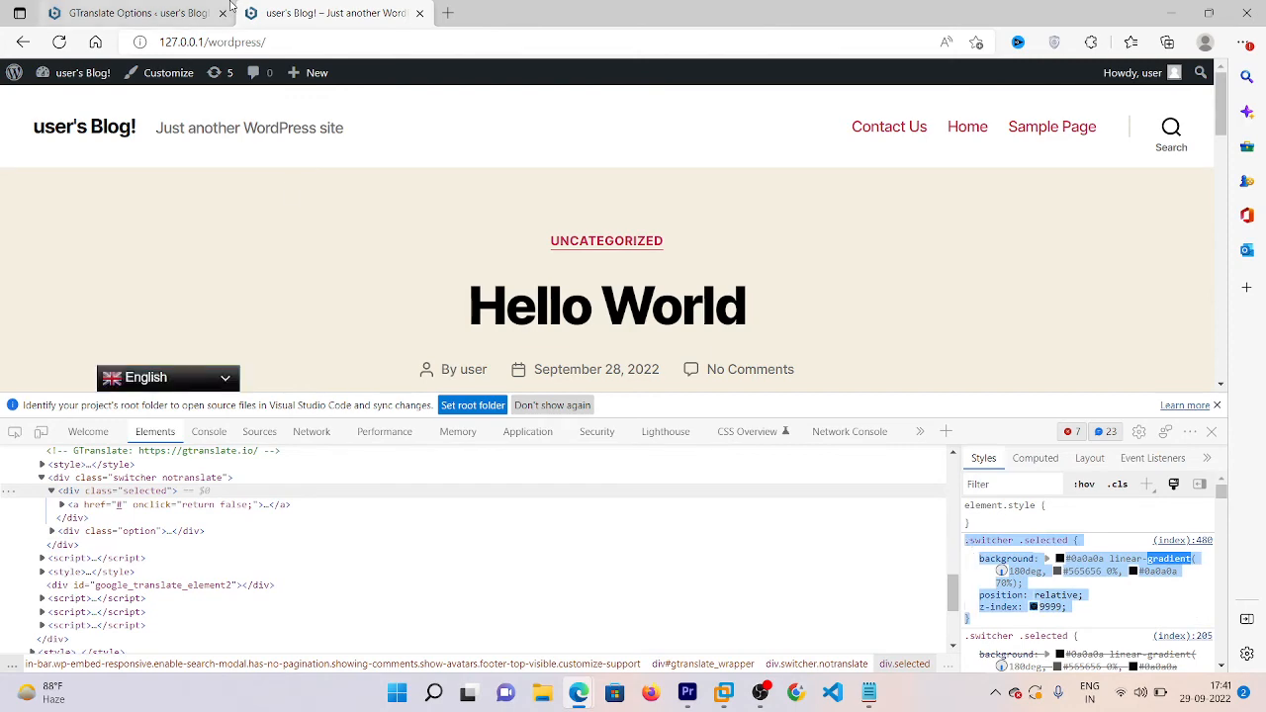
{"action": "left_click", "coordinate": [139, 13]}
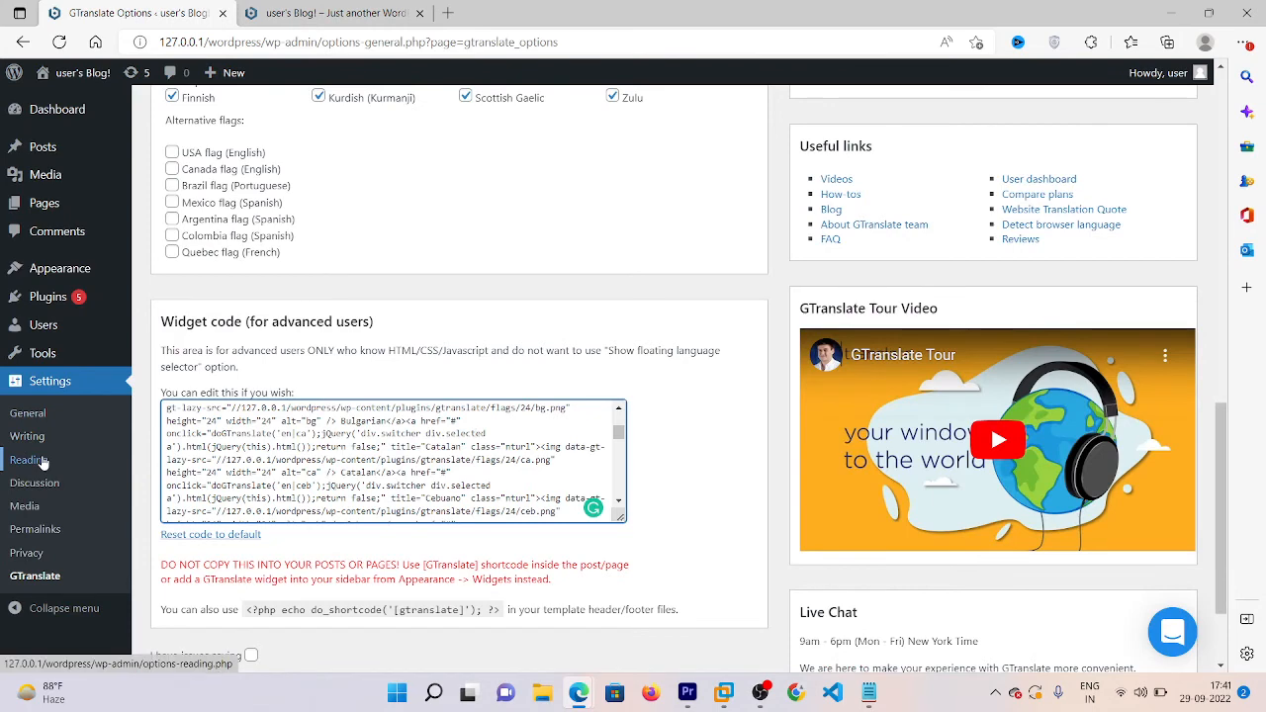
- Open the Additional CSS section of the theme customizer and paste the switcher's .switcher .selected rule into it
{"action": "mouse_move", "coordinate": [62, 315]}
{"action": "mouse_move", "coordinate": [59, 268]}
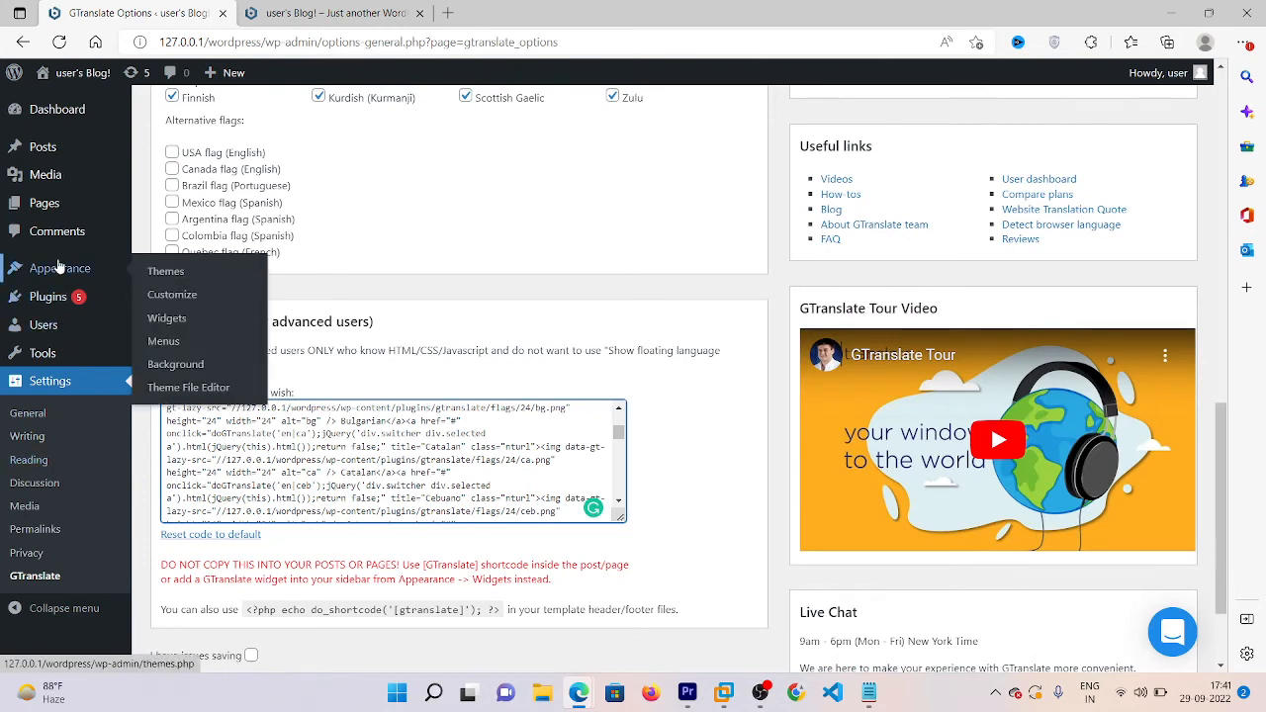
{"action": "left_click", "coordinate": [171, 297]}
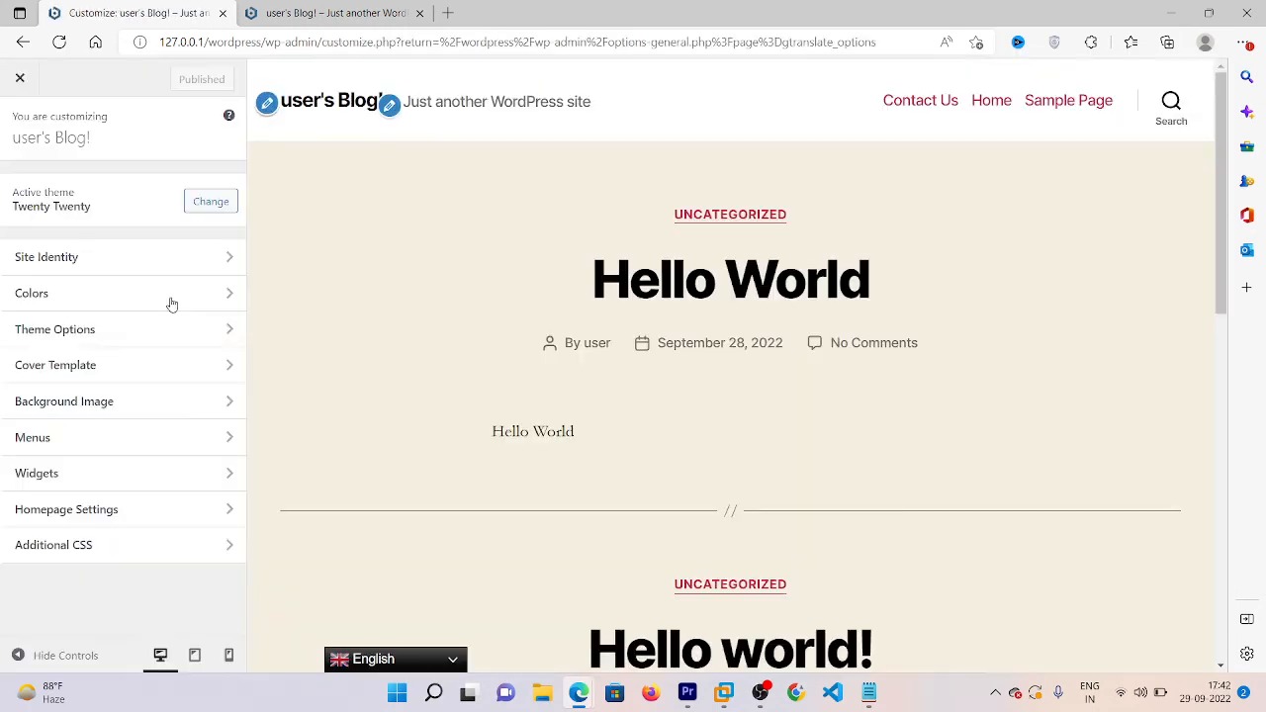
{"action": "left_click", "coordinate": [179, 544]}
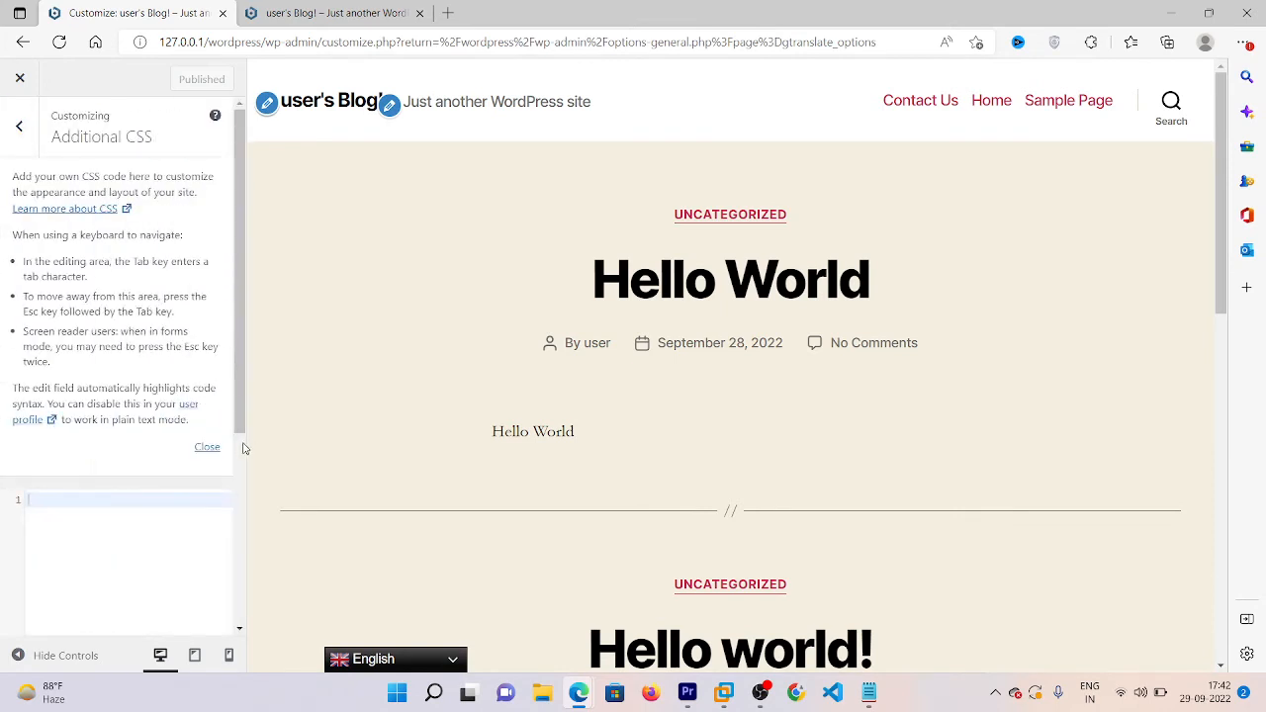
{"action": "scroll", "coordinate": [240, 446], "scroll_direction": "down", "scroll_amount": 3}
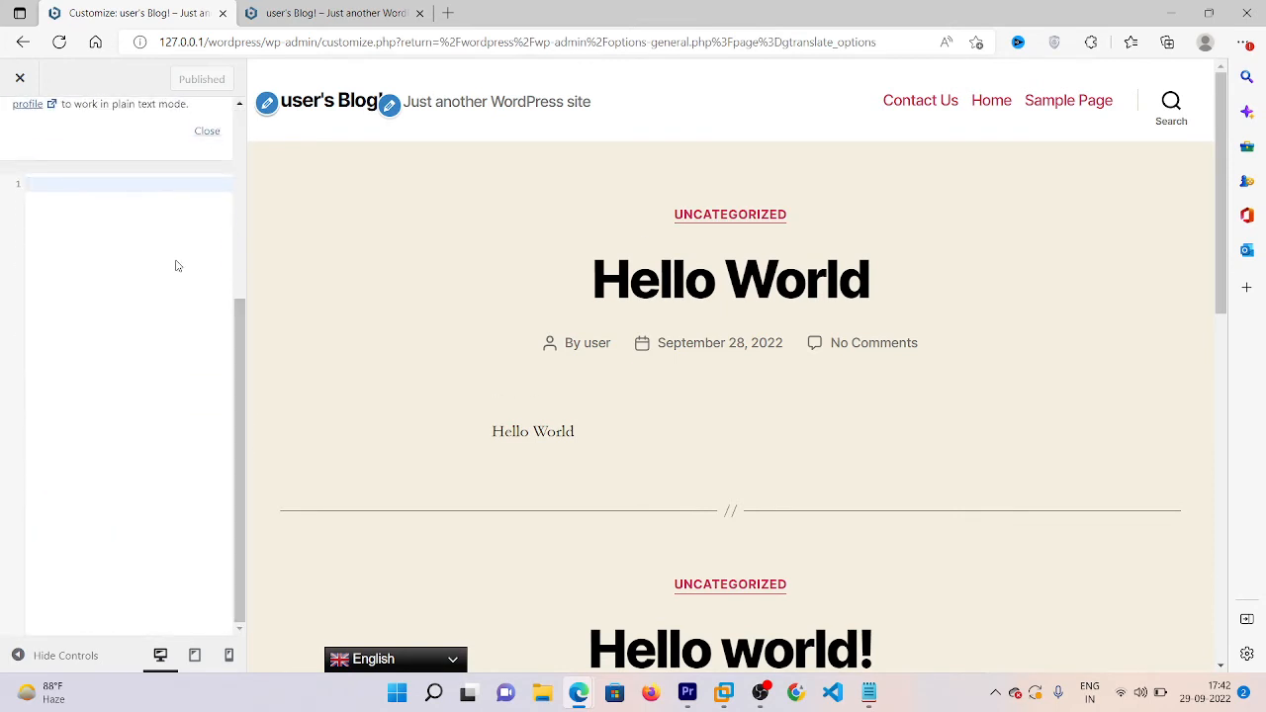
{"action": "type", "text": ".switcher .selected {     background: #0a0a0a linear-gradient(180deg, #565656 0%, #0a0a0a 70%);     position: relative;     z-index: 9999; }"}
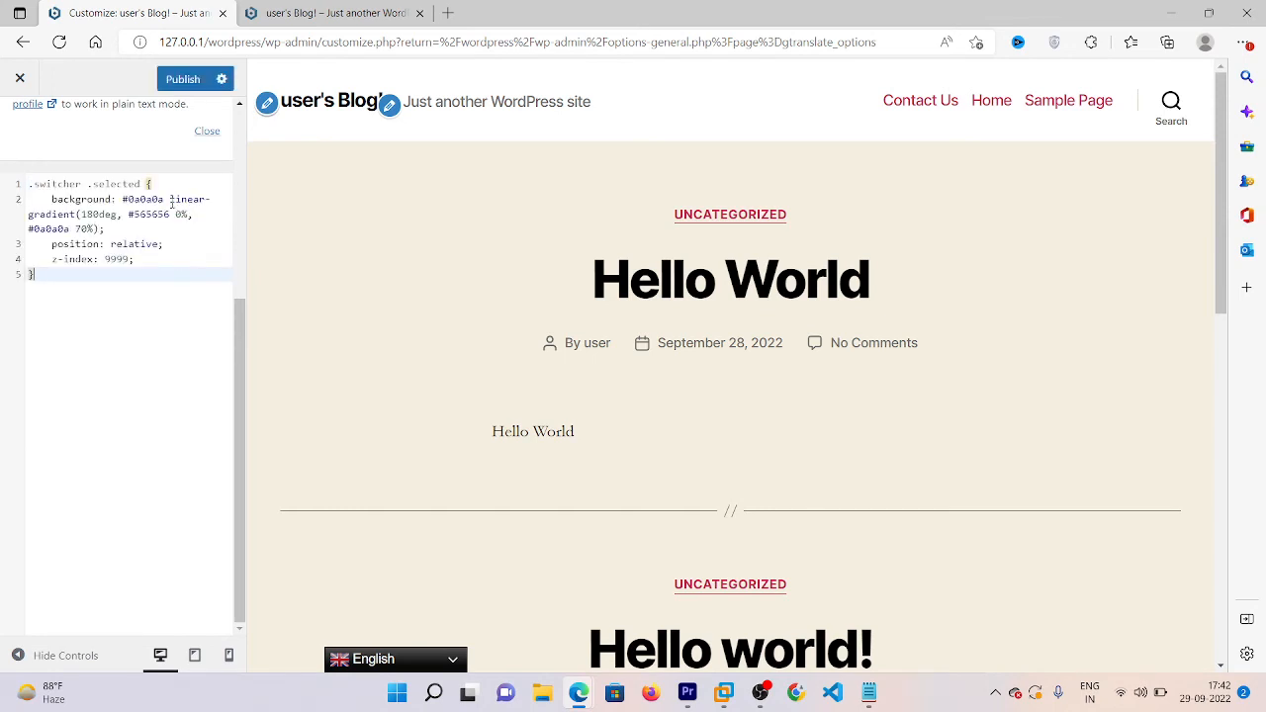
- Insert an empty line after the position declaration and look back at the inspected rule on the blog's front page
{"action": "left_click", "coordinate": [124, 226]}
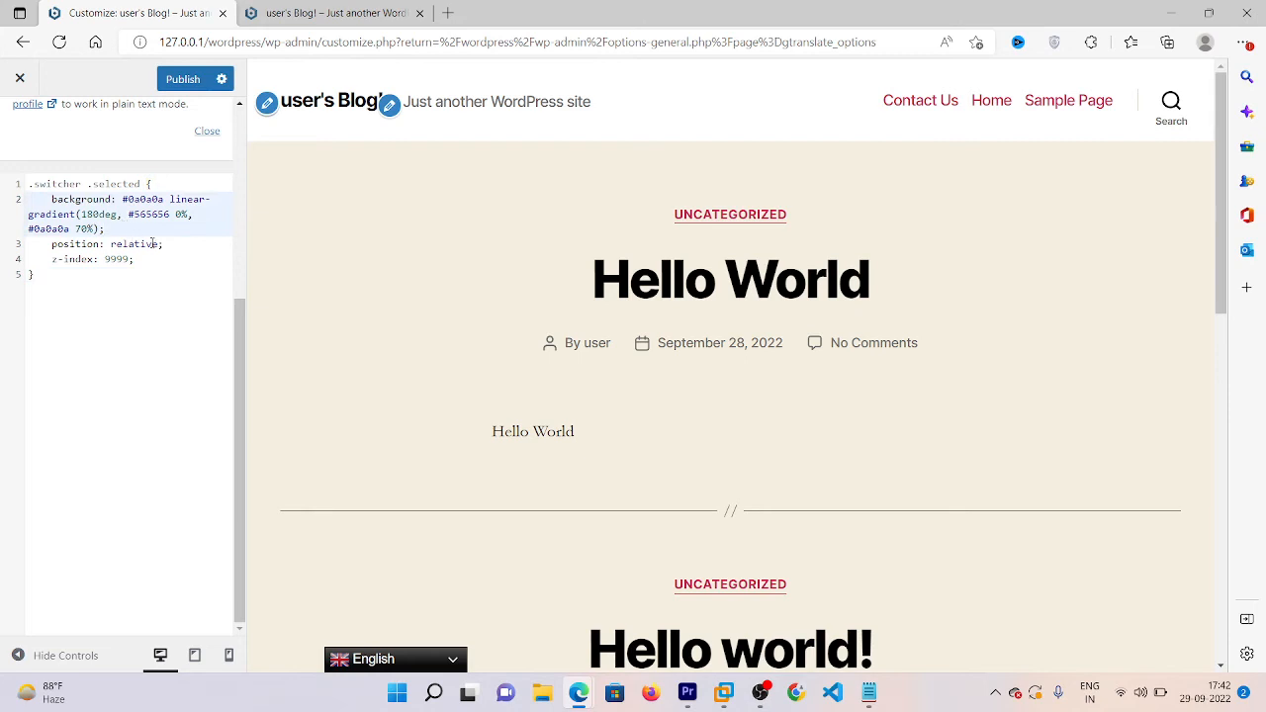
{"action": "left_click", "coordinate": [188, 243]}
{"action": "key", "text": "Return"}
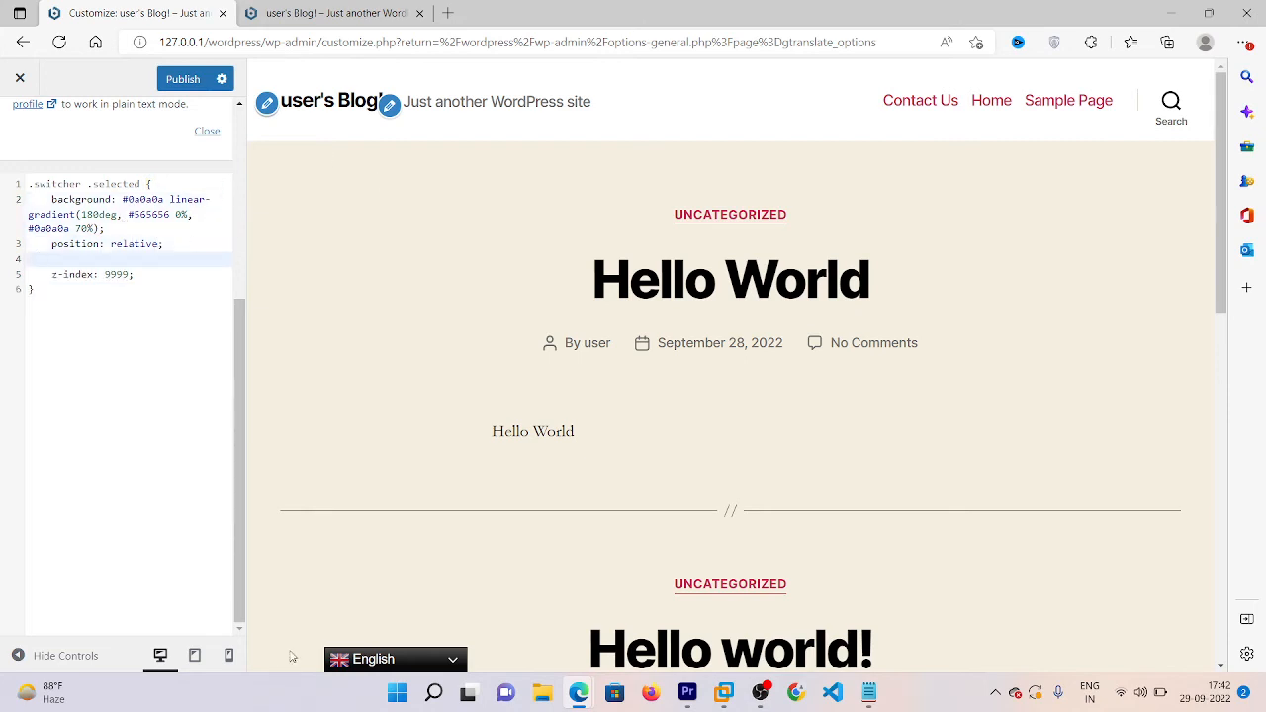
{"action": "left_click", "coordinate": [379, 10]}
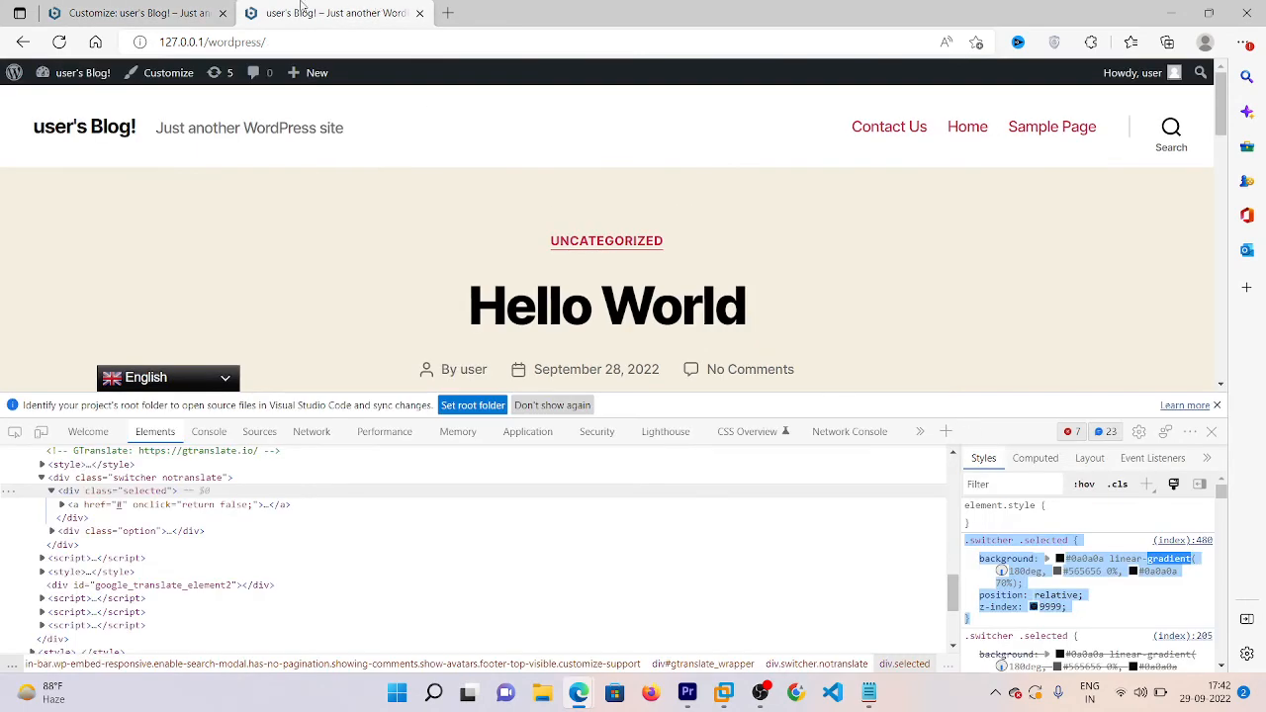
{"action": "left_click", "coordinate": [103, 8]}
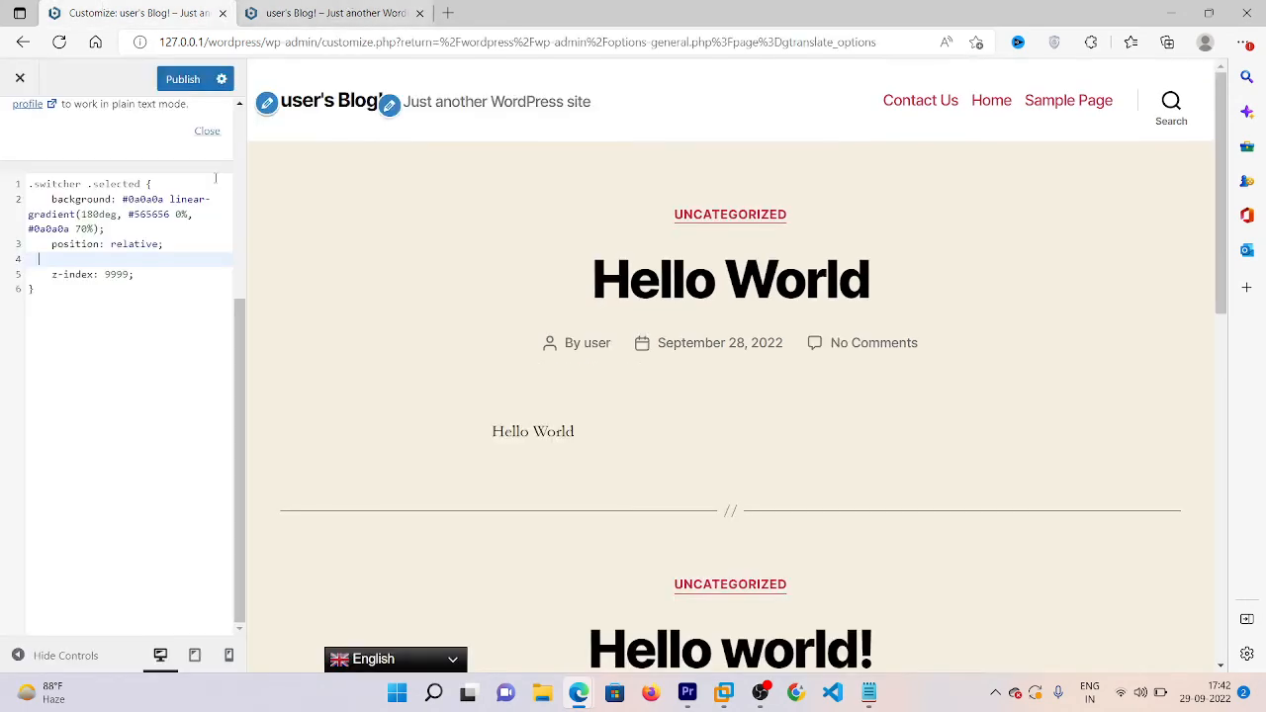
- Strip .selected and all declarations from the CSS, leaving an empty .switcher rule
{"action": "left_click", "coordinate": [144, 289]}
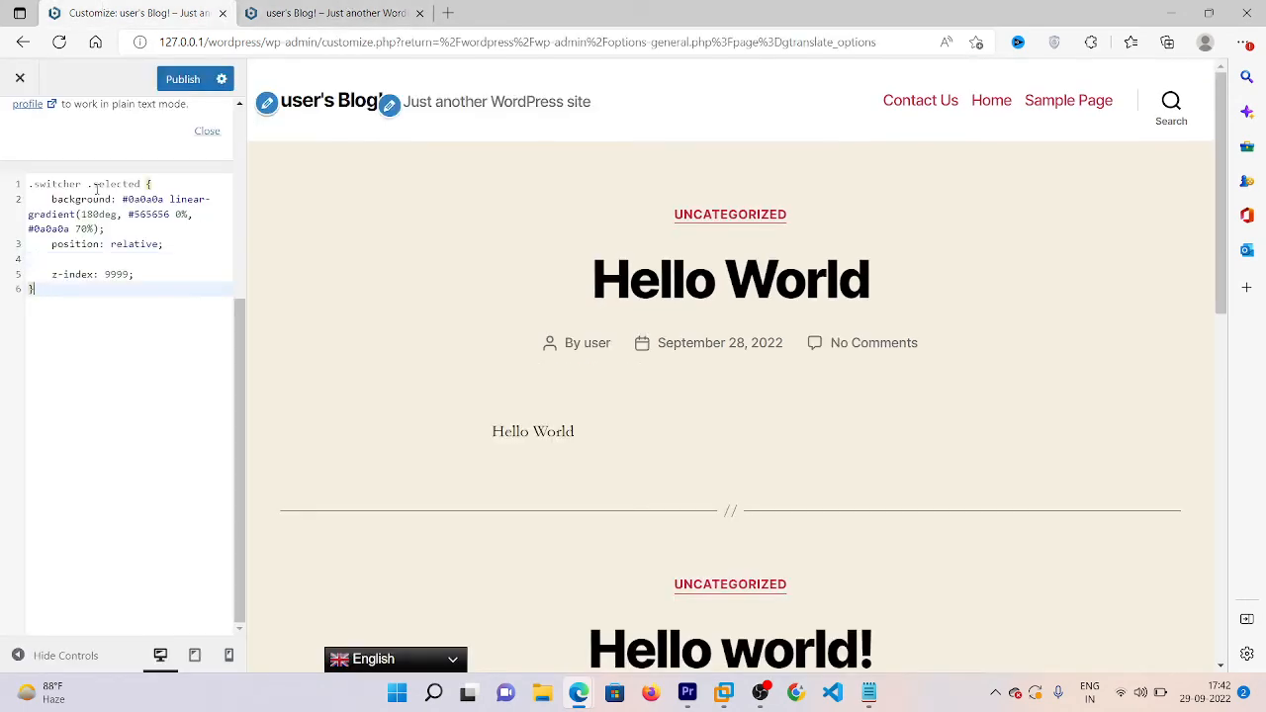
{"action": "left_click_drag", "start_coordinate": [96, 288], "coordinate": [86, 184]}
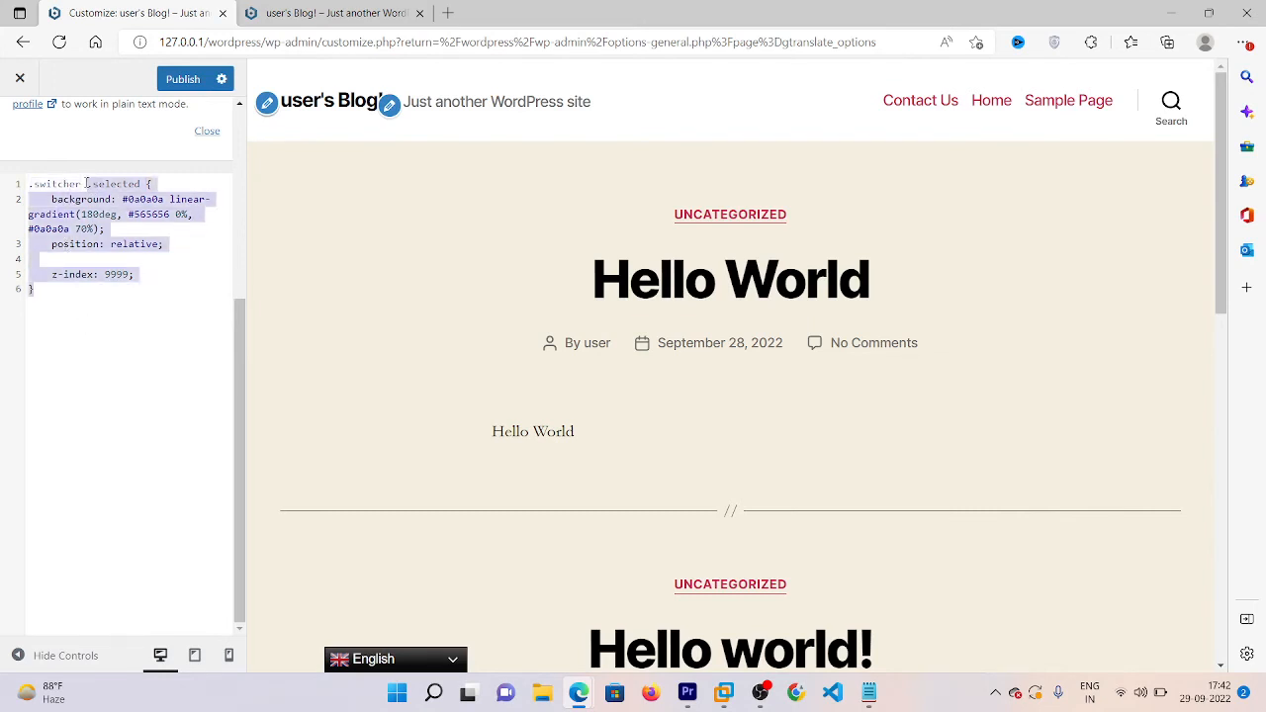
{"action": "key", "text": "BackSpace"}
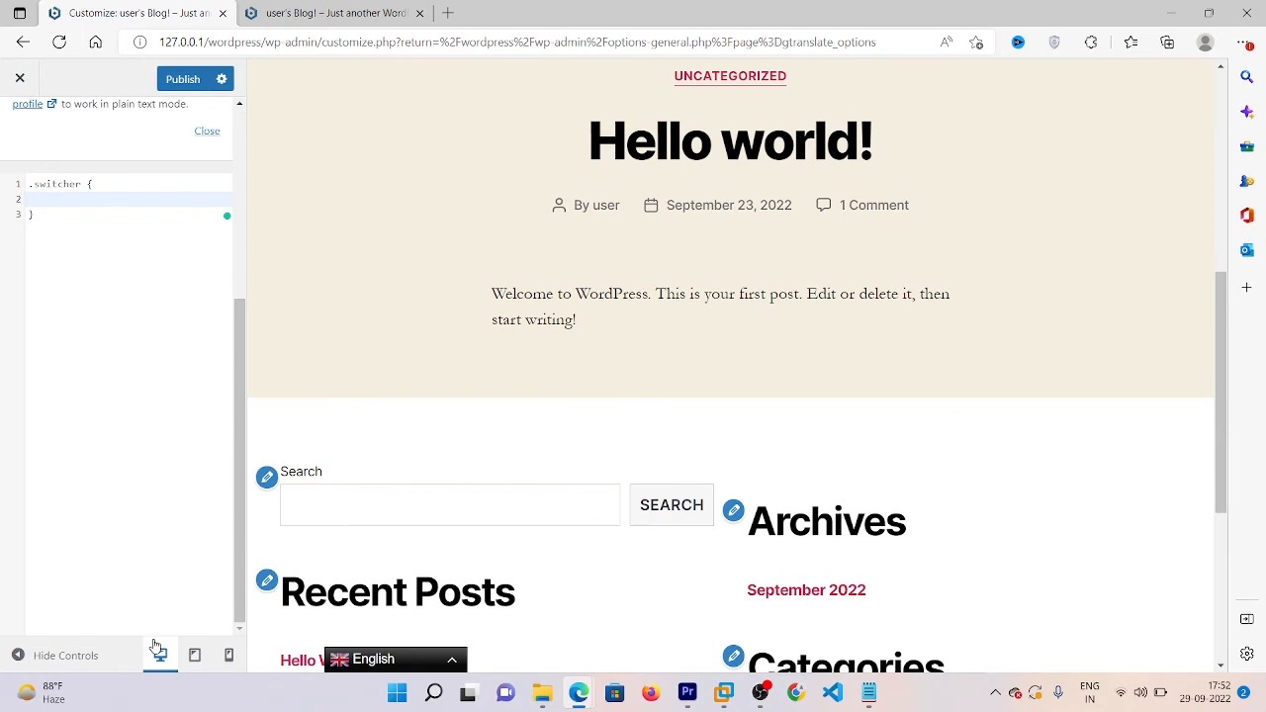
{"action": "key", "text": "Caps_Lock"}
{"action": "left_click", "coordinate": [125, 190]}
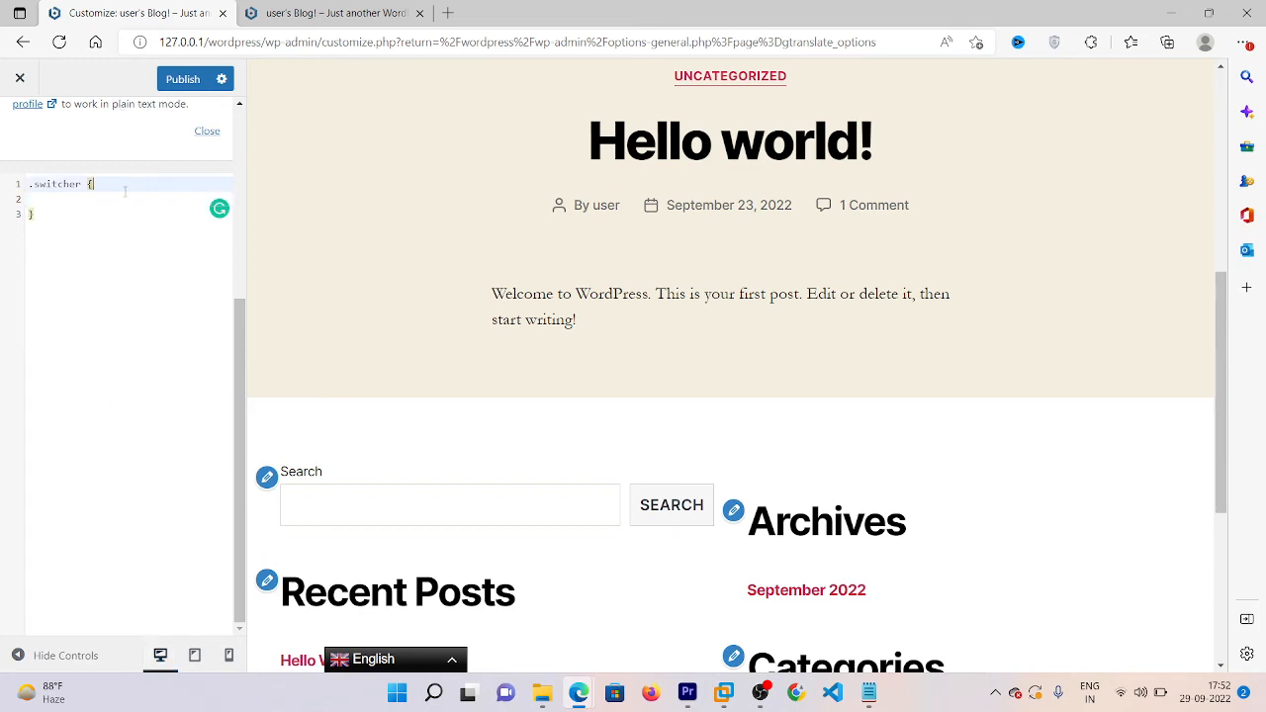
{"action": "key", "text": "Down"}
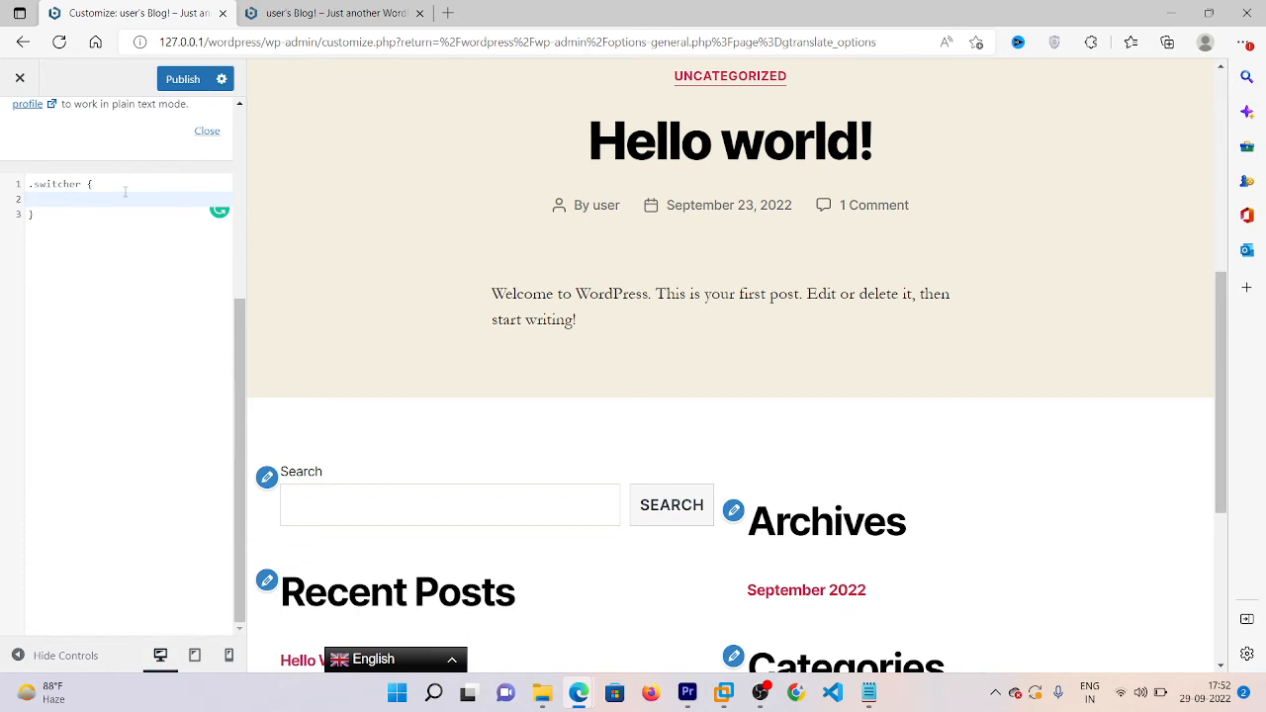
{"action": "type", "text": "MARGIN"}
{"action": "key", "text": "BackSpace"}
{"action": "key", "text": "BackSpace"}
{"action": "key", "text": "BackSpace"}
{"action": "key", "text": "BackSpace"}
{"action": "key", "text": "BackSpace"}
{"action": "key", "text": "BackSpace"}
{"action": "key", "text": "Caps_Lock"}
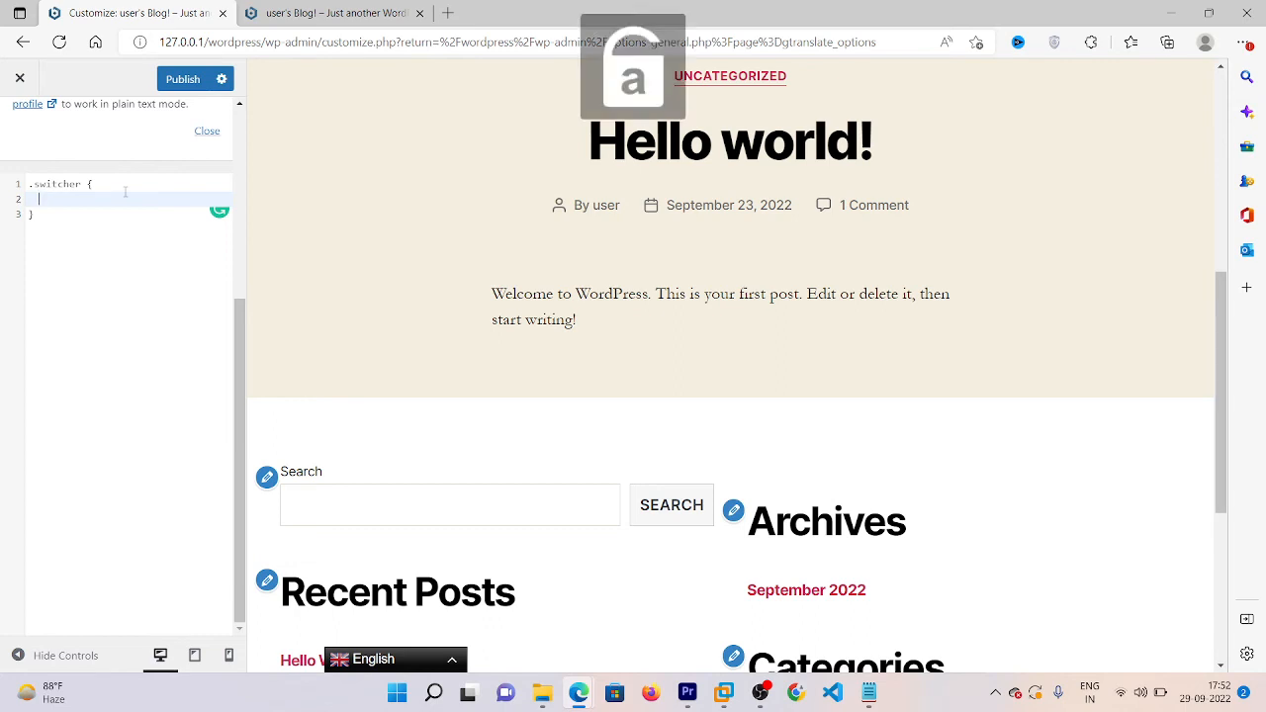
- Add a margin-left declaration of 60px to the .switcher rule
{"action": "type", "text": "margin"}
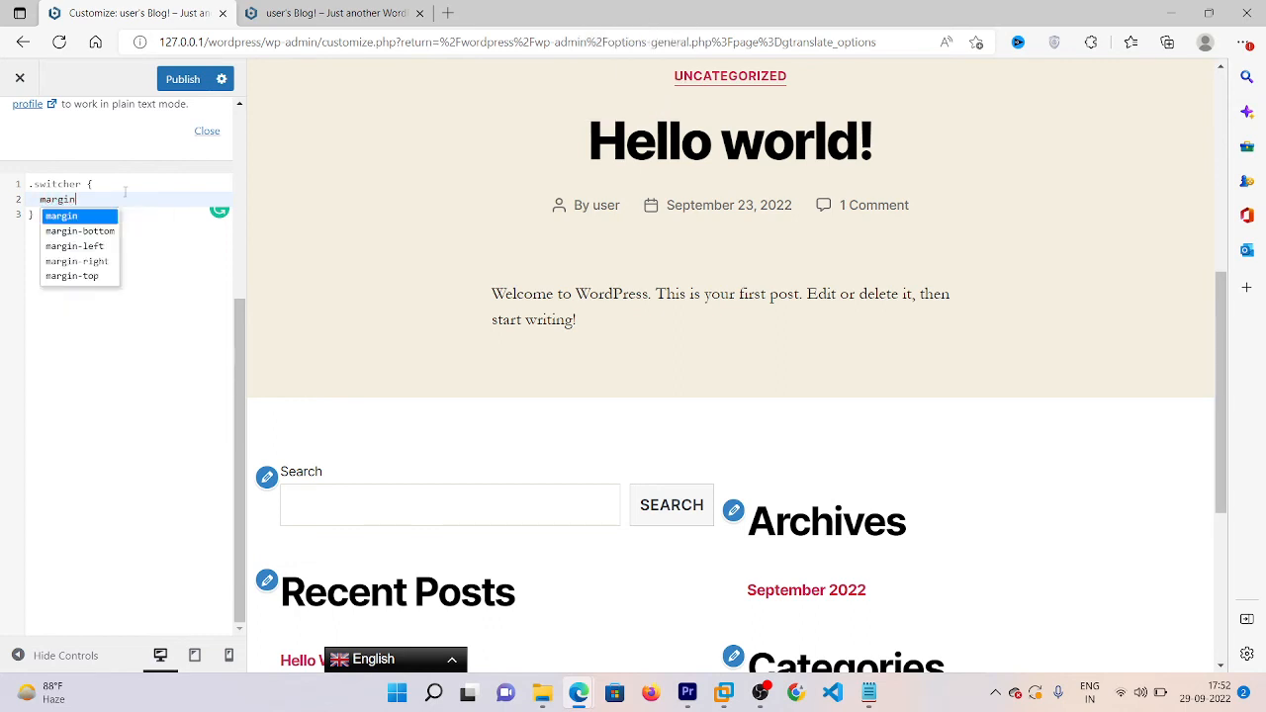
{"action": "key", "text": "Down"}
{"action": "key", "text": "Down"}
{"action": "key", "text": "Return"}
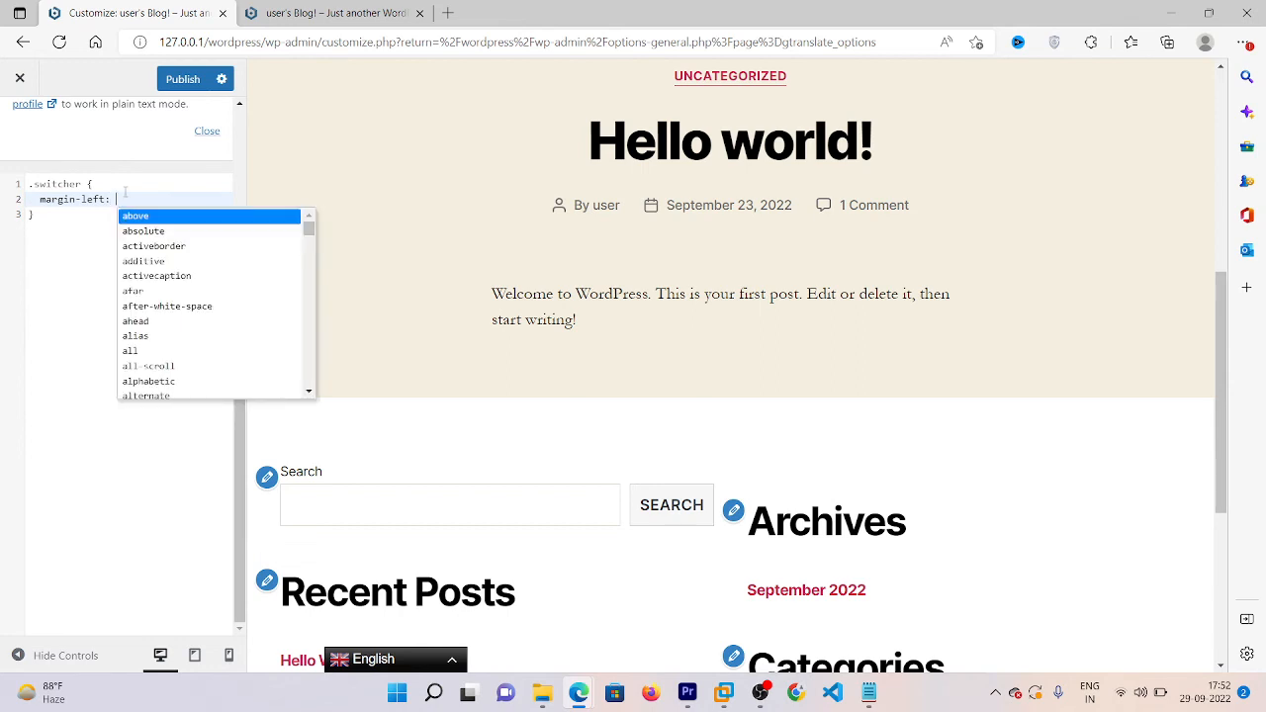
{"action": "type", "text": "60px"}
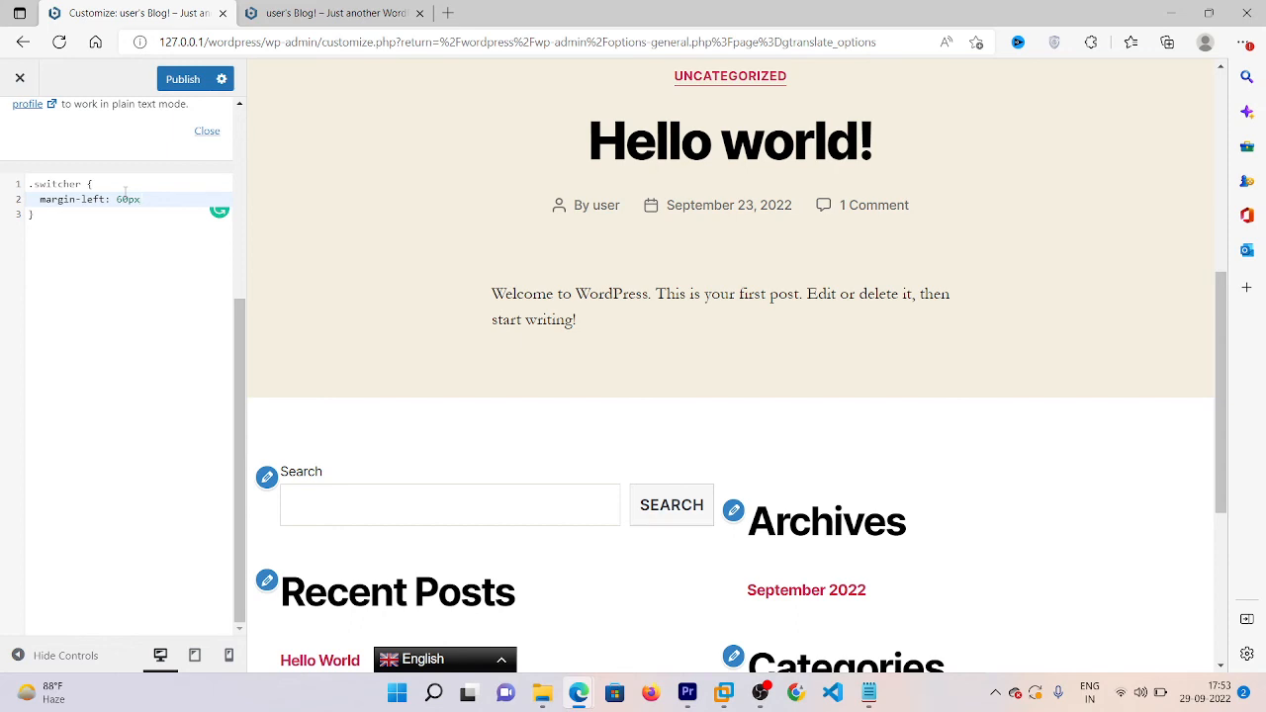
- Make the switcher's left margin -60px and mark the declaration as !important
{"action": "type", "text": "-"}
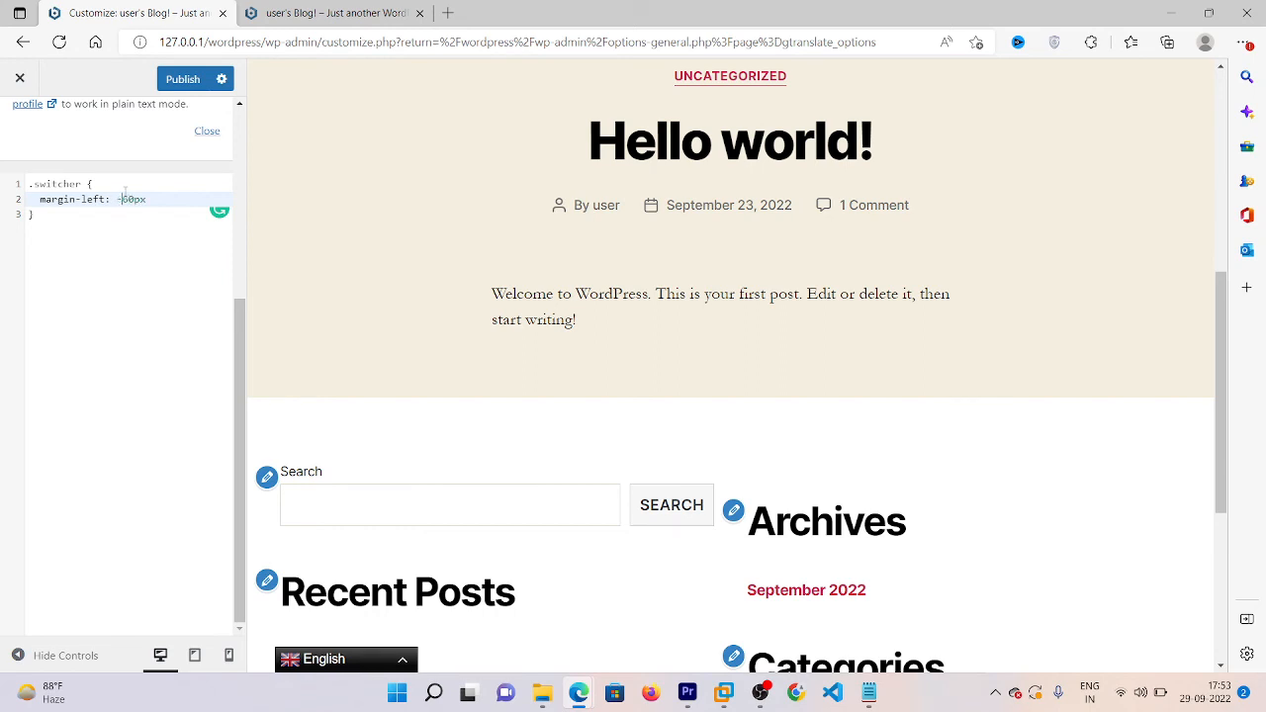
{"action": "key", "text": "Down"}
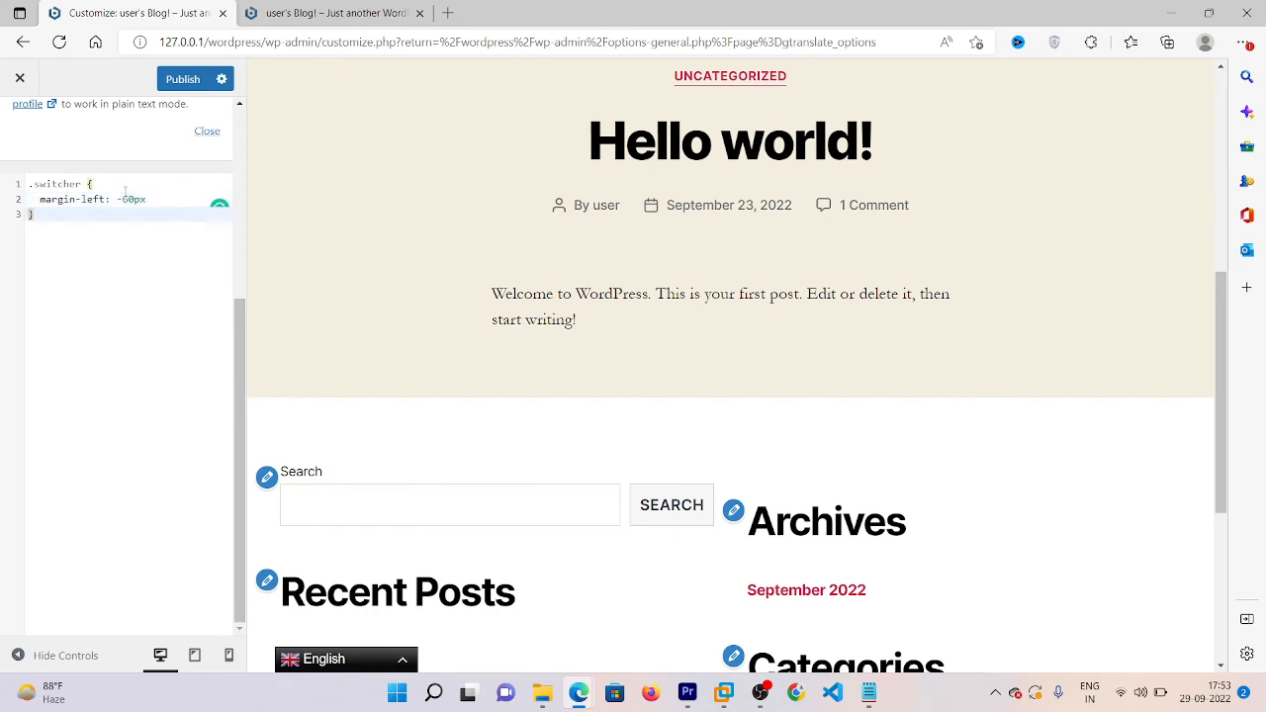
{"action": "key", "text": "Up"}
{"action": "type", "text": "!imp"}
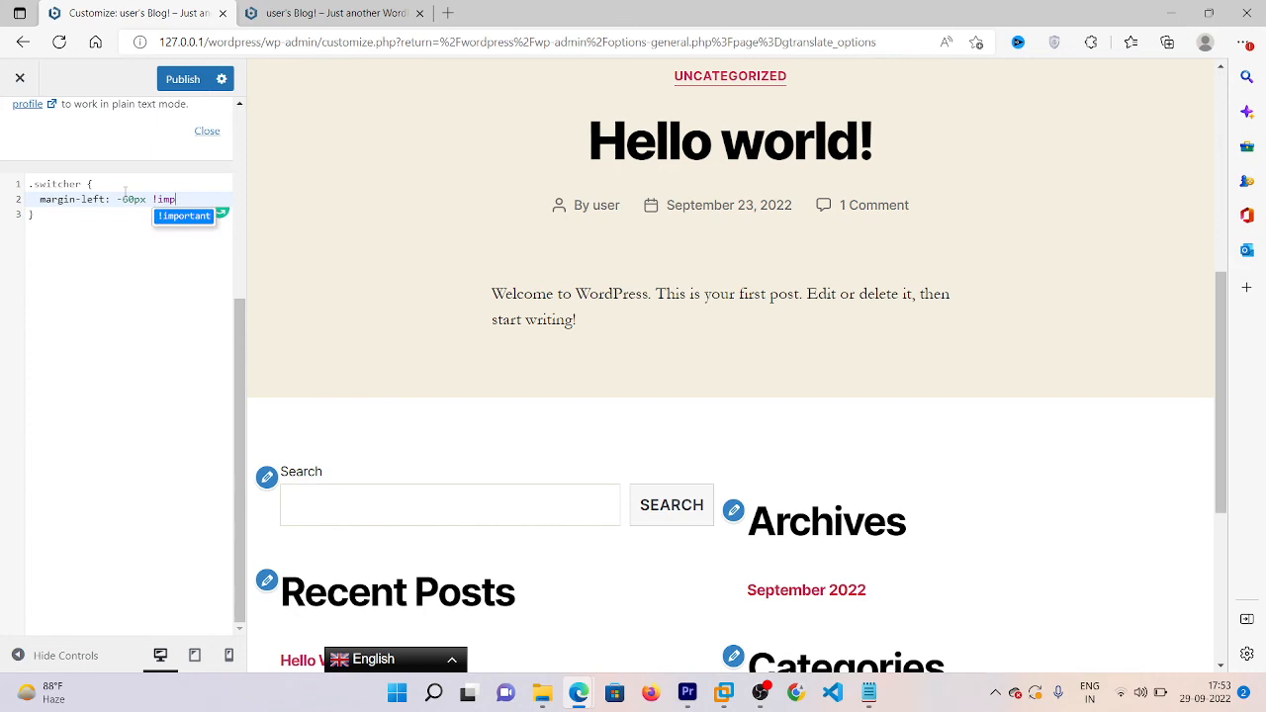
{"action": "key", "text": "Return"}
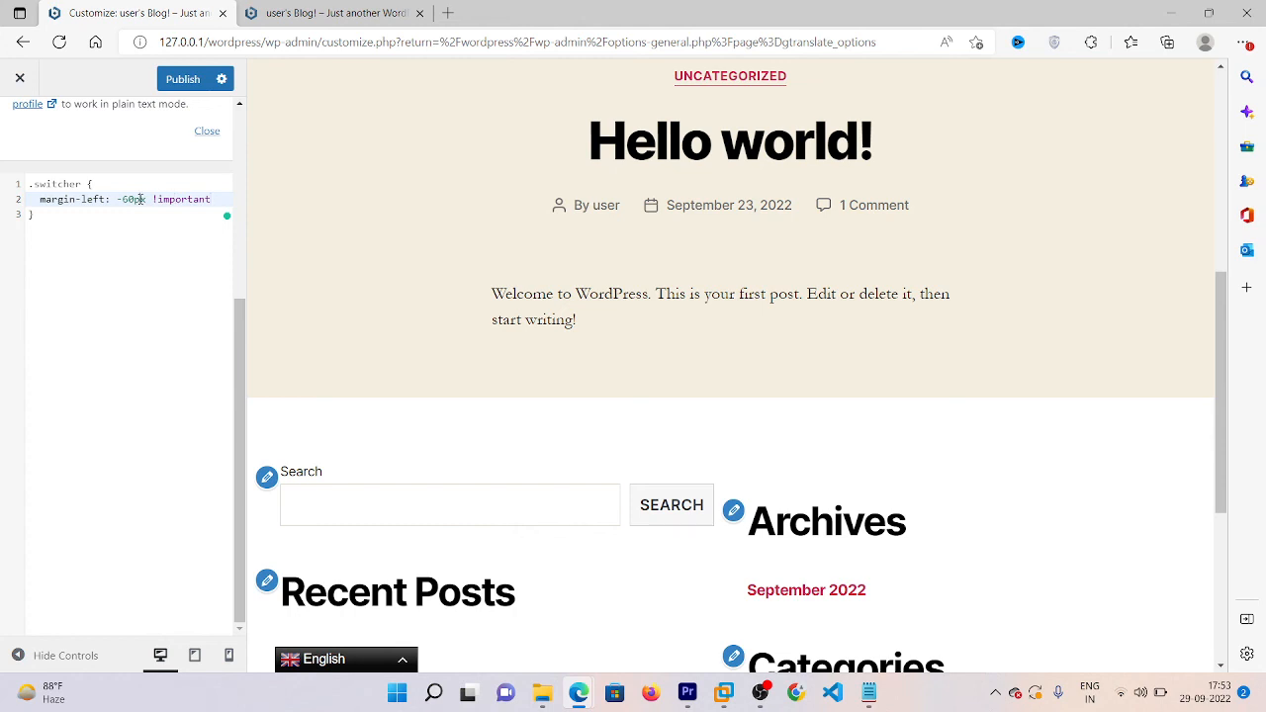
- Try left margins of -50px, -70px and -80px for the switcher, and publish the CSS with -60px
{"action": "key", "text": "BackSpace"}
{"action": "type", "text": "5"}
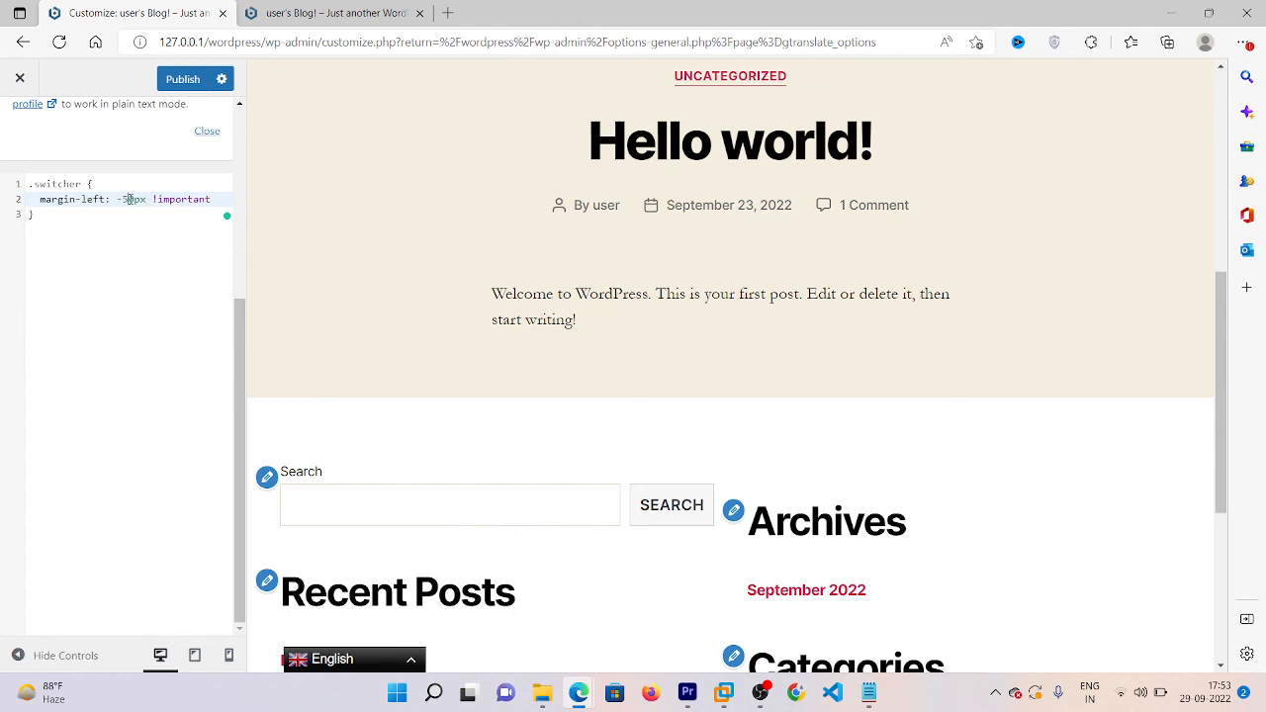
{"action": "key", "text": "BackSpace"}
{"action": "type", "text": "7"}
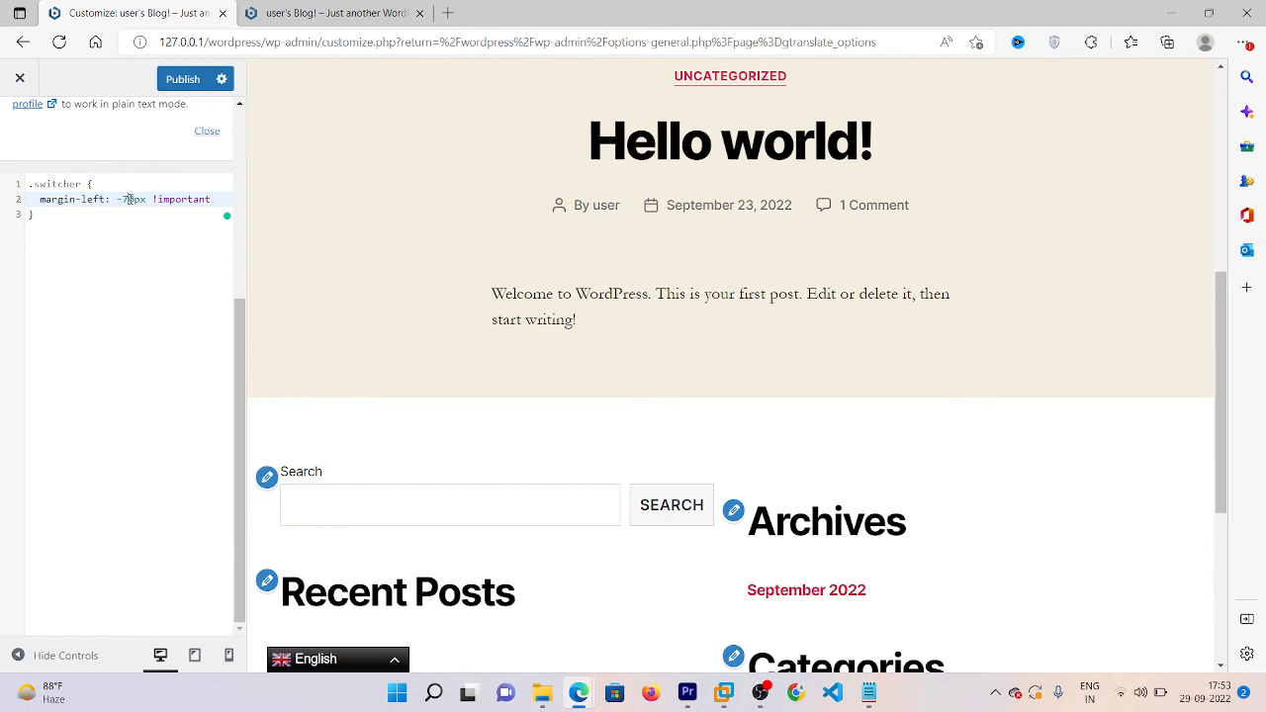
{"action": "key", "text": "BackSpace"}
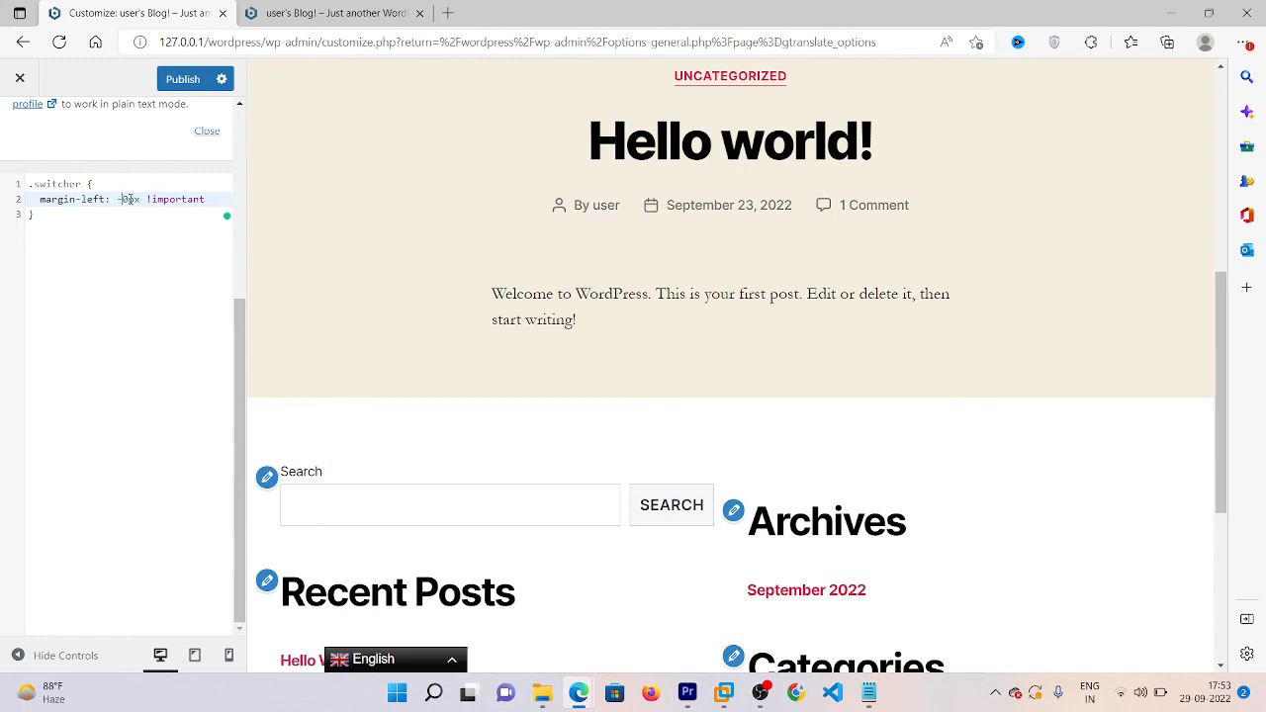
{"action": "type", "text": "8"}
{"action": "left_click", "coordinate": [168, 79]}
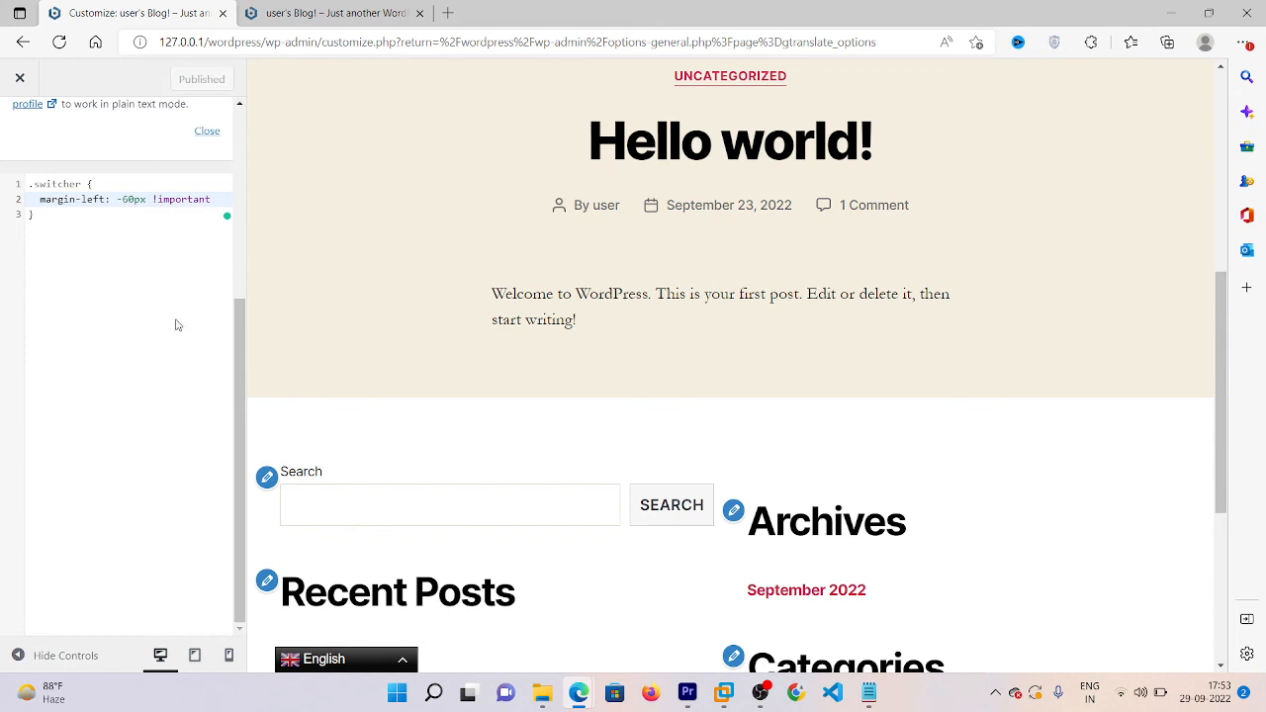
- Preview the repositioned language switcher at tablet size and at mobile size
{"action": "left_click", "coordinate": [195, 658]}
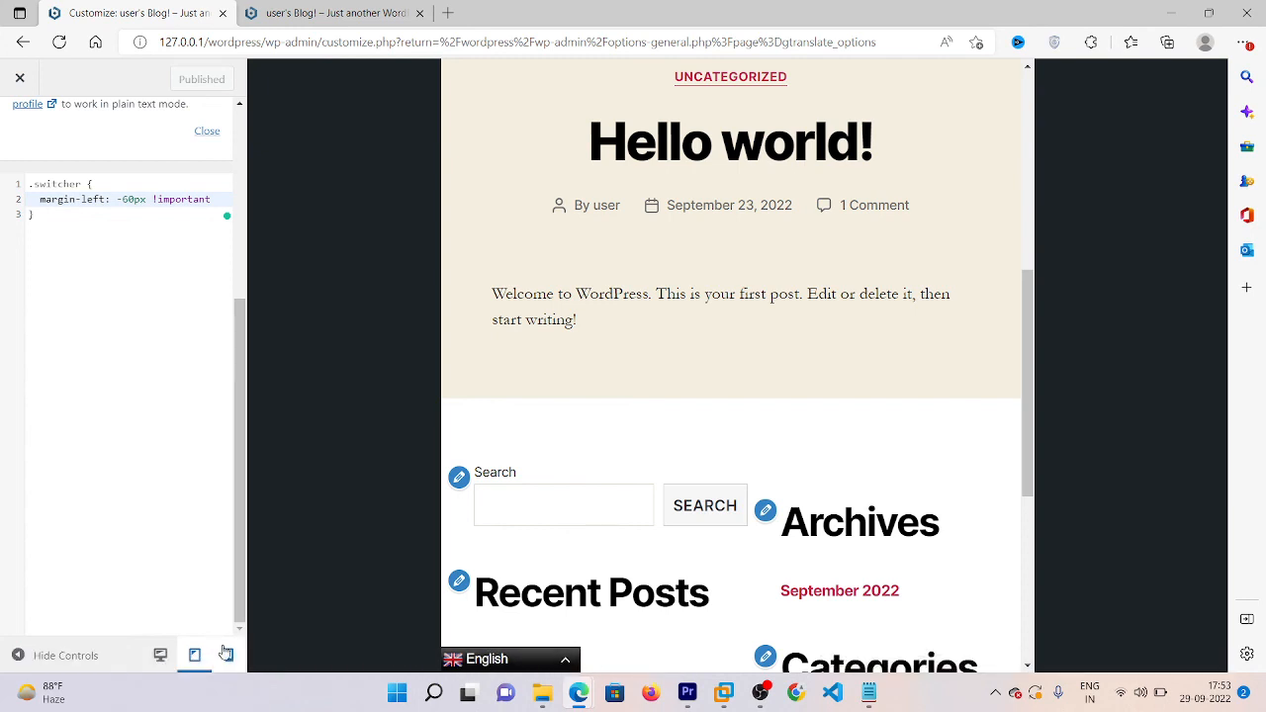
{"action": "left_click", "coordinate": [226, 654]}
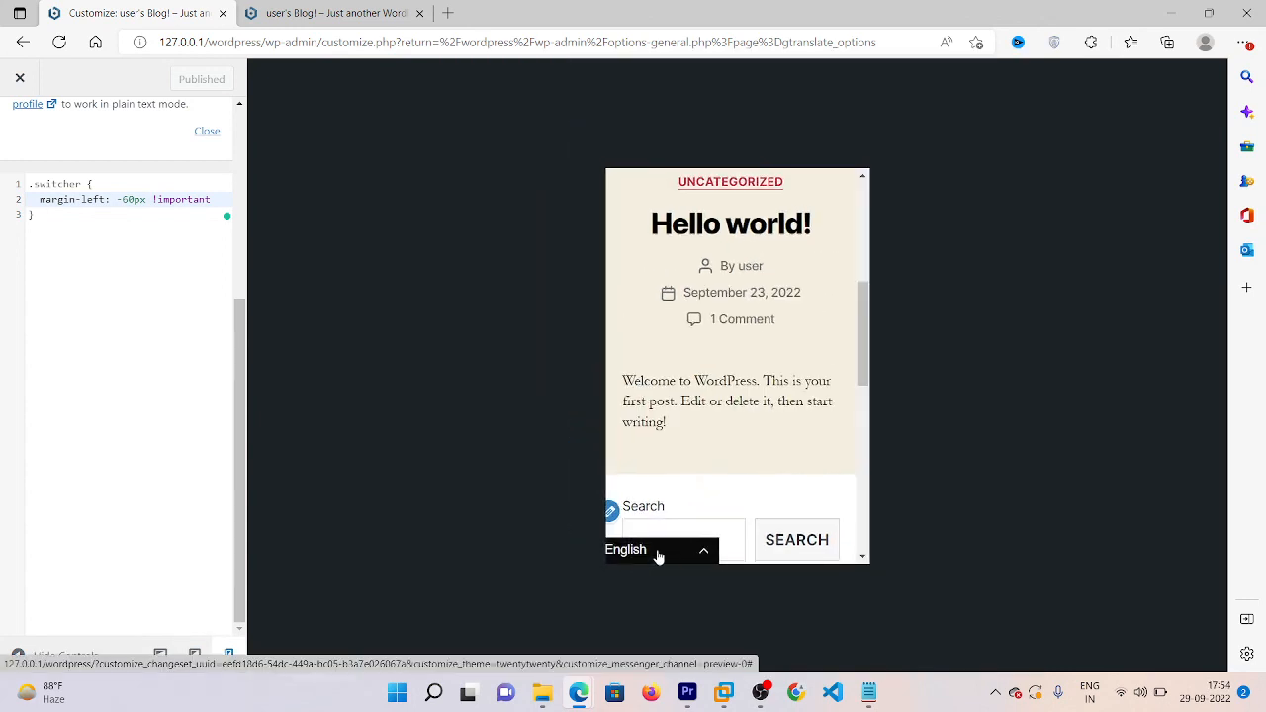
- Add an empty line below the .switcher rule and return the preview to desktop size
{"action": "left_click", "coordinate": [12, 237]}
{"action": "key", "text": "Return"}
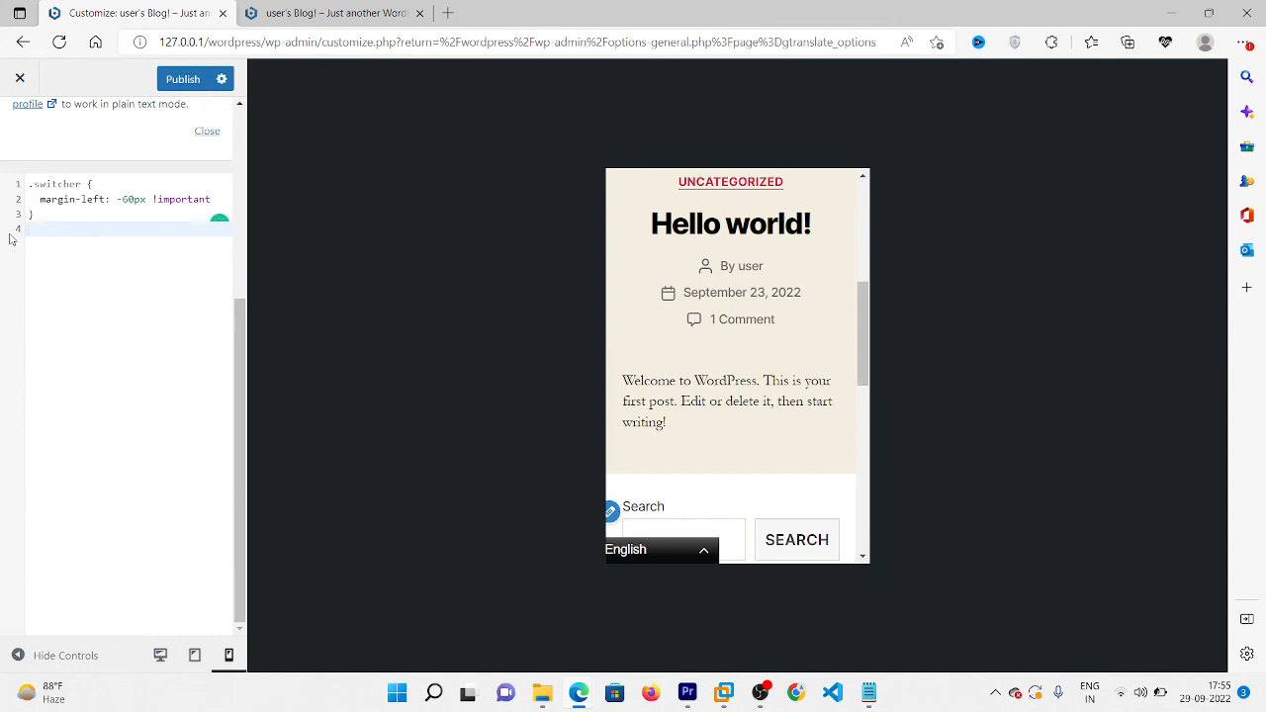
{"action": "left_click", "coordinate": [160, 658]}
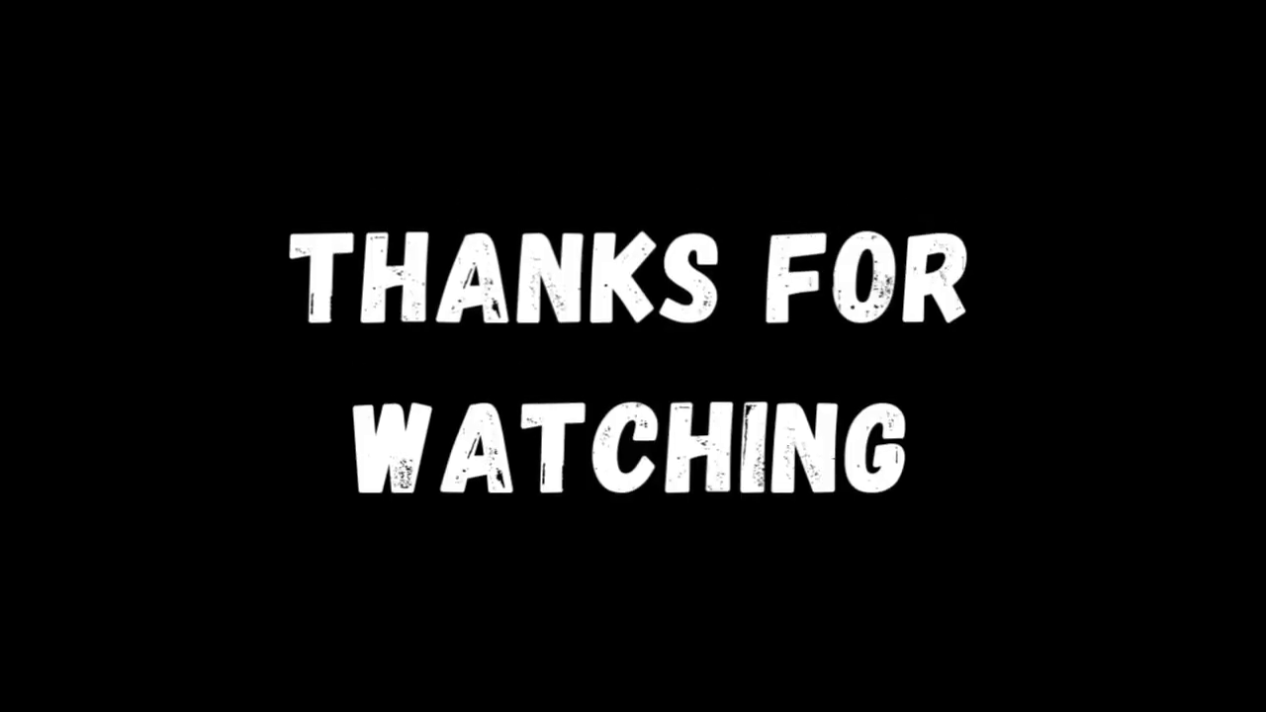